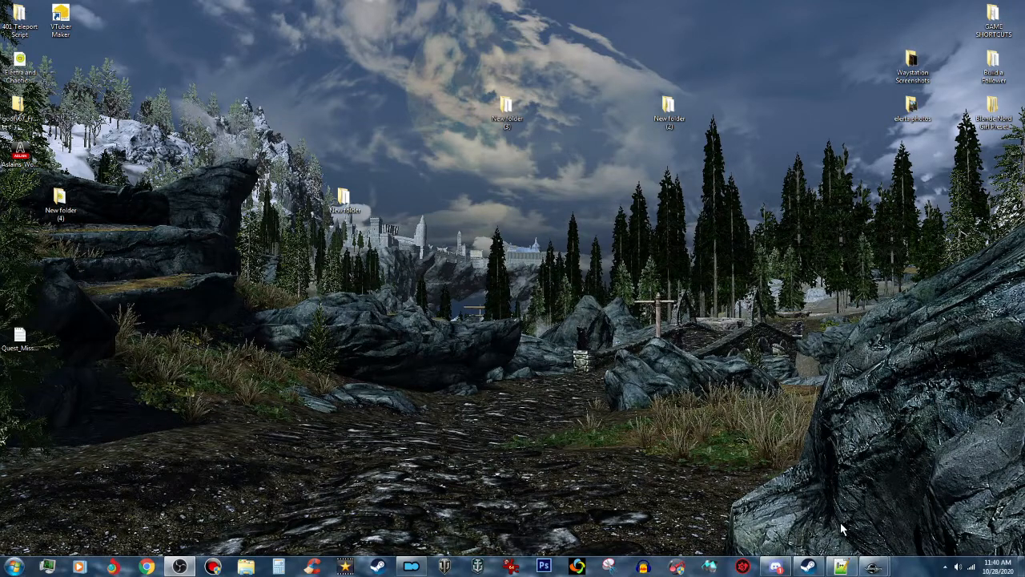
Look over the M9mannequin.psc script in Notepad++ and highlight its script name in the first line
left_click(841, 567)
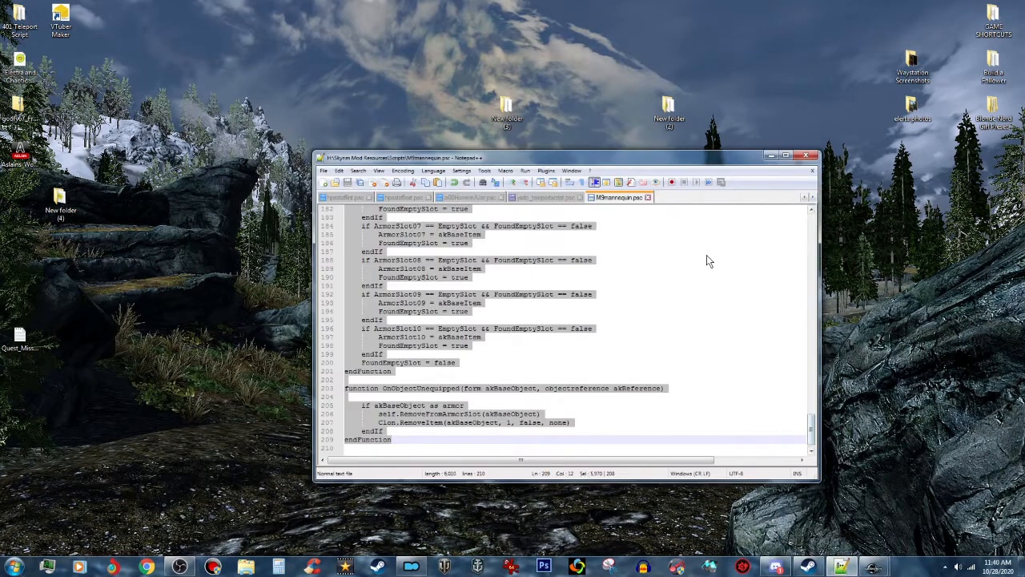
left_click_drag(811, 432, 828, 236)
left_click(666, 260)
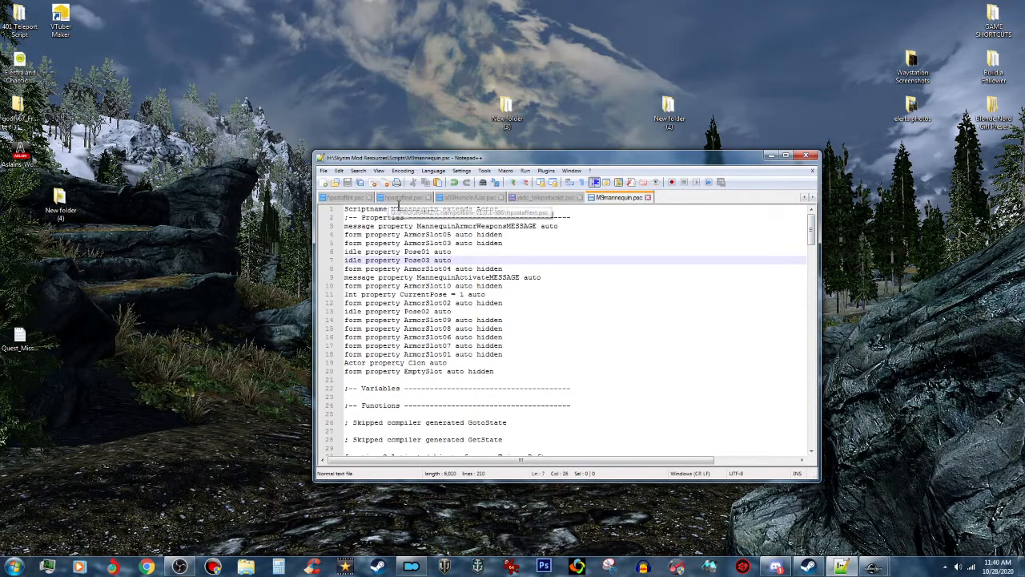
left_click_drag(392, 210, 438, 209)
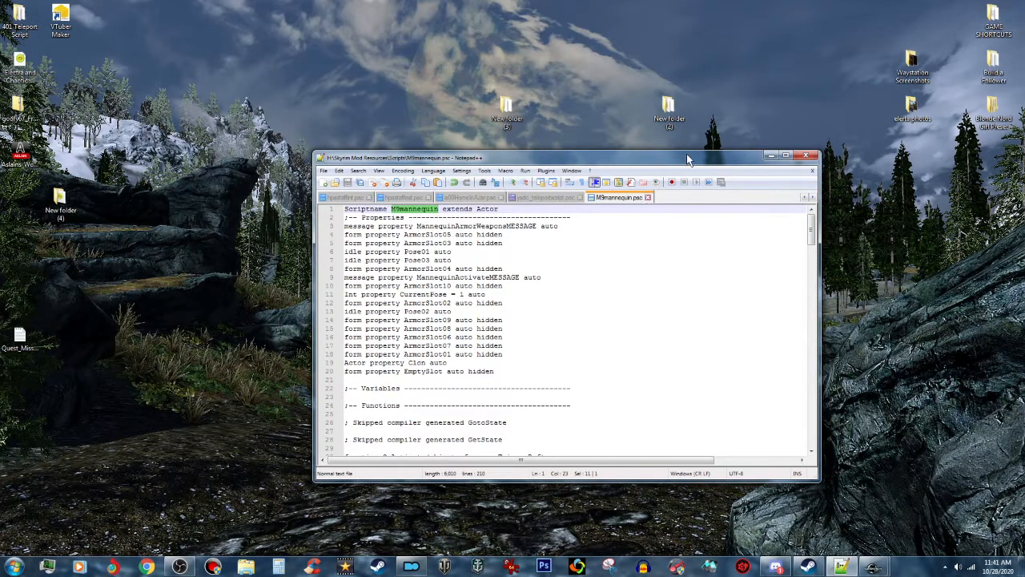
left_click(771, 156)
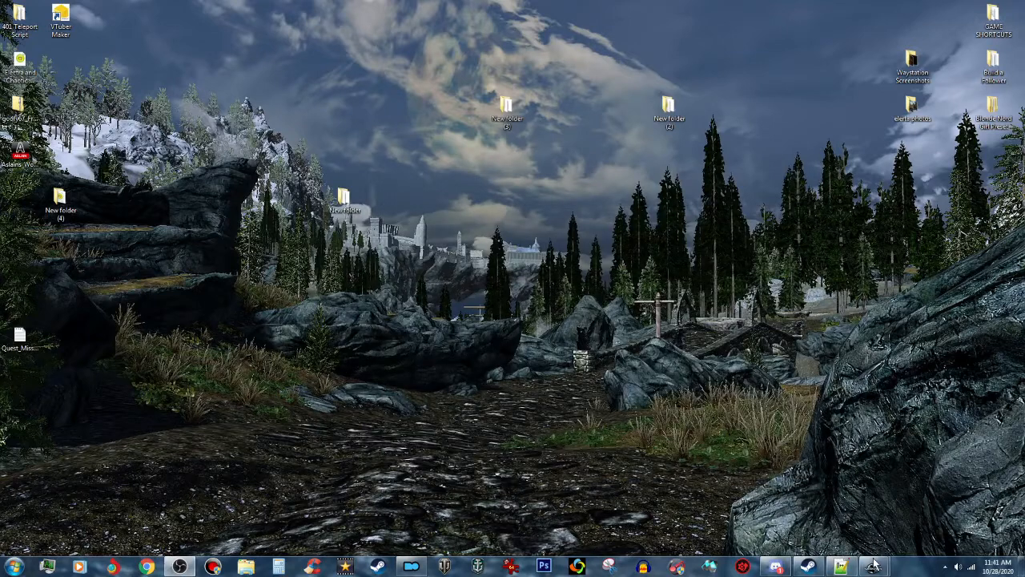
Switch to the Creation Kit and filter the Actor list by "mann"
mouse_move(875, 569)
left_click(920, 531)
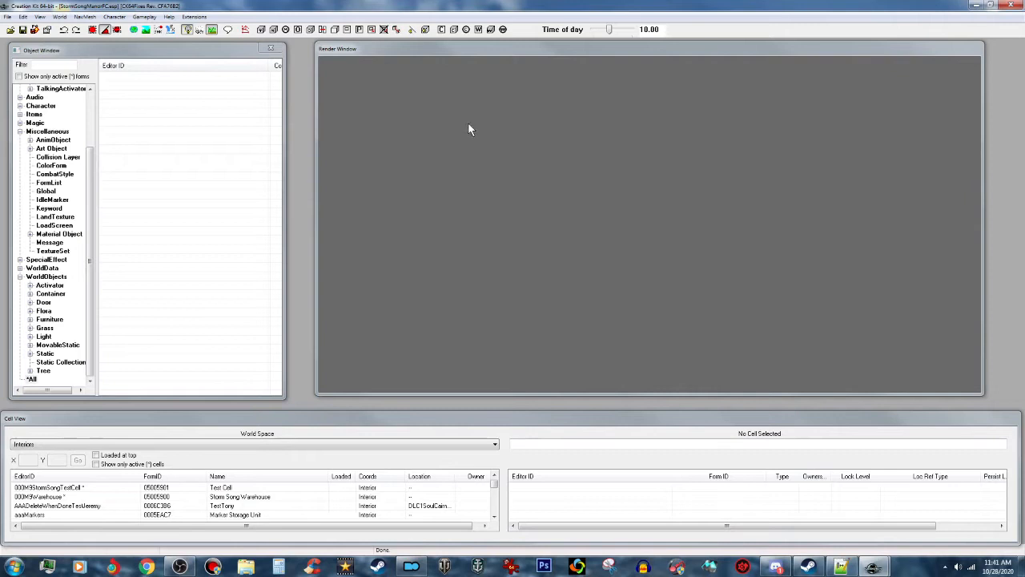
left_click_drag(93, 170, 93, 107)
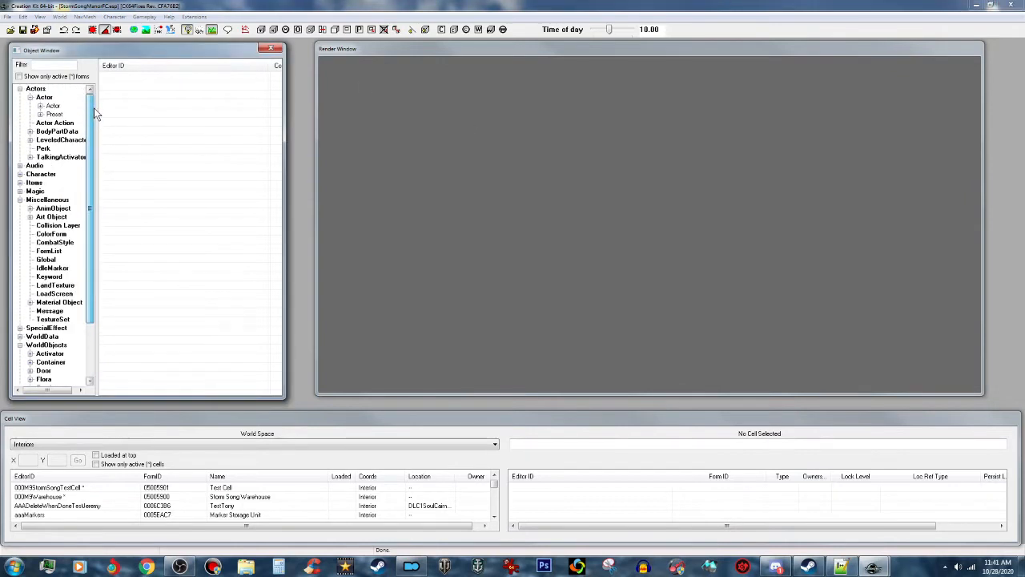
left_click(47, 99)
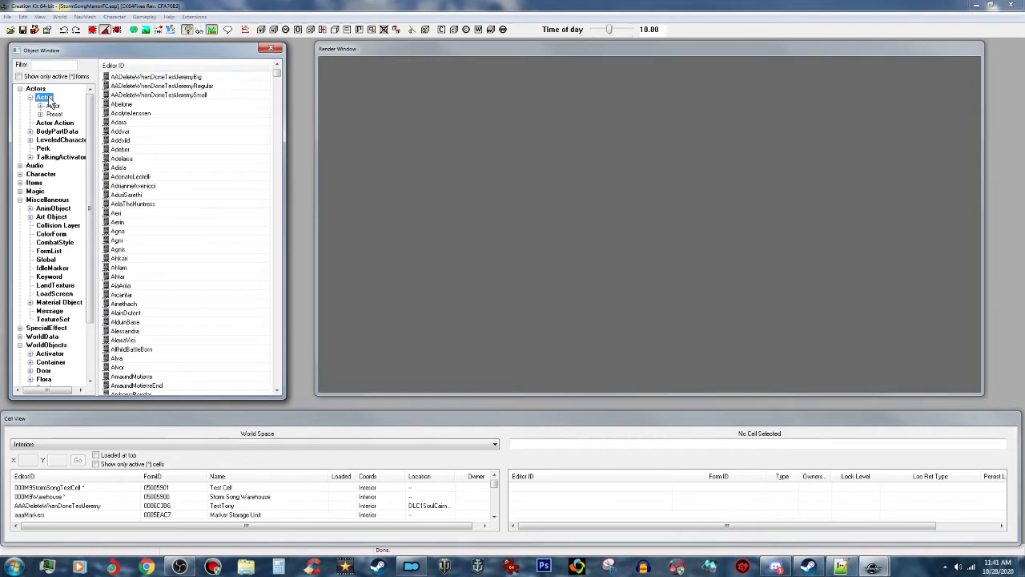
left_click(44, 66)
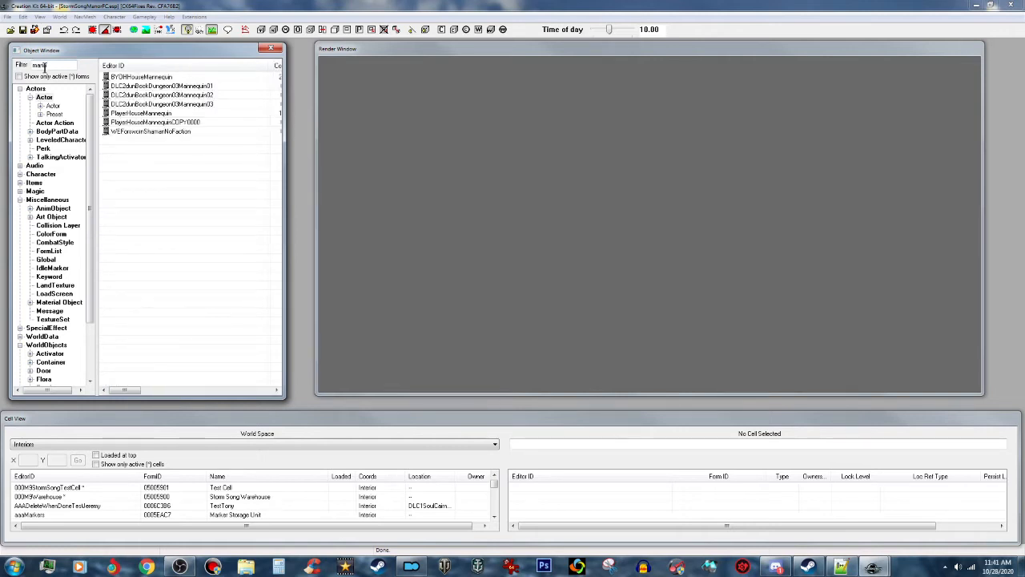
Change the PlayerHouseMannequin actor's ID to 000M9_PlayerHouseMannequin and remove its MannequinActivatorSCRIPT
double_click(165, 114)
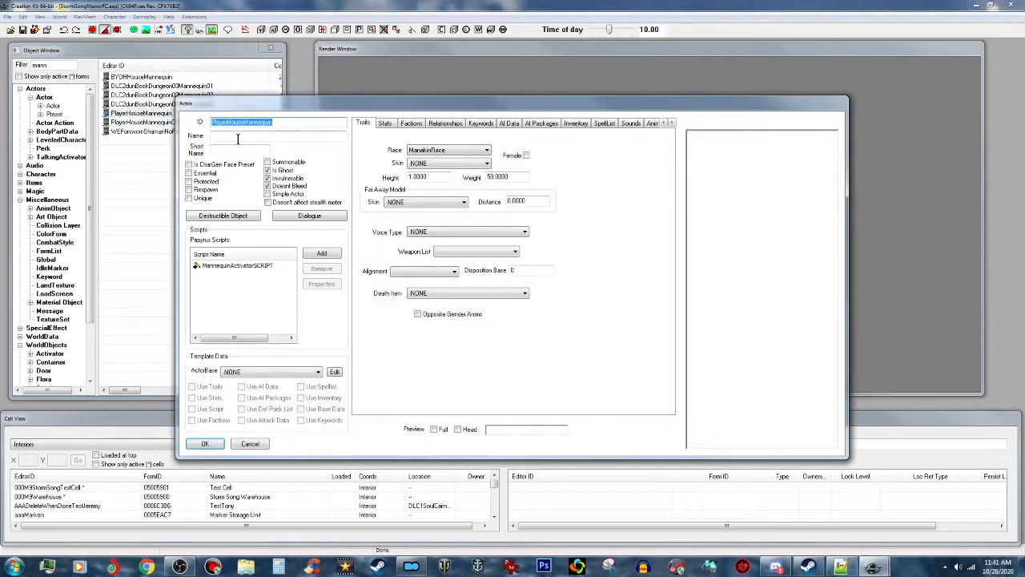
left_click(210, 122)
type("000")
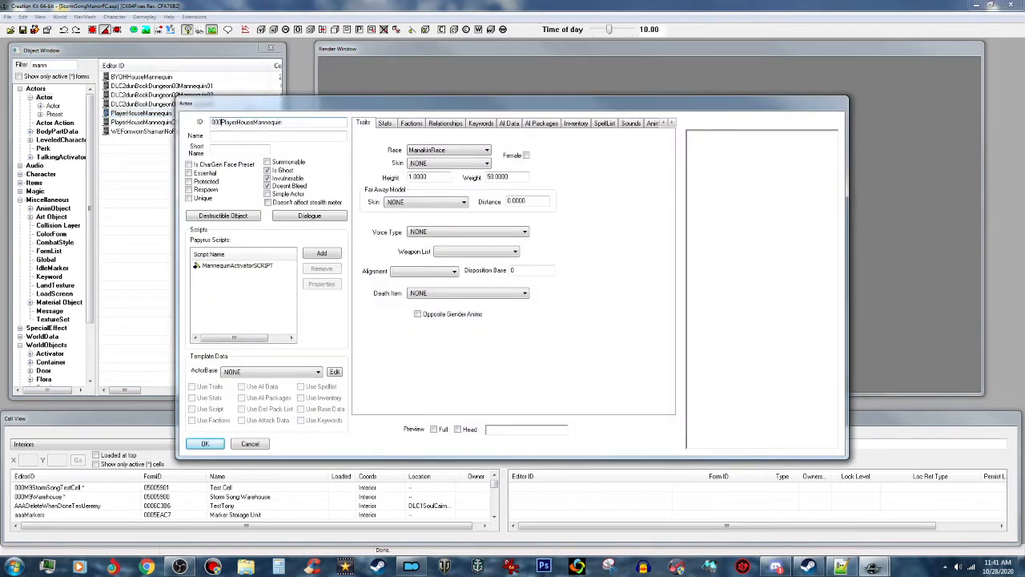
type("M9_")
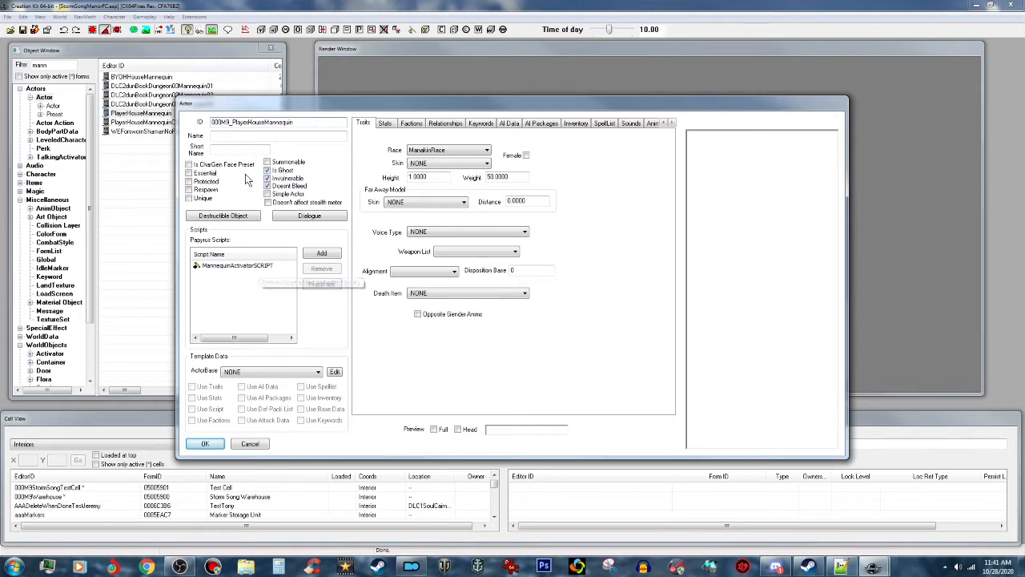
left_click(237, 265)
left_click(324, 272)
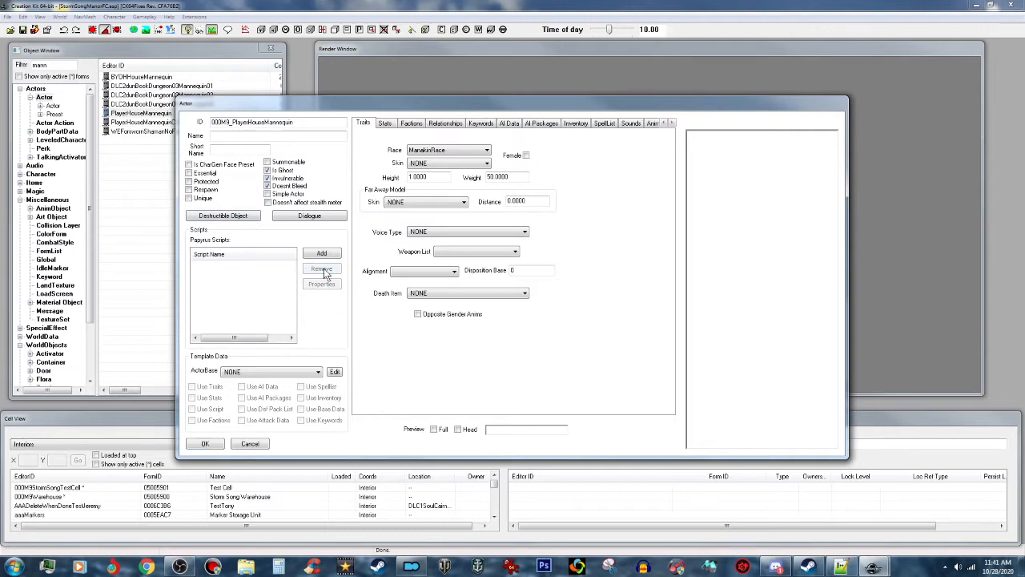
Start a new script on the actor and copy the script name M9mannequin from the Notepad++ file
left_click(323, 254)
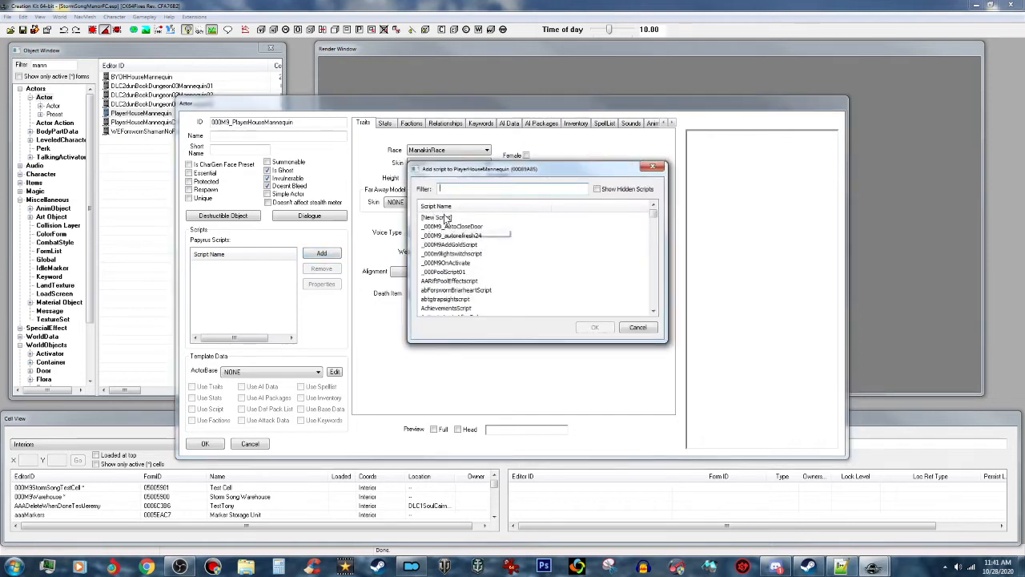
double_click(449, 217)
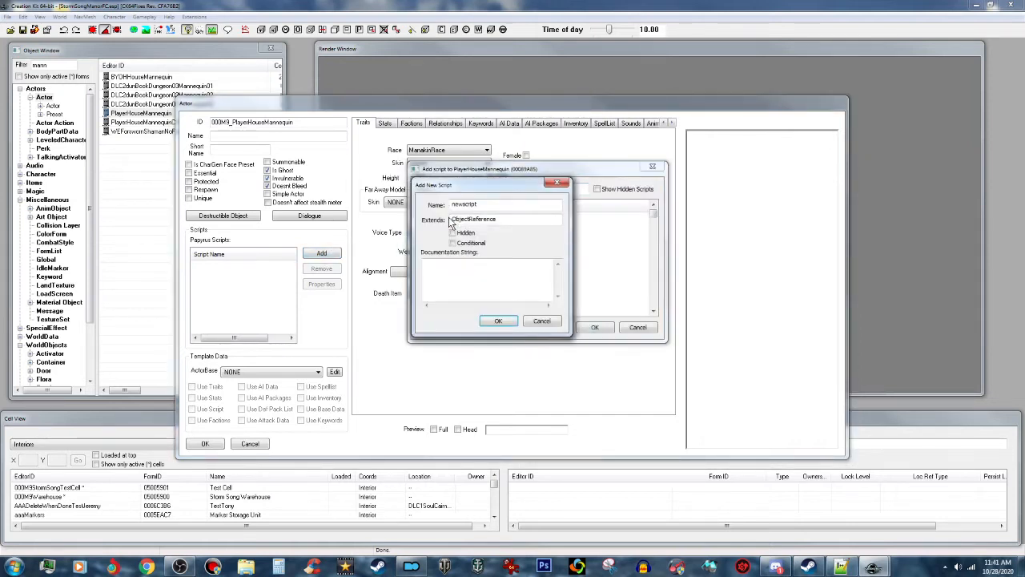
left_click(842, 568)
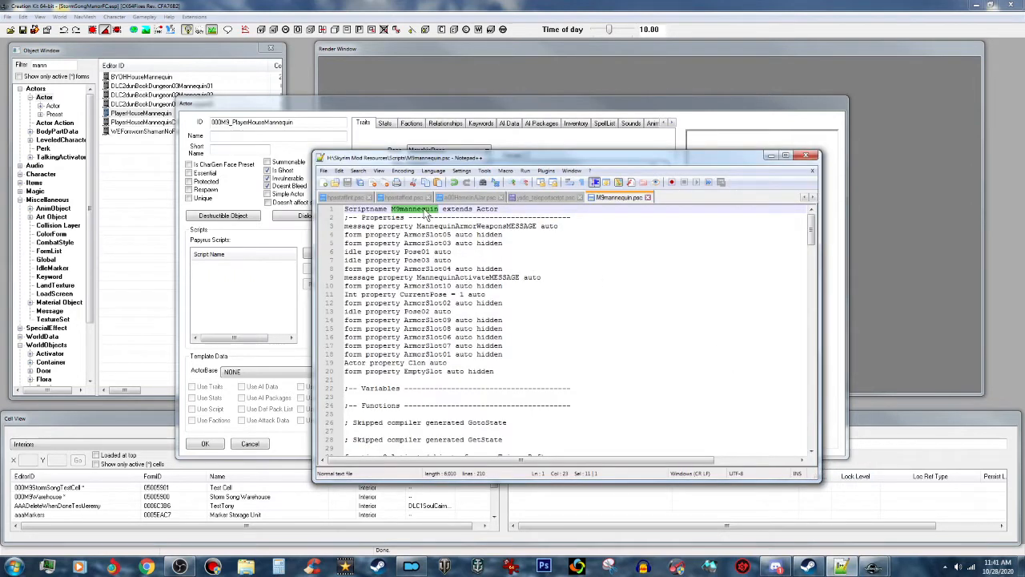
right_click(437, 211)
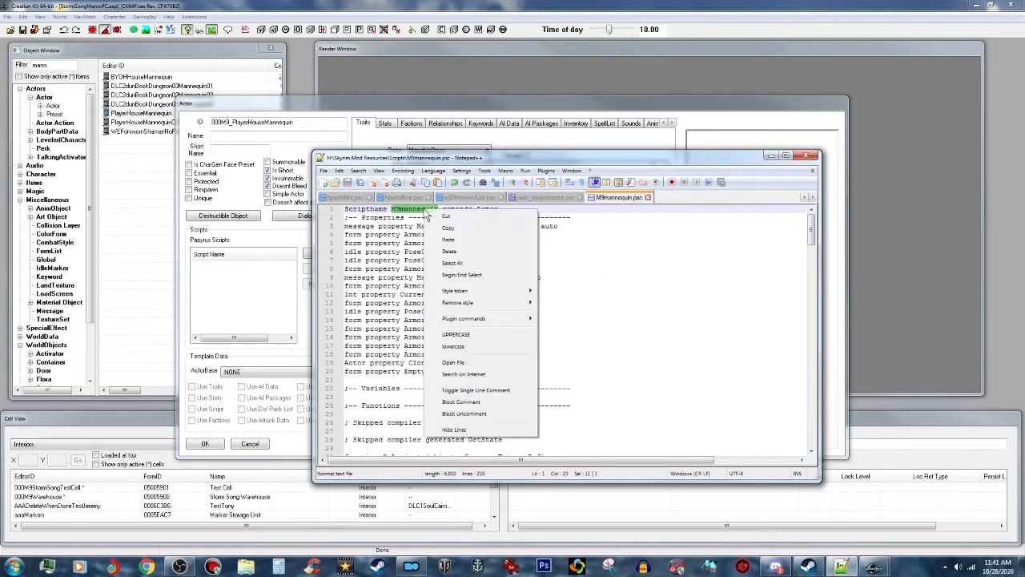
left_click(448, 229)
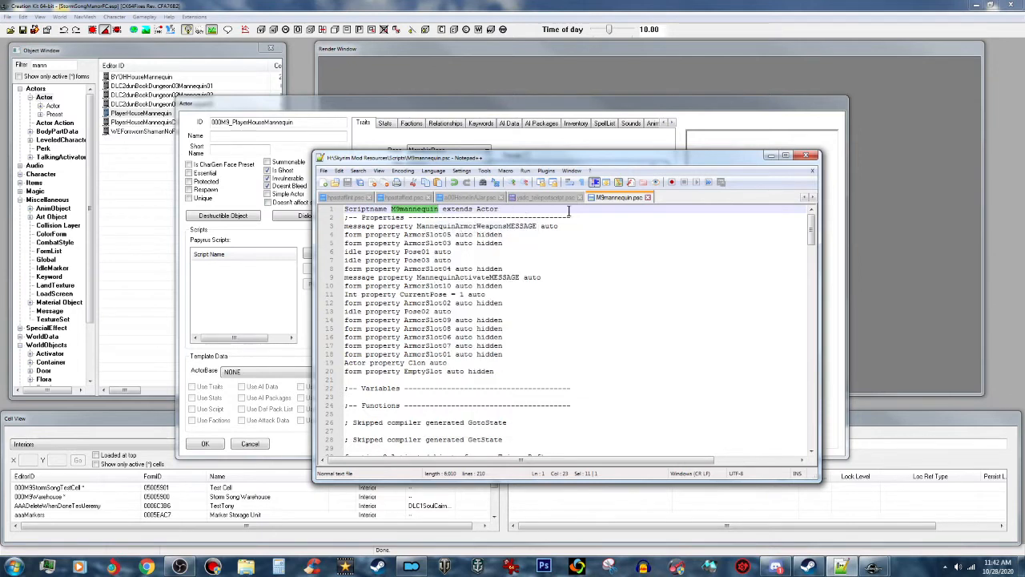
left_click(770, 155)
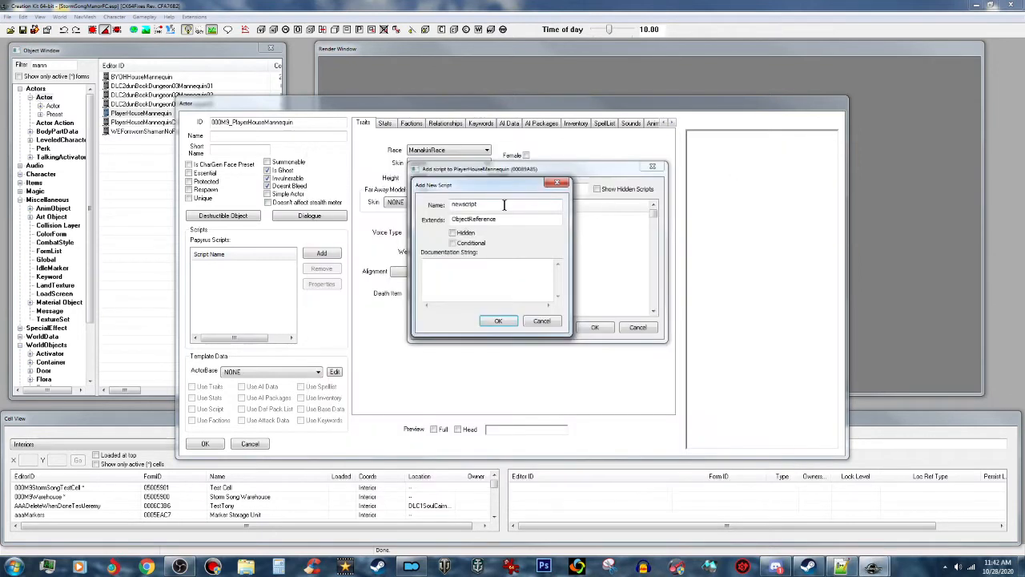
Name the new script M9mannequin, make it extend Actor, and add it to the actor
left_click_drag(496, 205, 431, 208)
right_click(467, 203)
left_click(505, 248)
left_click_drag(503, 221, 436, 220)
type("Actor")
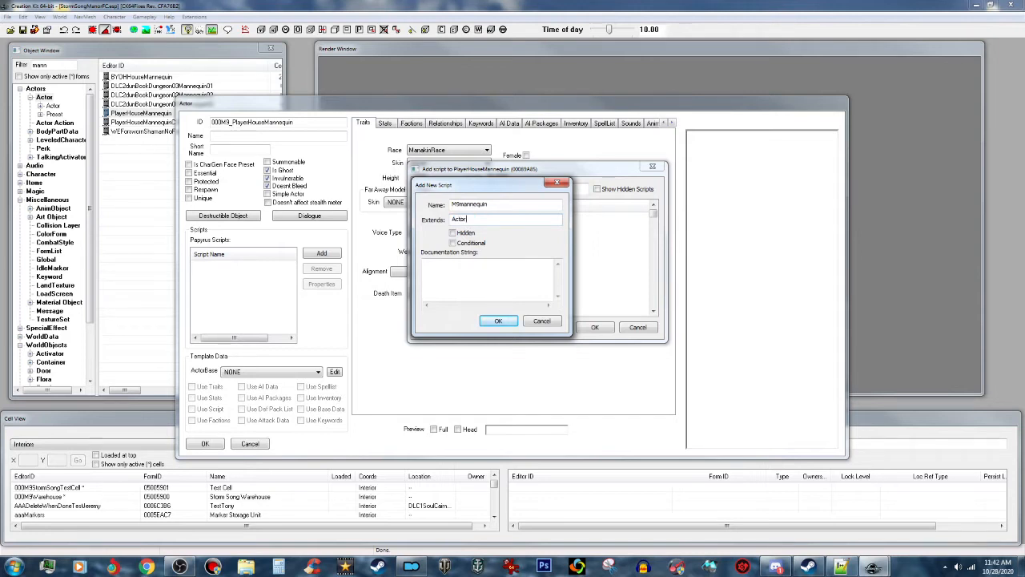
left_click(507, 321)
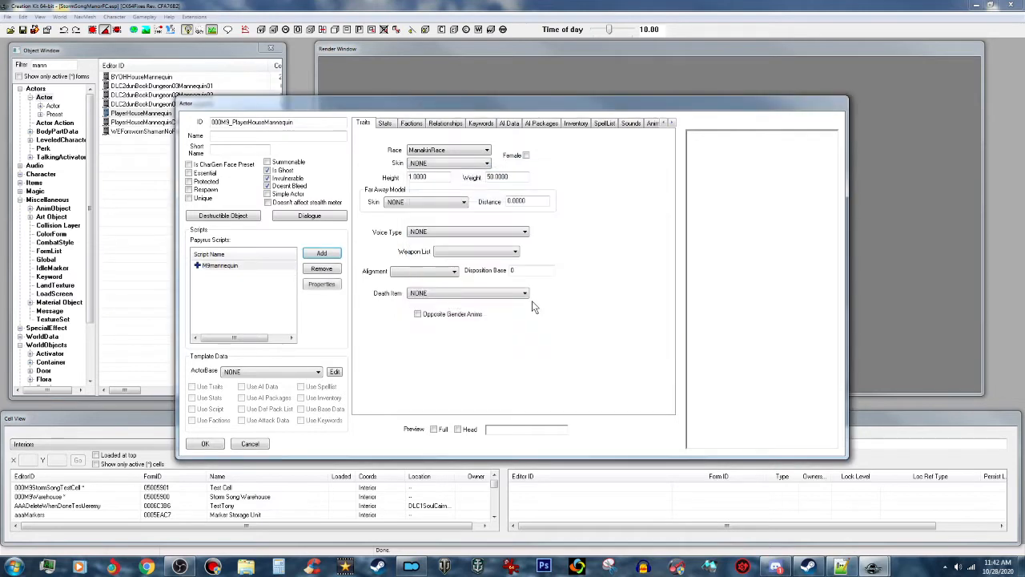
Open the source of the actor's M9mannequin script for editing
left_click(235, 267)
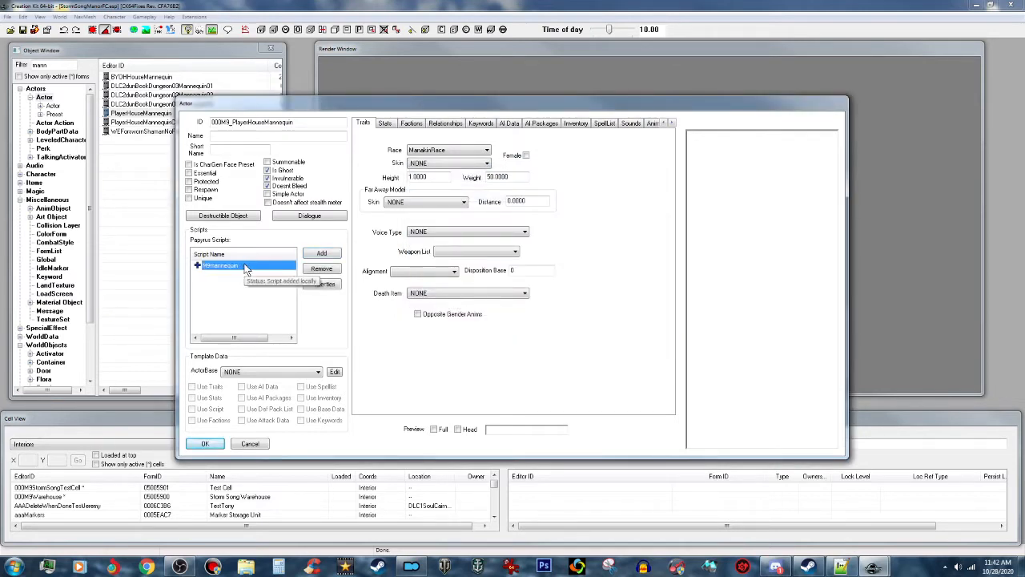
right_click(244, 270)
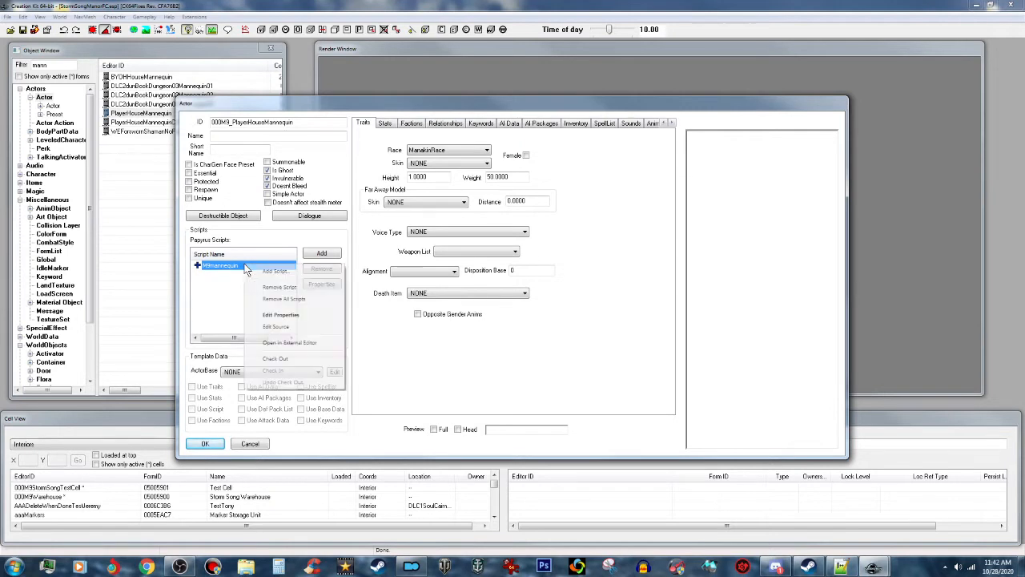
left_click(288, 328)
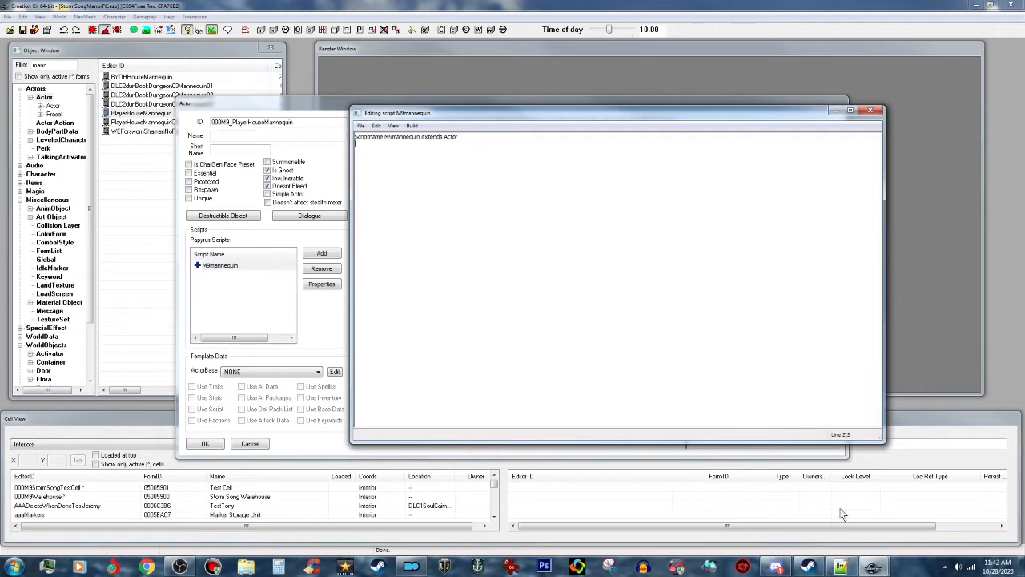
Copy everything below the Scriptname line of the Notepad++ script and paste it below the same line in the M9mannequin source
left_click(843, 567)
left_click(717, 390)
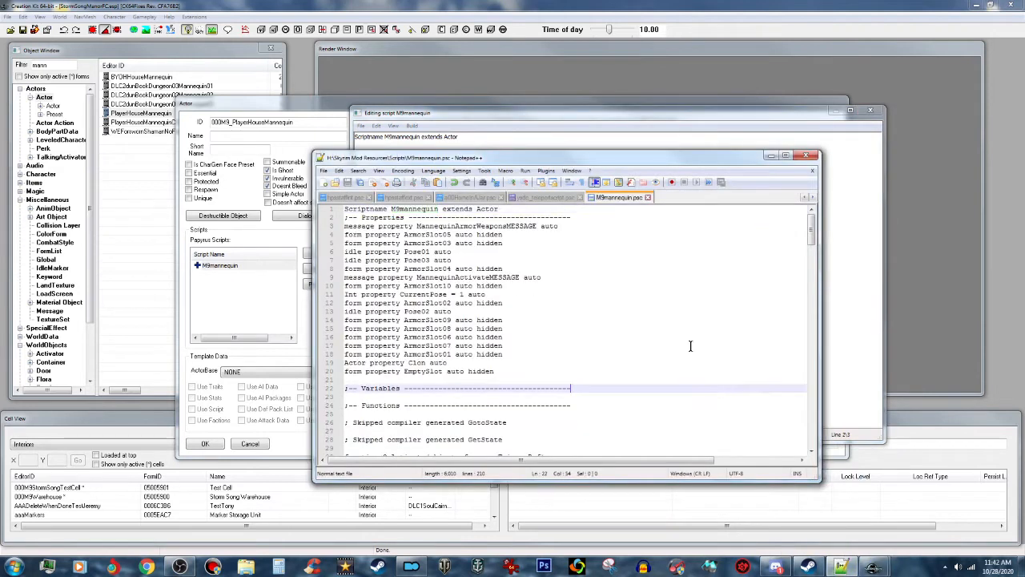
left_click(345, 218)
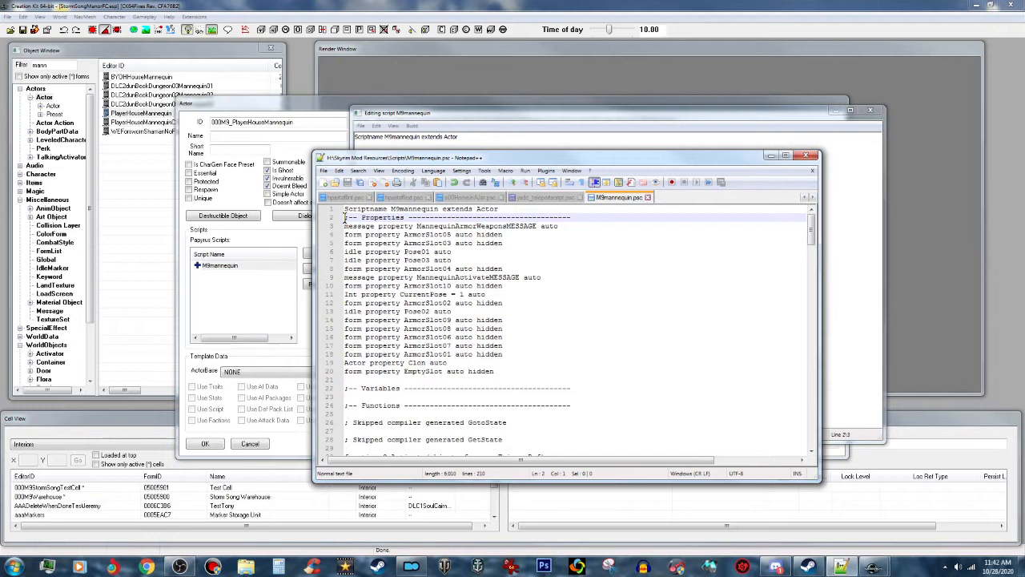
left_click_drag(345, 217, 619, 496)
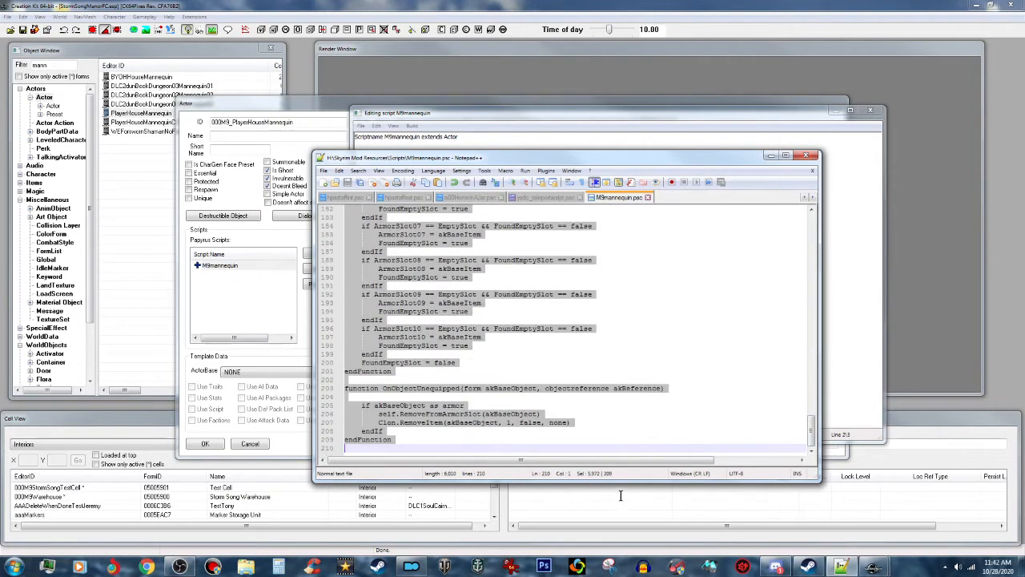
right_click(443, 294)
left_click(465, 305)
left_click(771, 154)
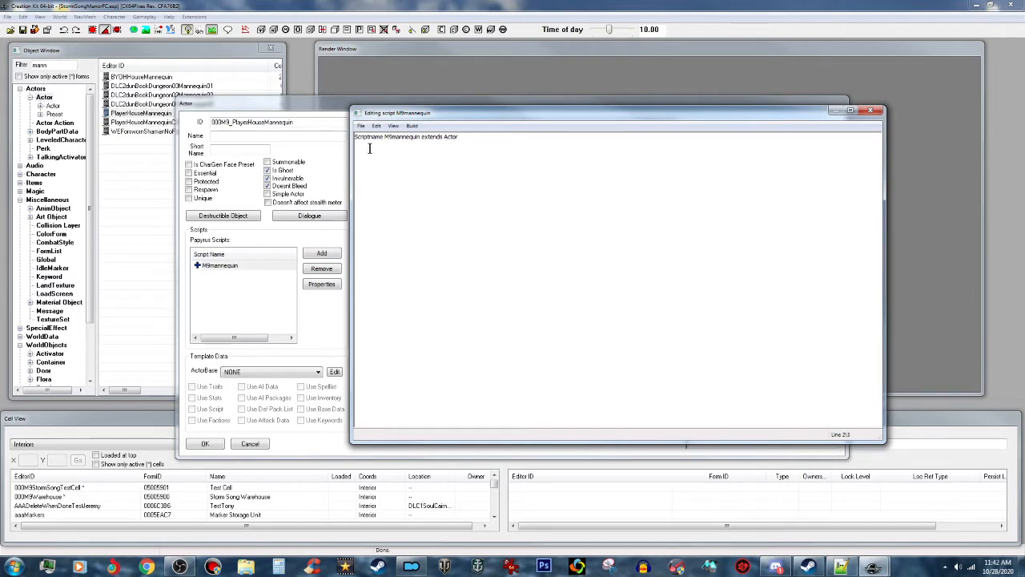
key("ctrl+v")
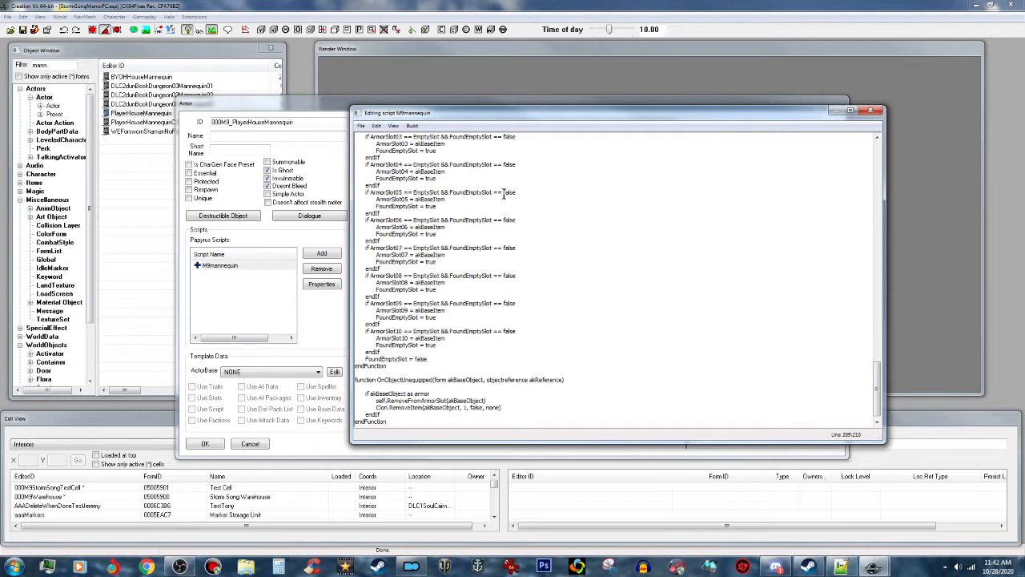
Compile and save the M9mannequin script, and close its source editor
left_click(413, 126)
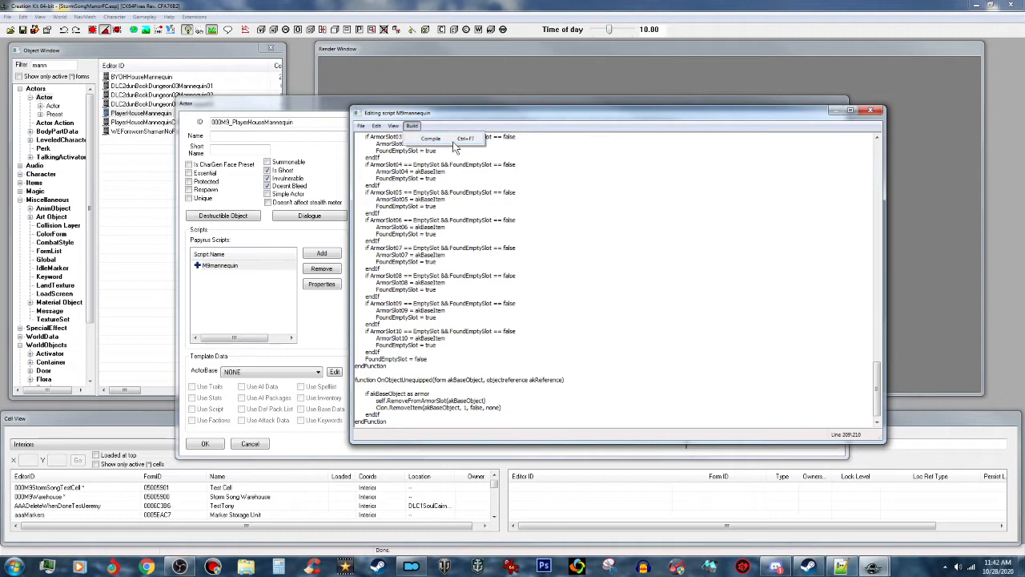
left_click(465, 140)
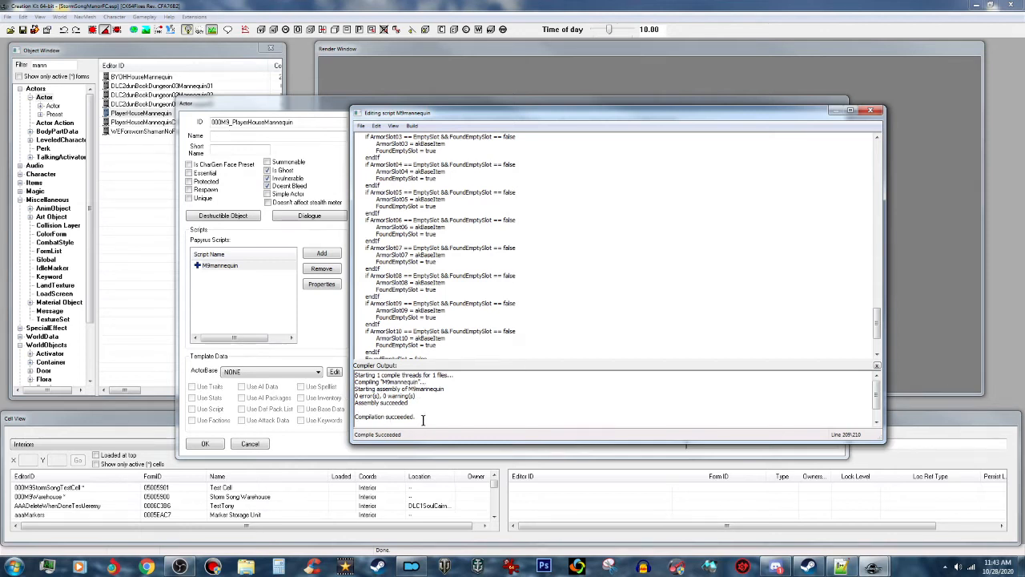
left_click(361, 127)
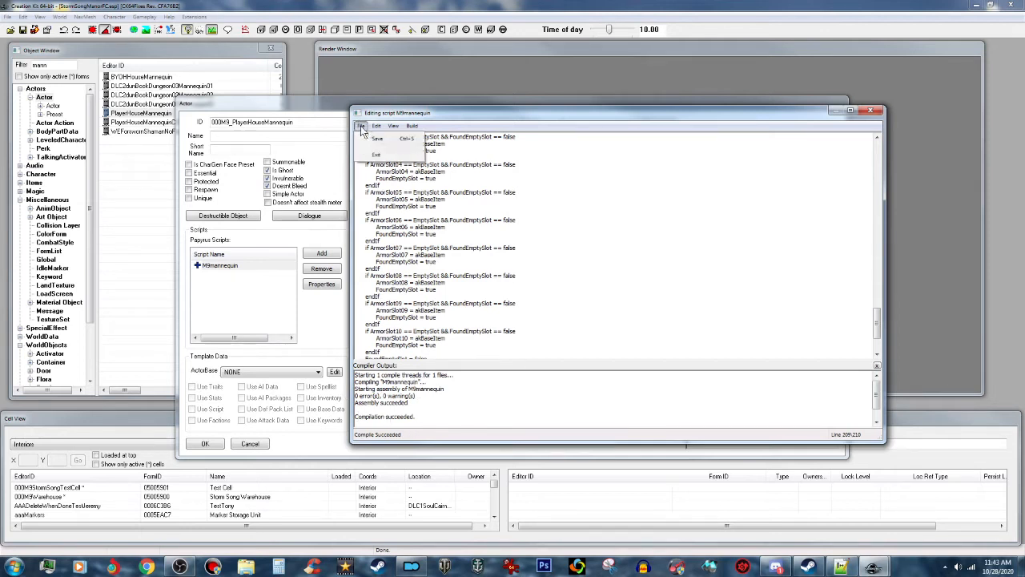
left_click(378, 141)
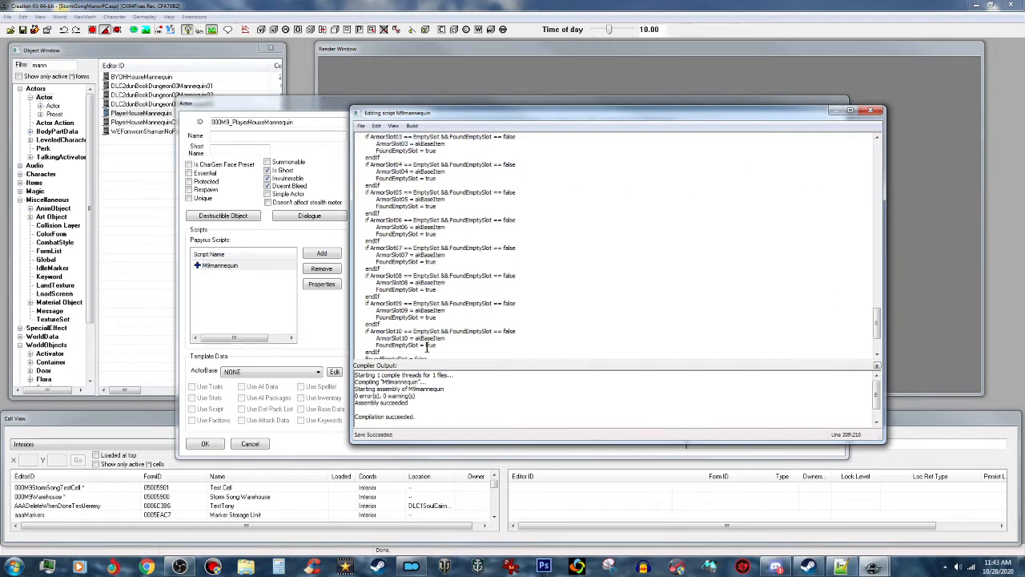
left_click(871, 109)
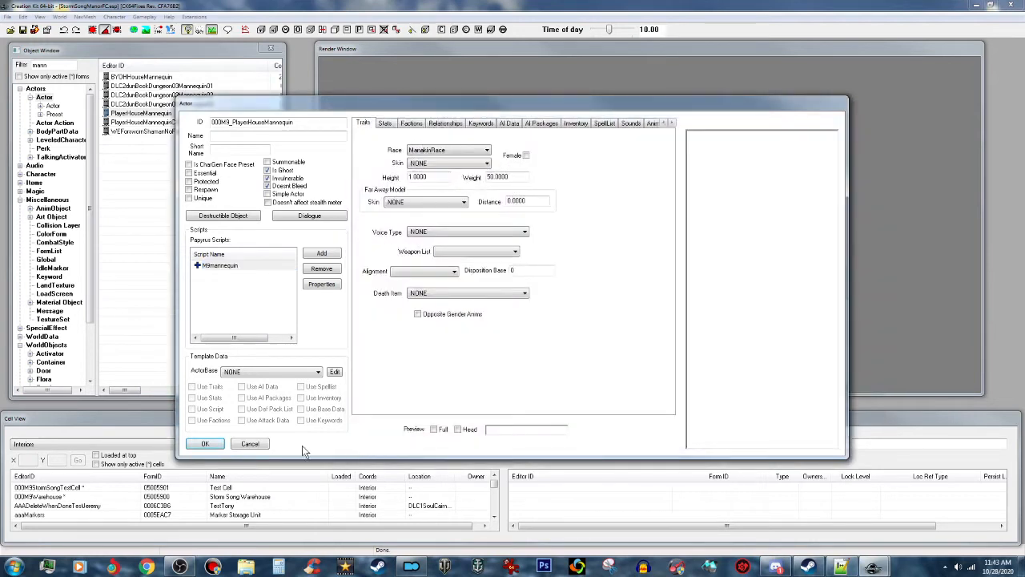
Accept the actor's changes and create it as a new form under the new ID
left_click(205, 446)
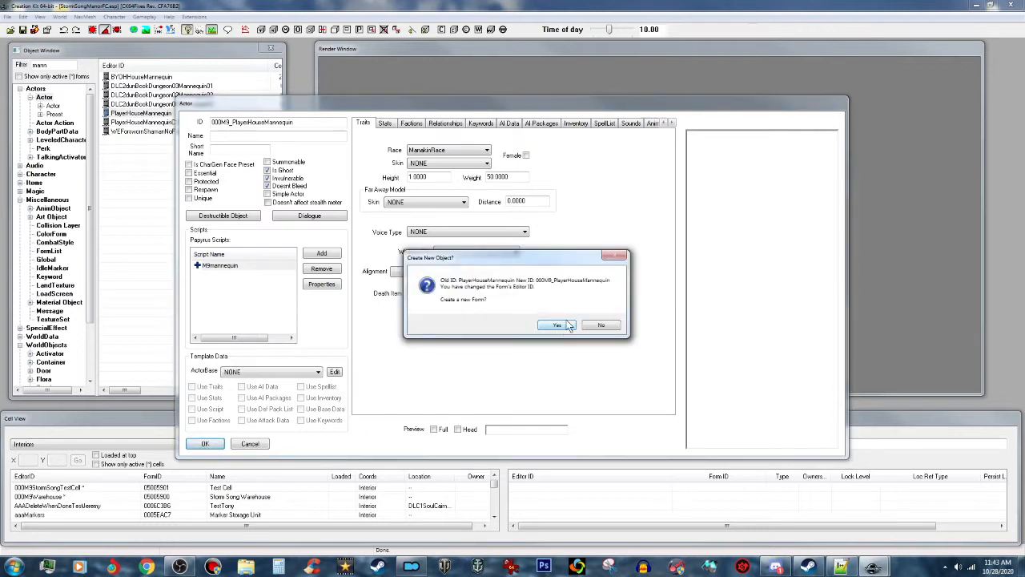
left_click(558, 325)
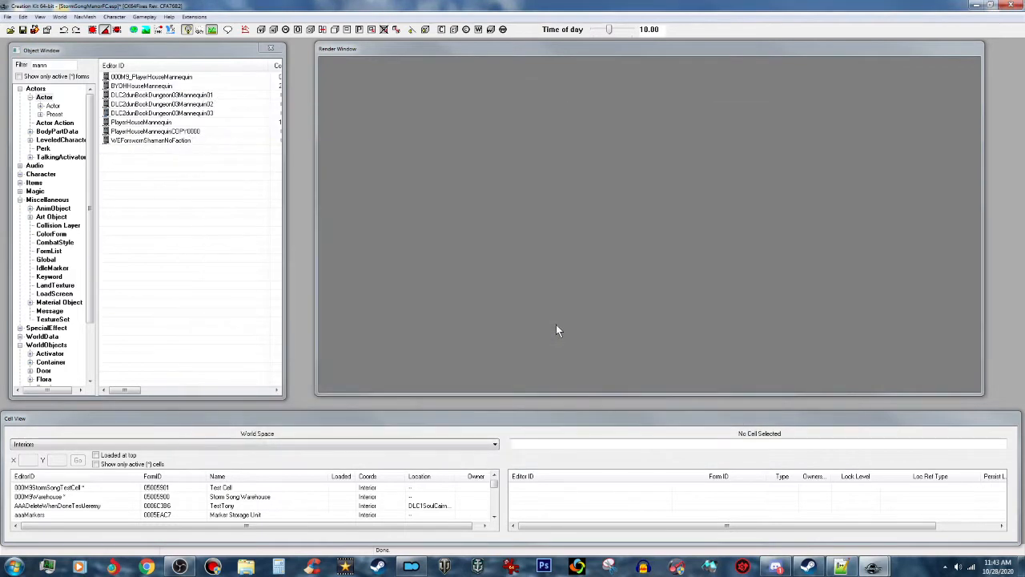
Open the 000M9_PlayerHouseMannequin actor and remove MannequinActivatorSCRIPT from its scripts
left_click(204, 77)
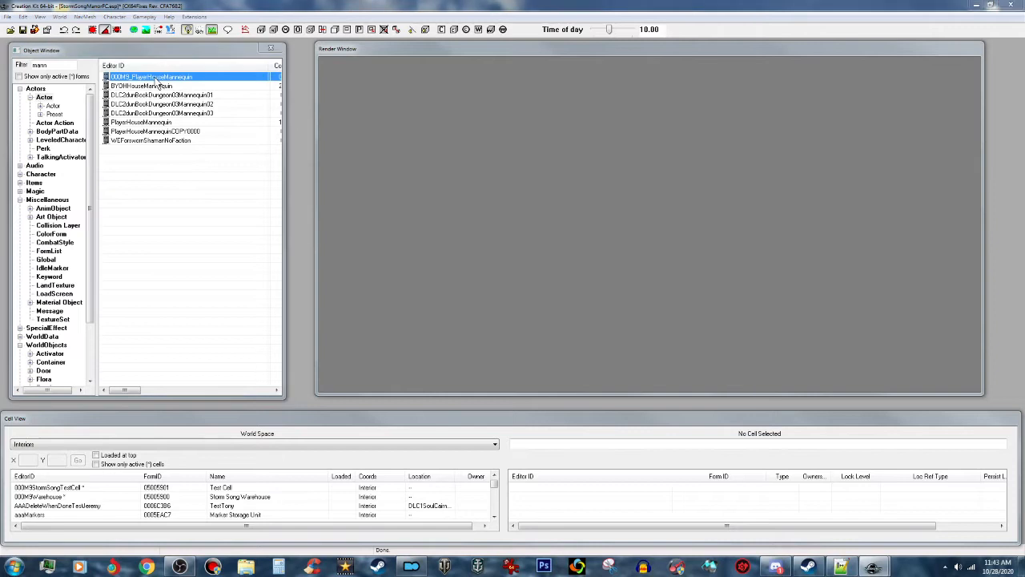
double_click(207, 78)
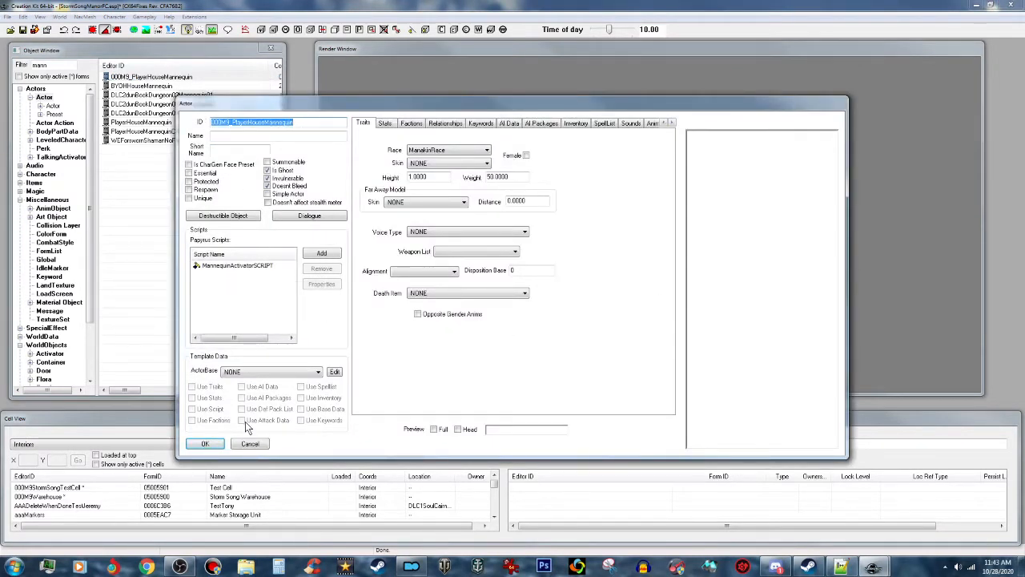
left_click(260, 267)
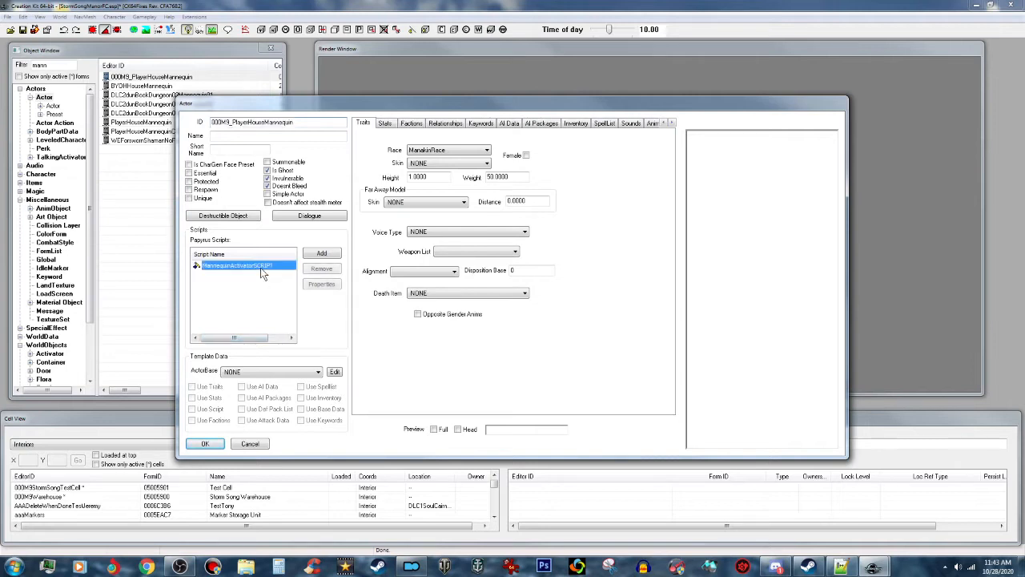
left_click(321, 268)
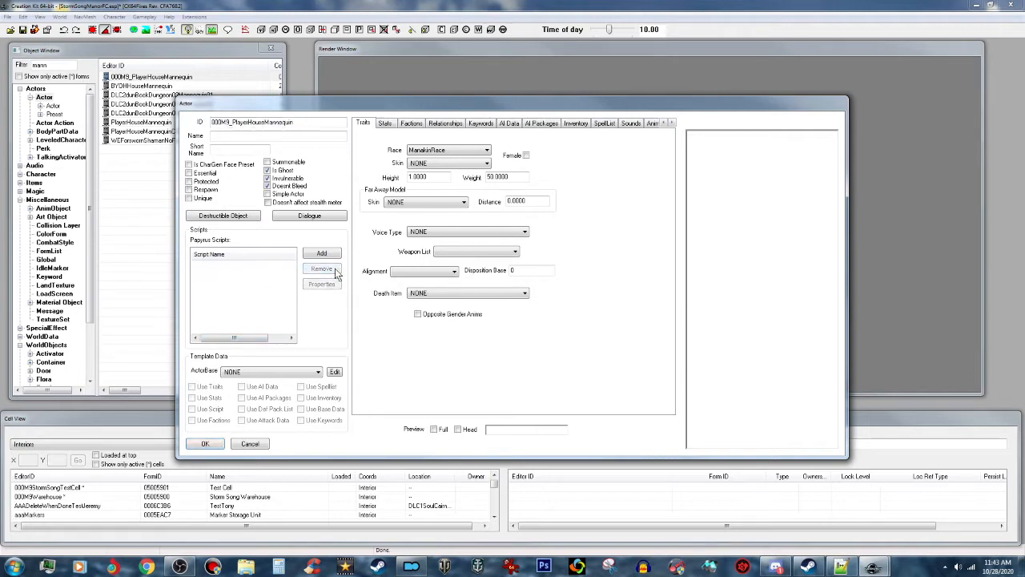
Attach the existing M9mannequin script to the 000M9_PlayerHouseMannequin actor and accept the actor's changes
left_click(323, 253)
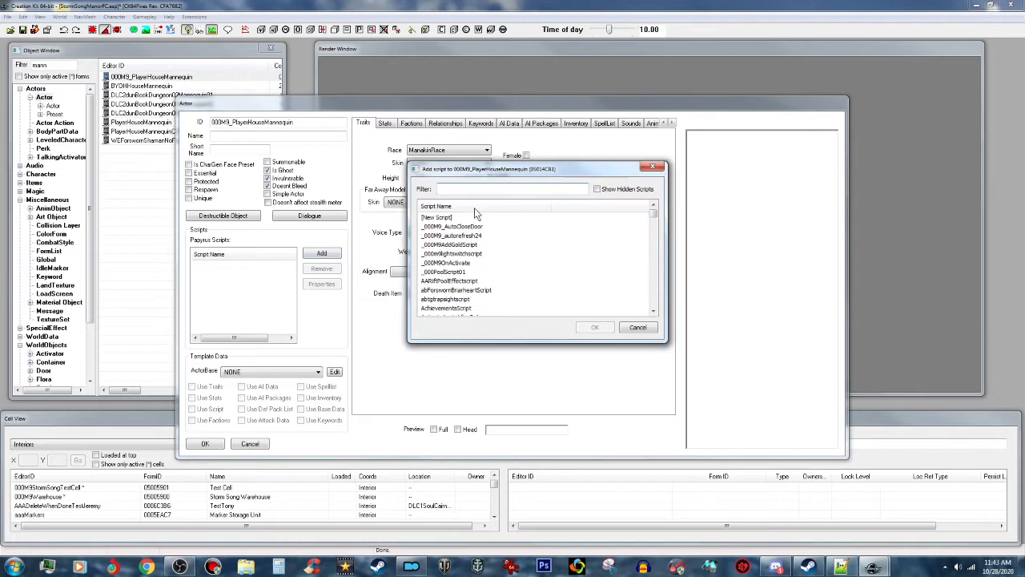
type("m9")
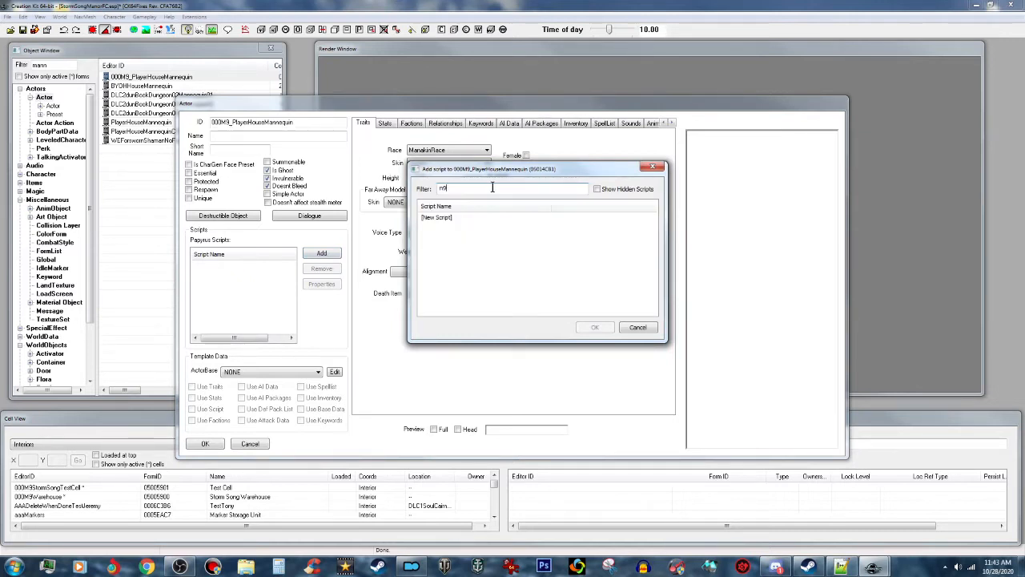
key("BackSpace")
key("BackSpace")
type("m9")
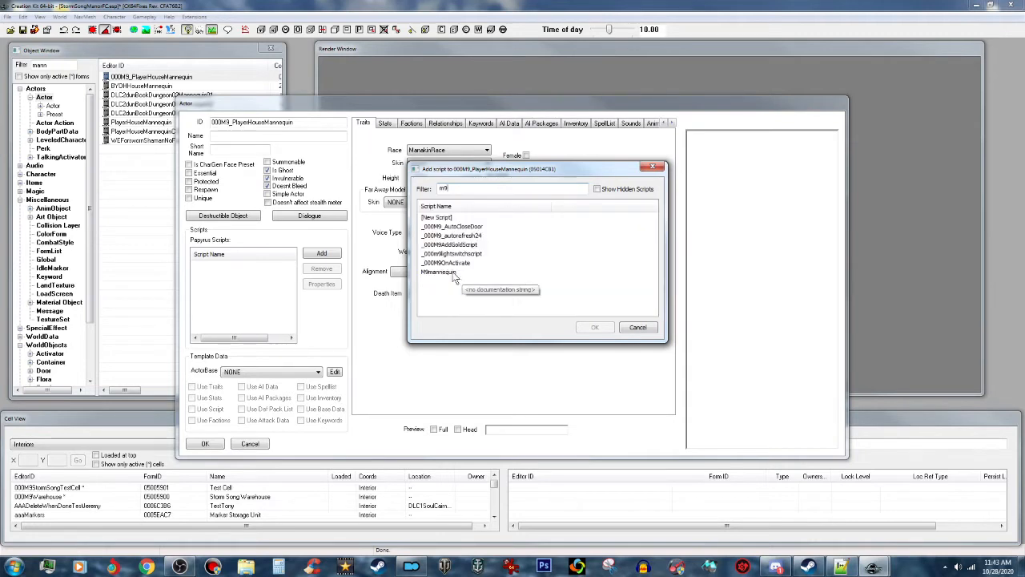
left_click(479, 272)
left_click(595, 330)
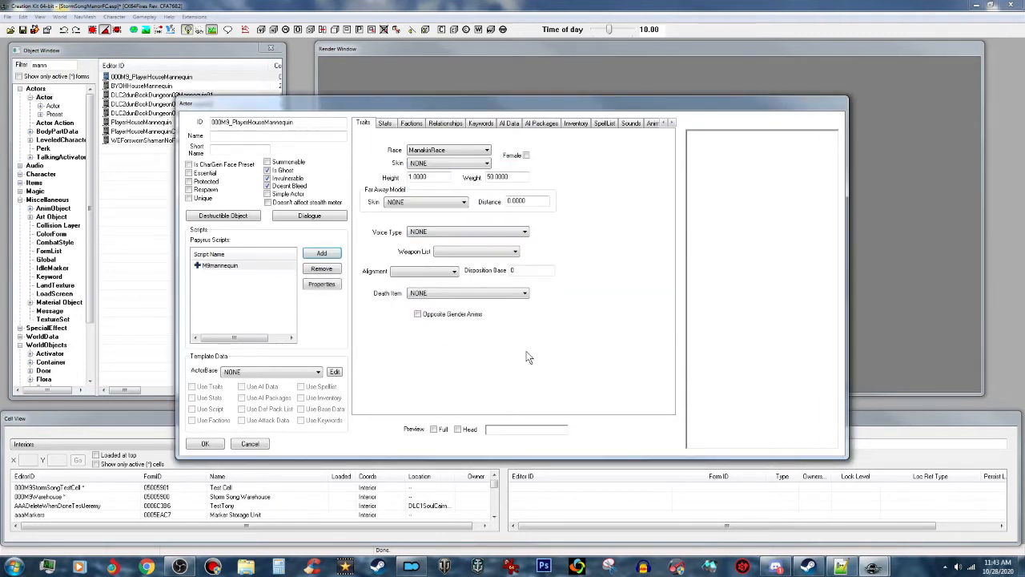
left_click(206, 443)
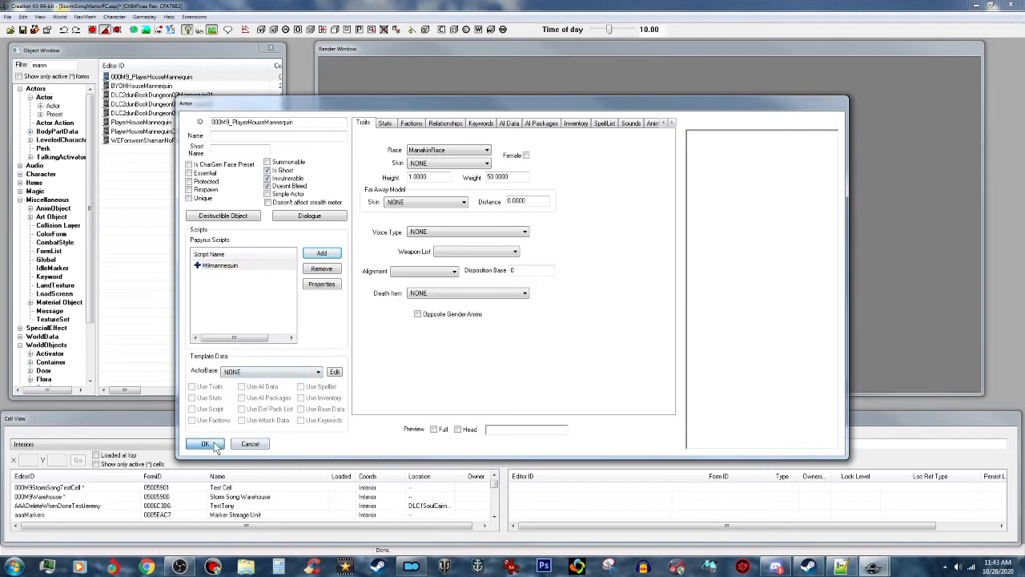
Reopen 000M9_PlayerHouseMannequin to check its attached script, close it, and save the plugin
left_click(172, 77)
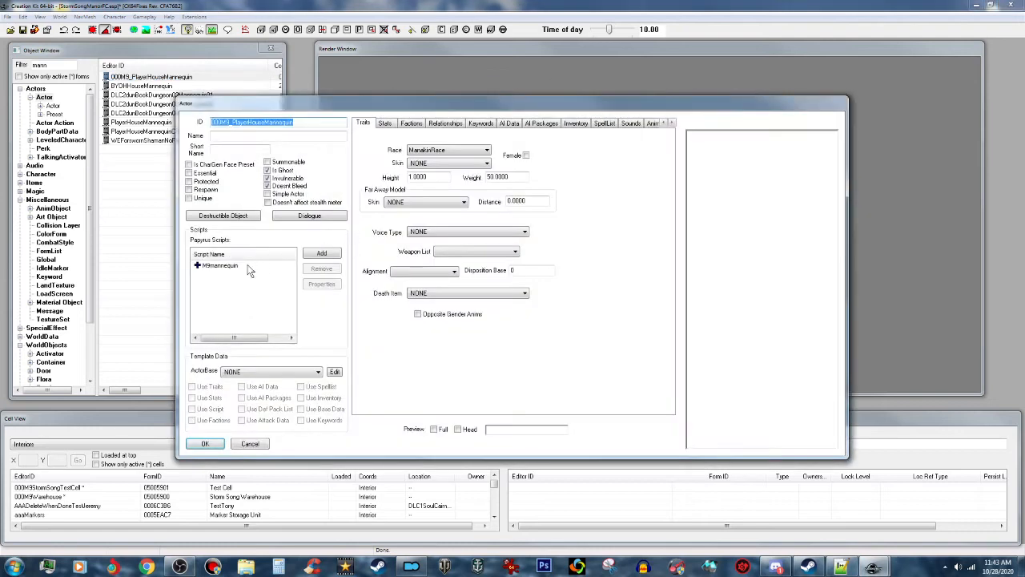
left_click(207, 445)
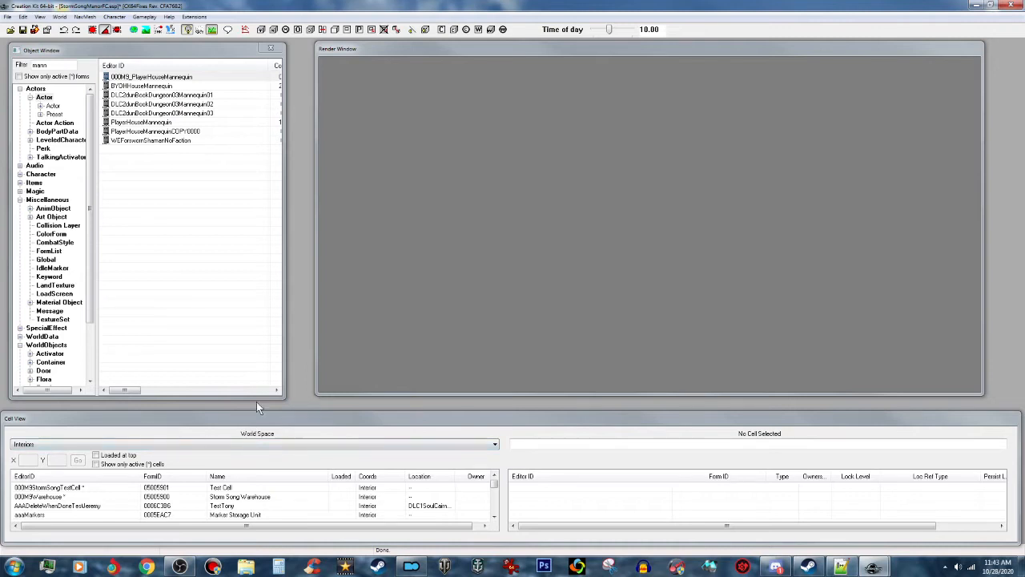
left_click(23, 30)
left_click(359, 419)
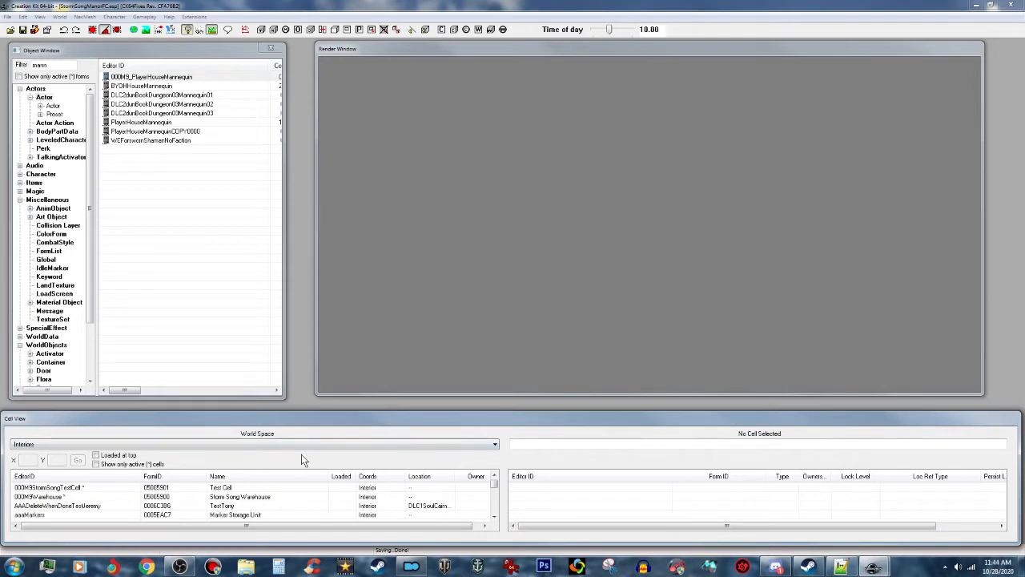
Load the 000M9Warehouse interior cell for editing and bring its wooden floor into view
double_click(261, 497)
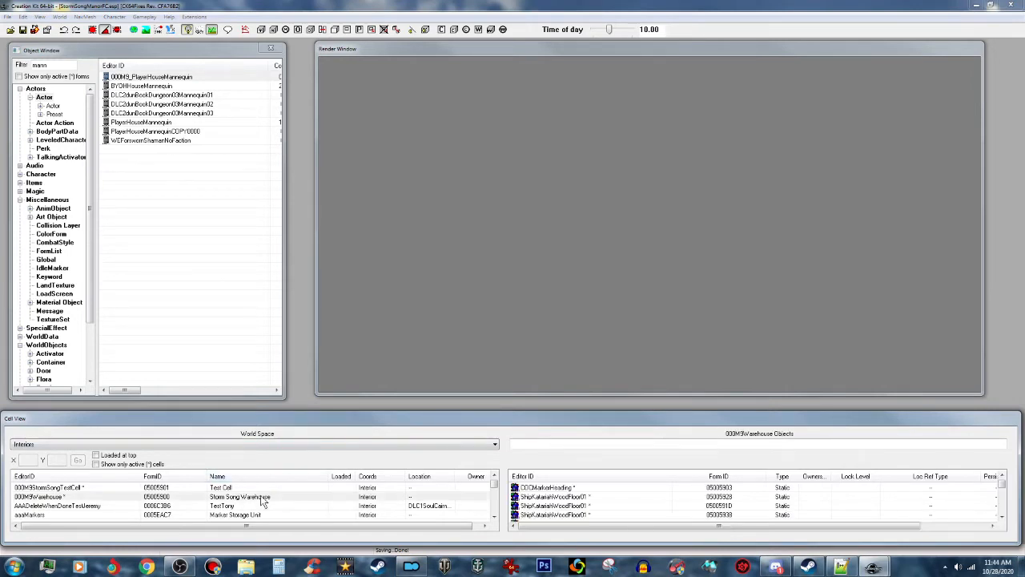
scroll(621, 347, "down", 3)
middle_click_drag(631, 285, 609, 280, "shift")
left_click(614, 278)
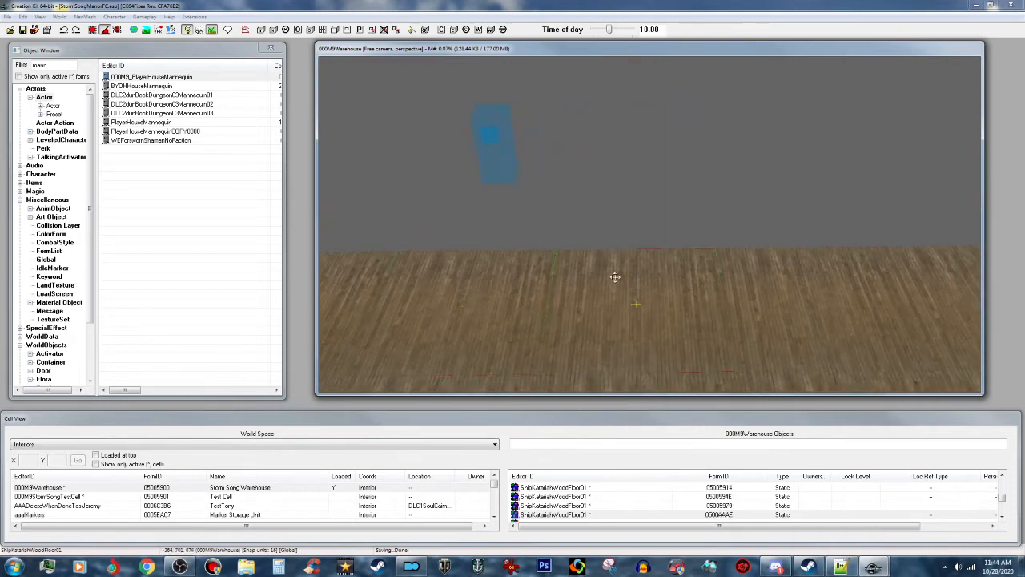
Toggle grid snapping and place a 000M9_PlayerHouseMannequin actor on the warehouse's wooden floor
left_click(93, 29)
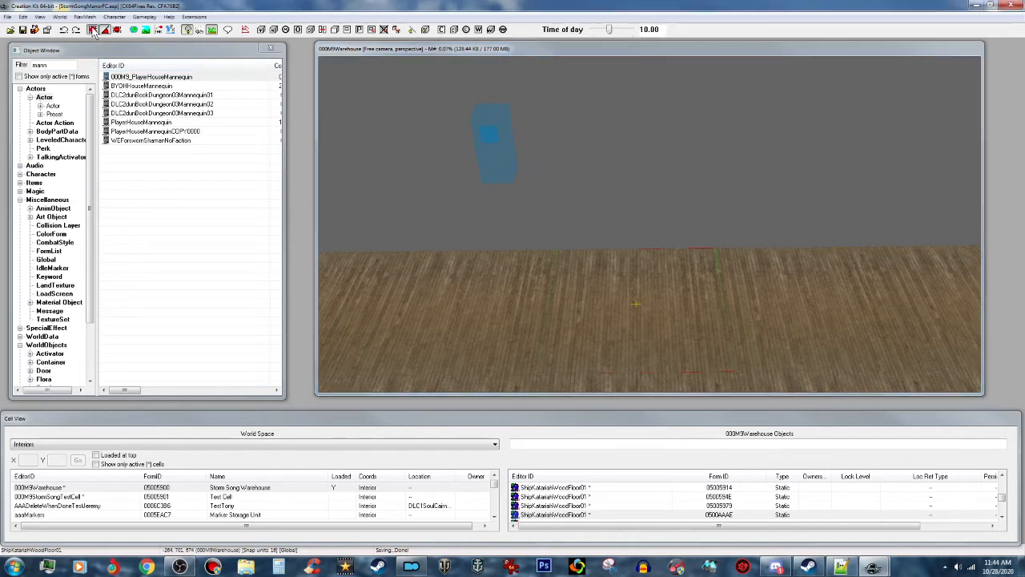
left_click(172, 77)
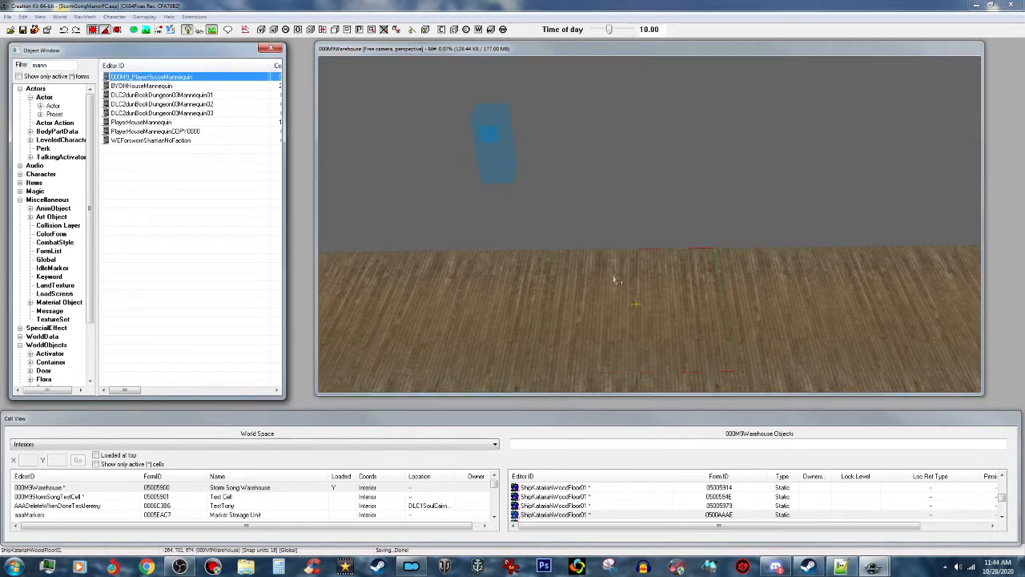
left_click_drag(638, 305, 638, 298)
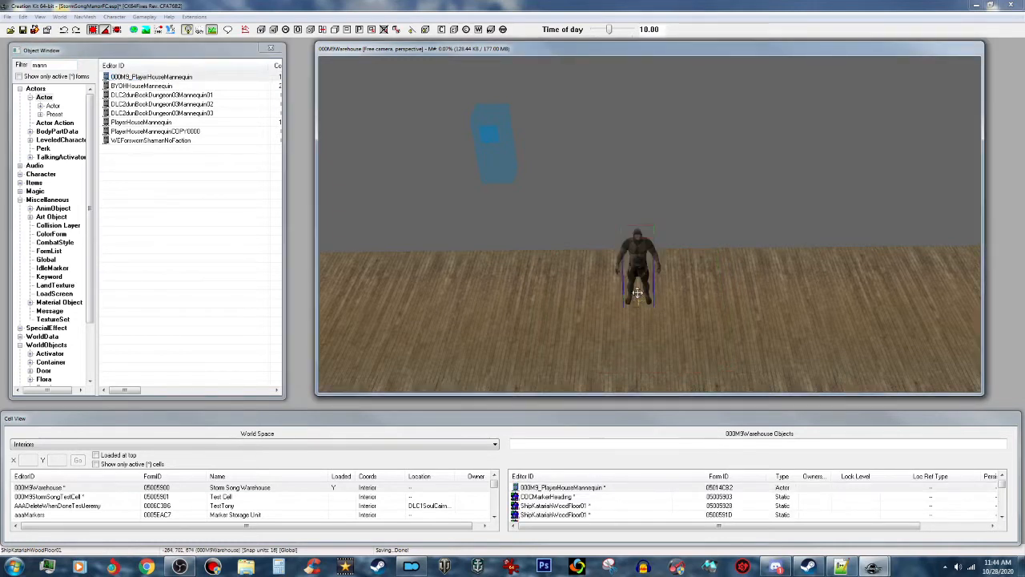
scroll(638, 293, "up", 5)
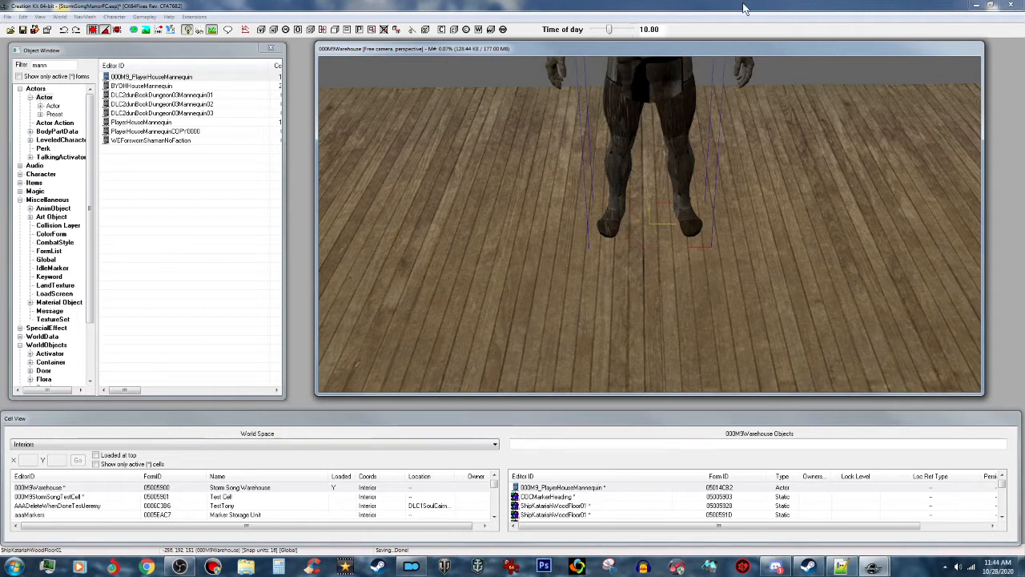
scroll(798, 88, "down", 3)
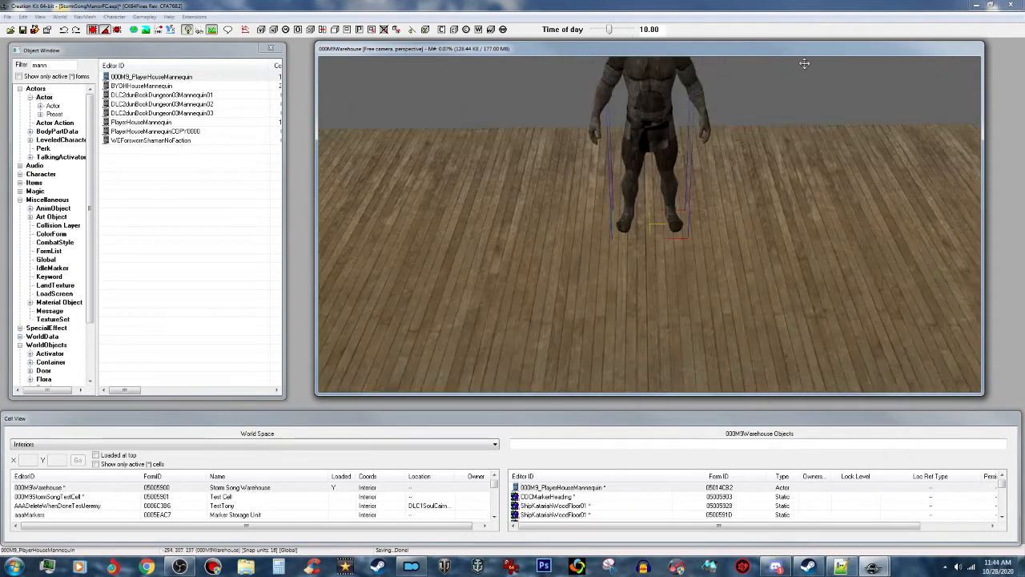
scroll(793, 88, "down", 3)
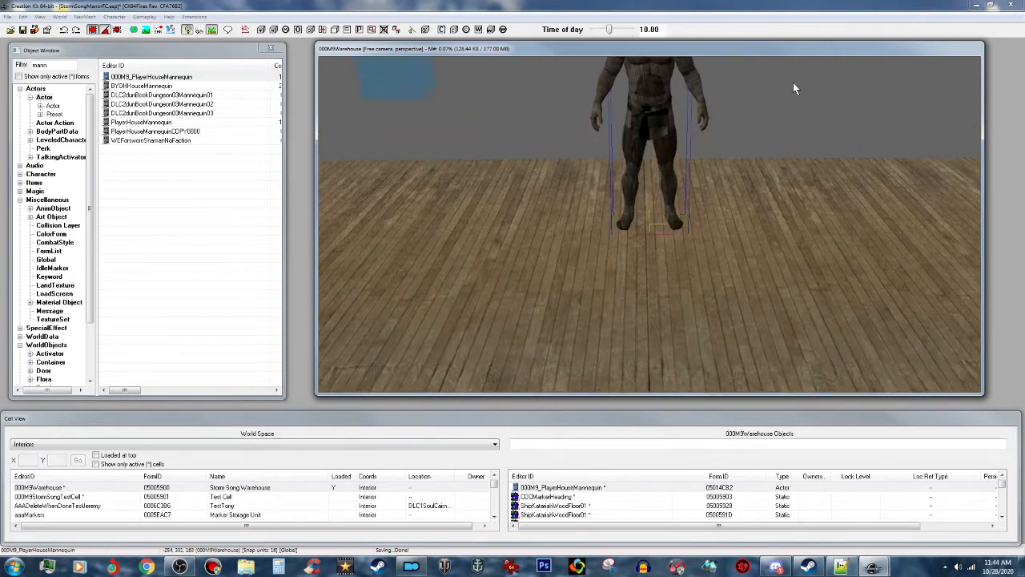
scroll(791, 88, "down", 2)
middle_click_drag(789, 88, 788, 88)
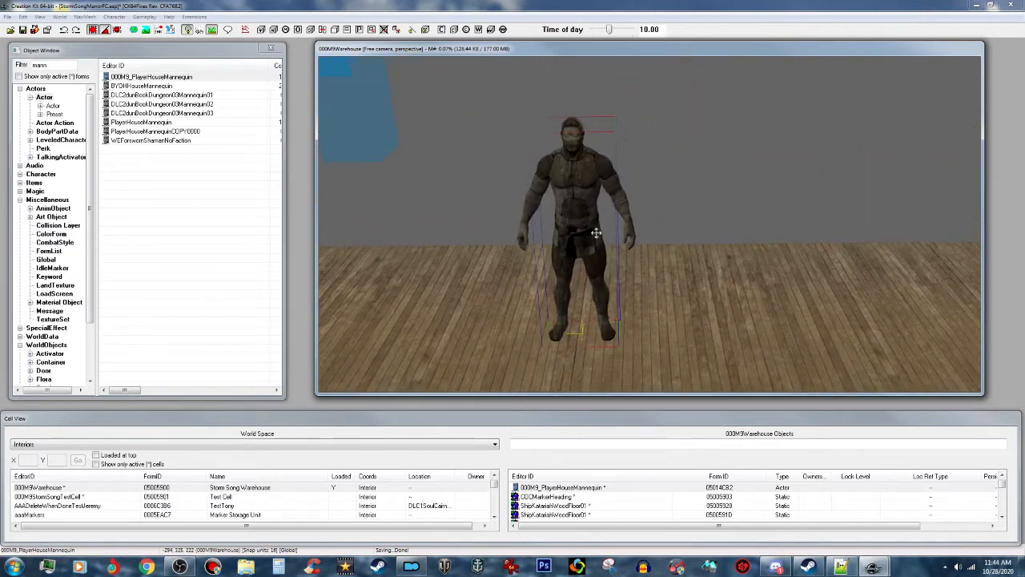
Filter the Static objects by XMARKER and place an XMarkerHeading at the mannequin's position
left_click_drag(88, 236, 88, 321)
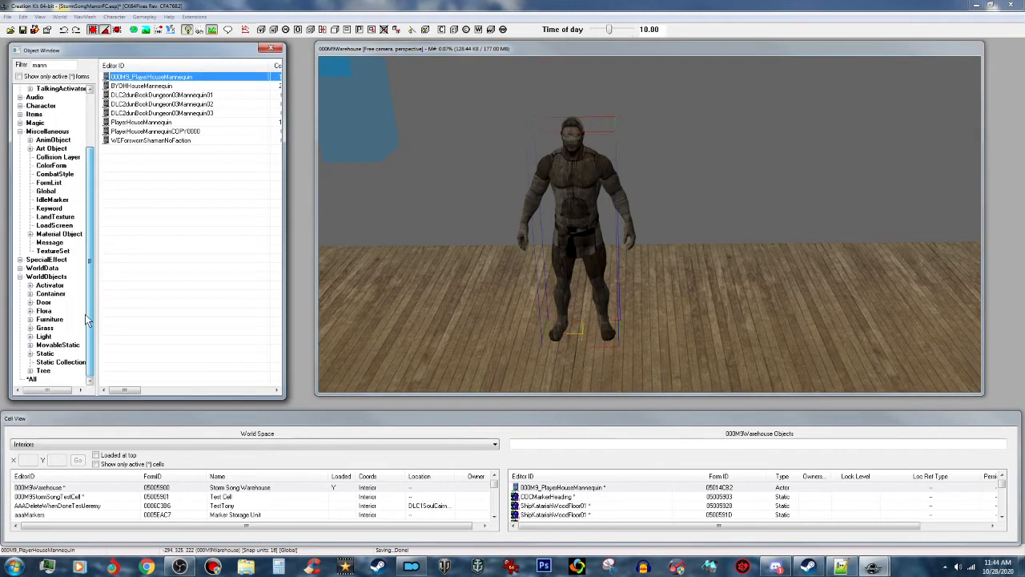
left_click(46, 353)
left_click_drag(57, 65, 32, 65)
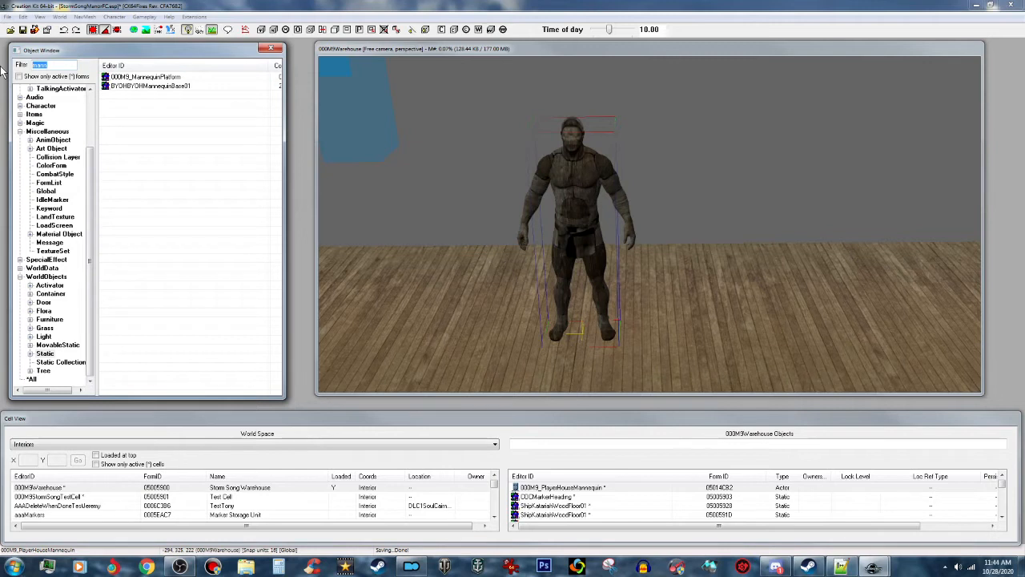
key("BackSpace")
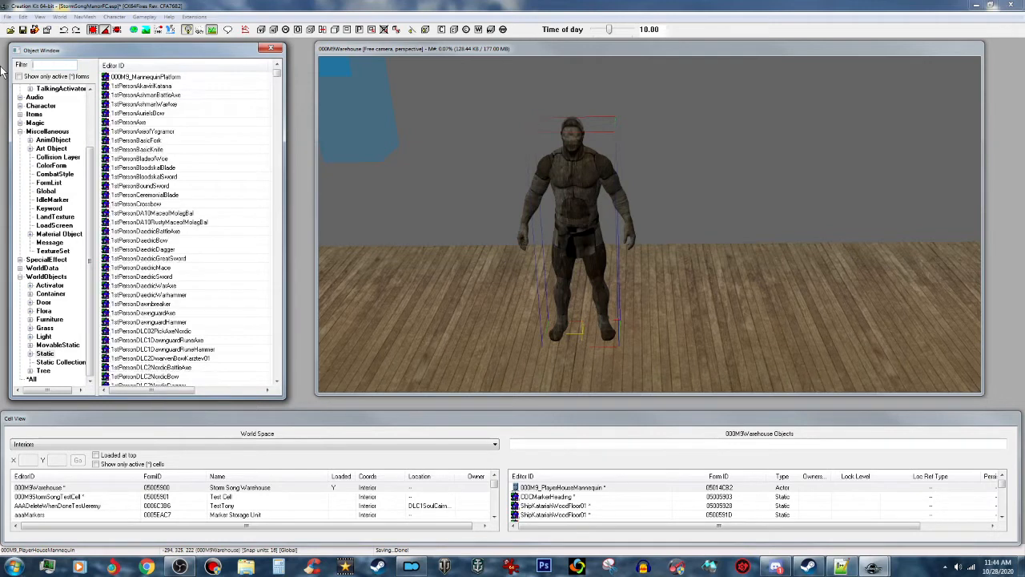
type("XMARKER")
left_click(148, 87)
mouse_move(531, 247)
left_mouse_down()
mouse_move(589, 328)
mouse_move(584, 343)
mouse_move(572, 320)
left_mouse_up()
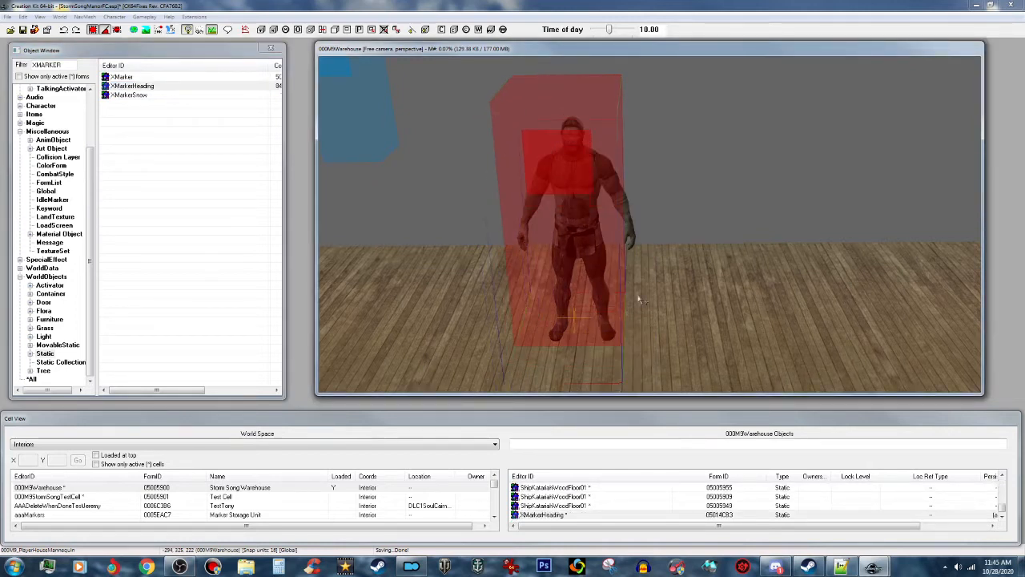
Drop the XMarkerHeading to the floor and shift it to line up with the mannequin from the side and front
mouse_move(660, 299)
middle_mouse_down("shift")
mouse_move(646, 329)
mouse_move(510, 335)
mouse_move(516, 322)
middle_mouse_up("shift")
key("f")
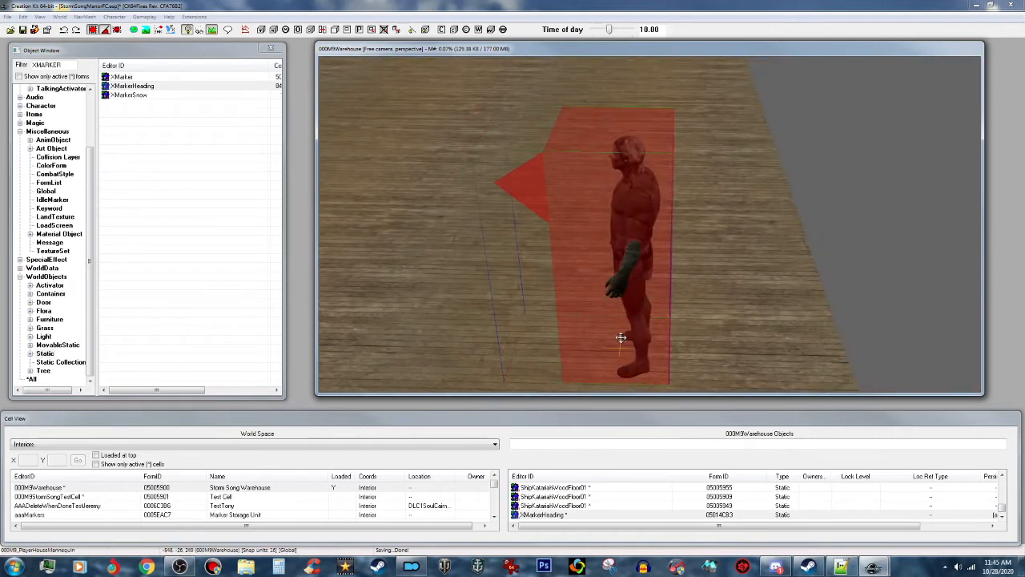
key("z")
key("y")
mouse_move(627, 337)
left_mouse_down()
mouse_move(666, 336)
mouse_move(657, 325)
mouse_move(666, 324)
mouse_move(631, 325)
left_mouse_up()
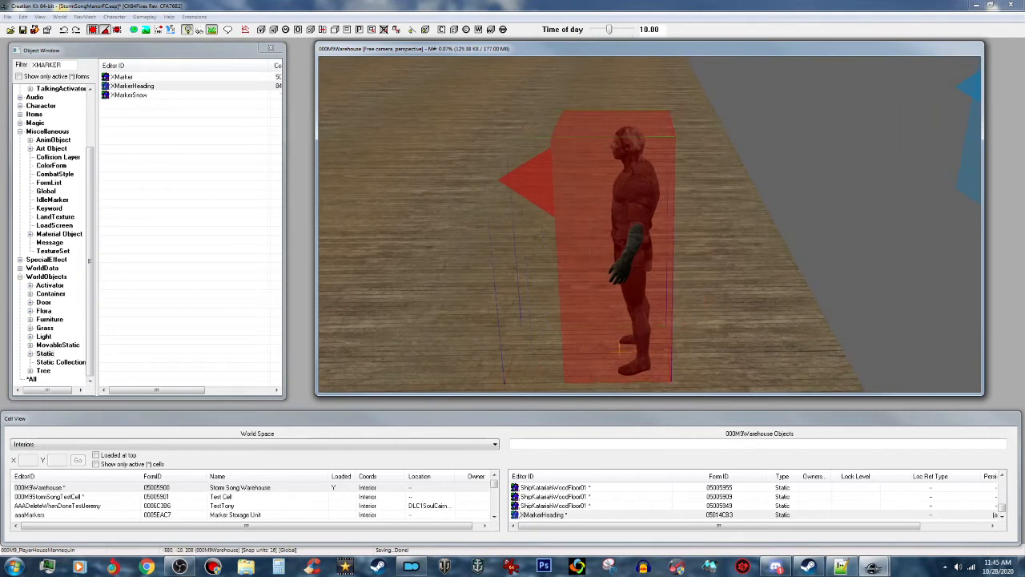
mouse_move(625, 345)
middle_mouse_down("shift")
mouse_move(832, 345)
mouse_move(803, 350)
middle_mouse_up("shift")
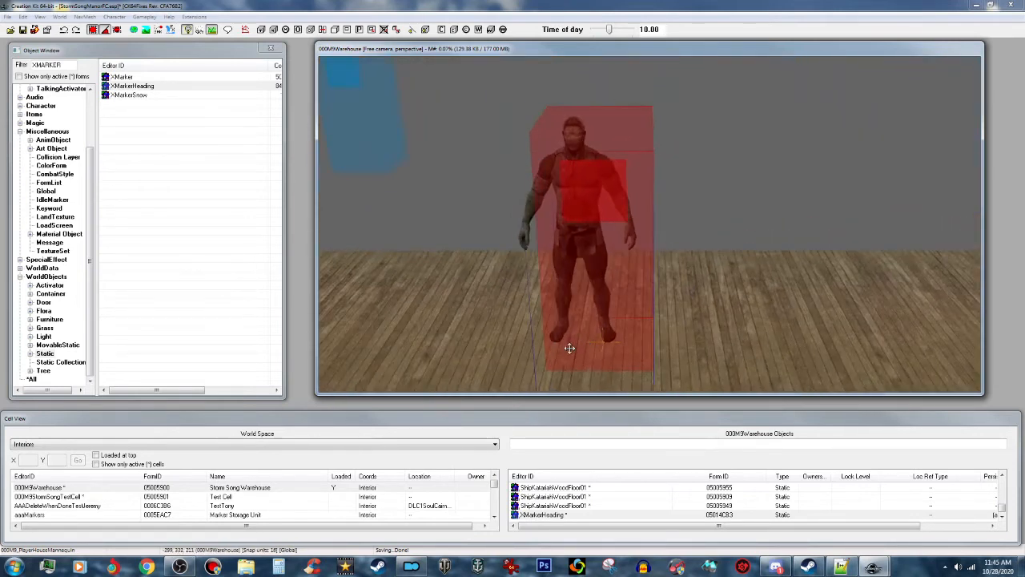
key("e")
mouse_move(599, 342)
left_mouse_down()
mouse_move(534, 342)
mouse_move(564, 340)
left_mouse_up()
key("e")
mouse_move(563, 339)
middle_mouse_down("shift")
mouse_move(579, 328)
mouse_move(552, 320)
mouse_move(542, 350)
mouse_move(565, 329)
middle_mouse_up("shift")
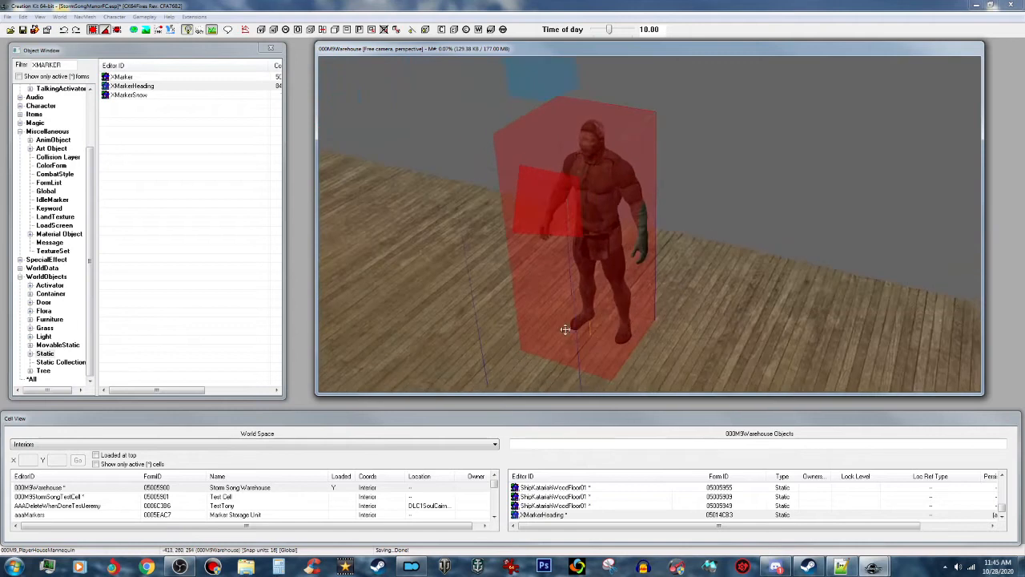
Check the XMarkerHeading's alignment with the mannequin and move the marker sideways to stand clear beside it
left_click(653, 259)
mouse_move(633, 261)
middle_mouse_down("shift")
mouse_move(686, 240)
mouse_move(689, 229)
middle_mouse_up("shift")
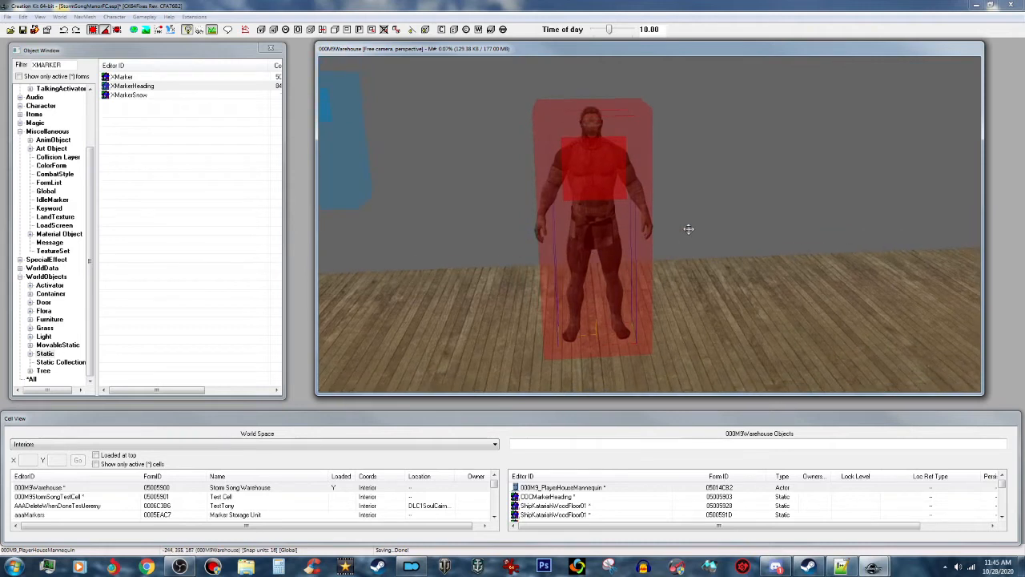
left_click(635, 344)
middle_click_drag(634, 343, 622, 356, "shift")
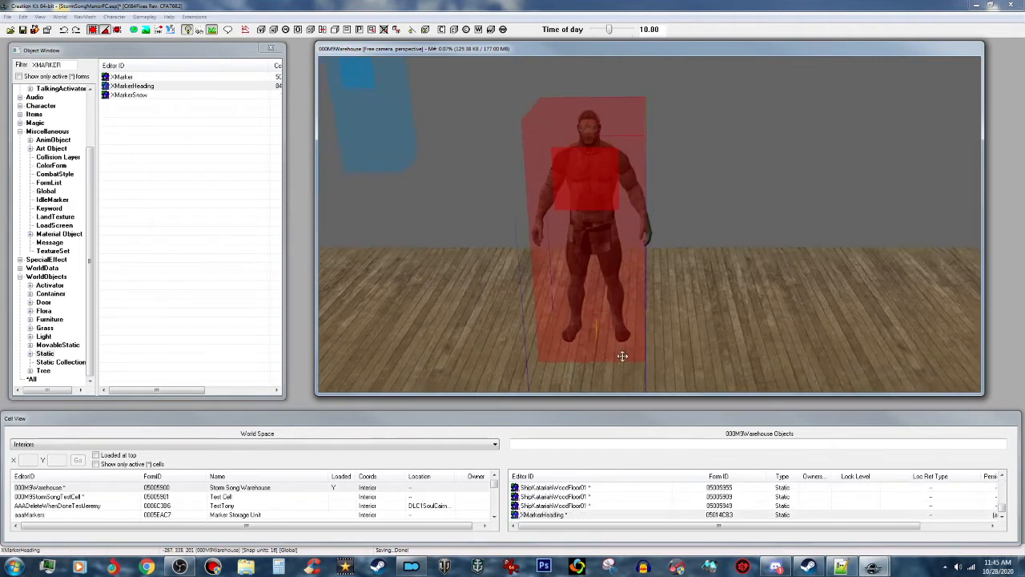
left_click_drag(614, 348, 833, 352)
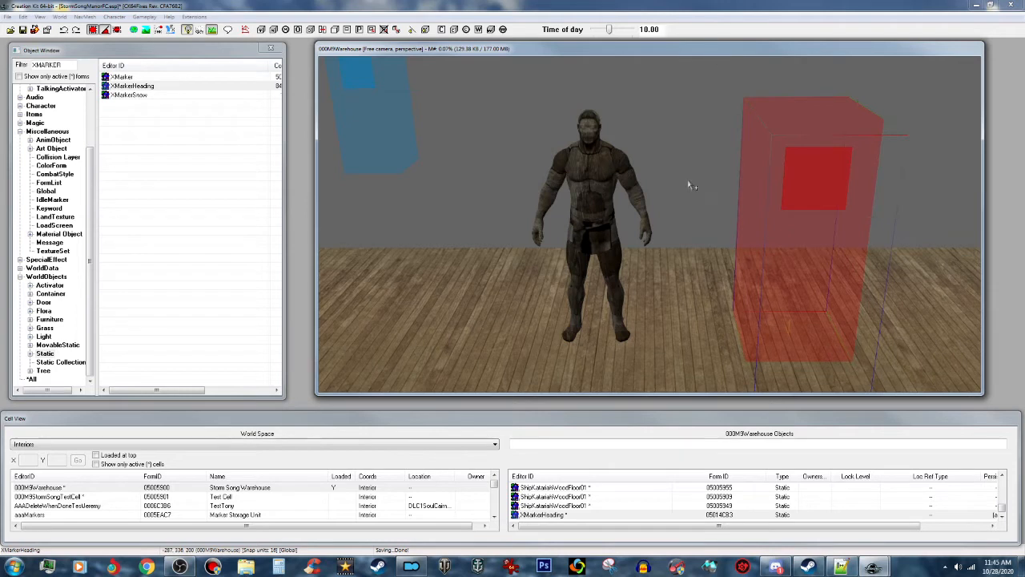
scroll(689, 186, "down", 2)
middle_click_drag(690, 180, 636, 195, "shift")
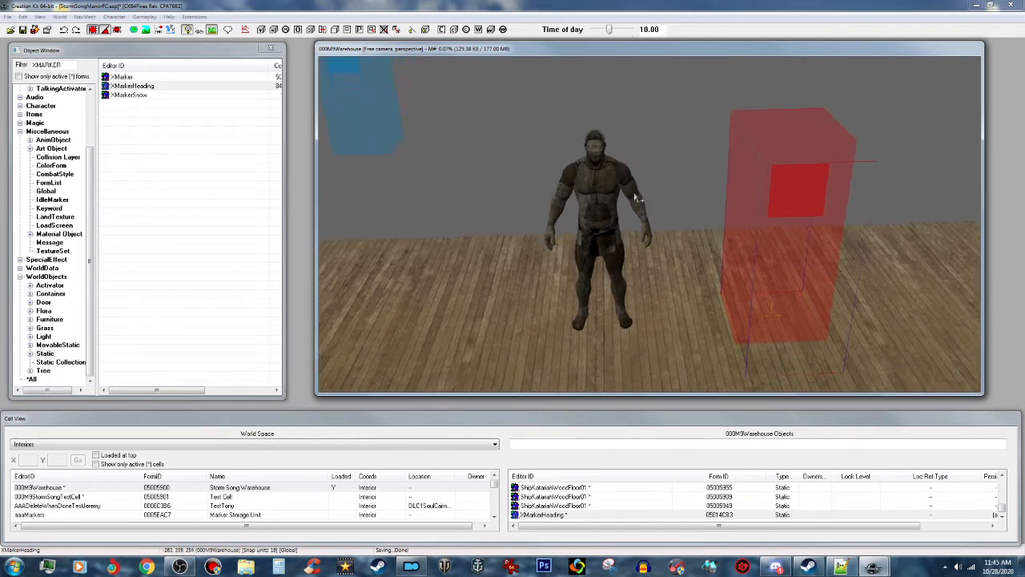
Create a MannequinActivateTrig box trigger around the selected mannequin actor
left_click(593, 202)
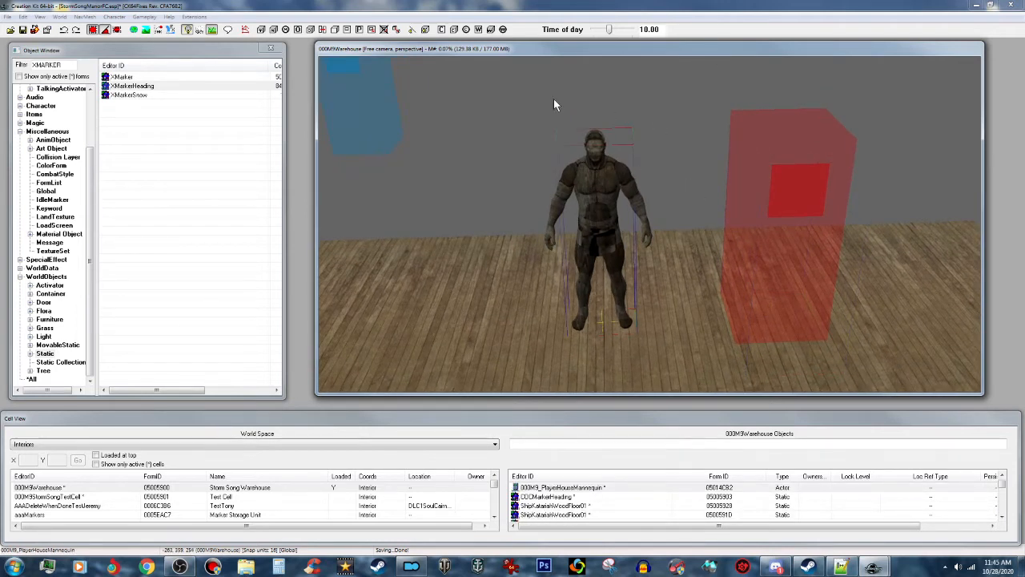
left_click(261, 32)
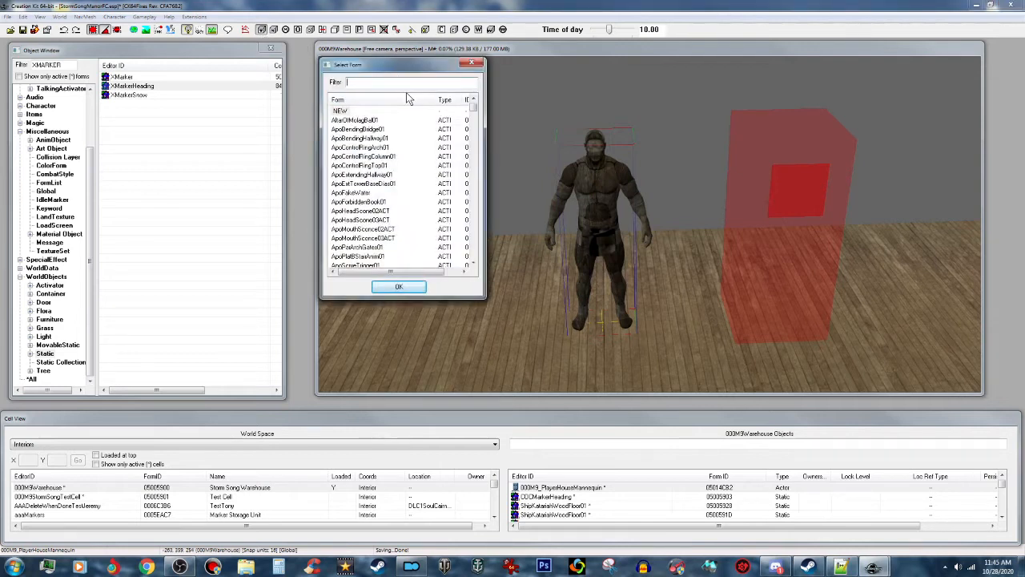
type("MANN")
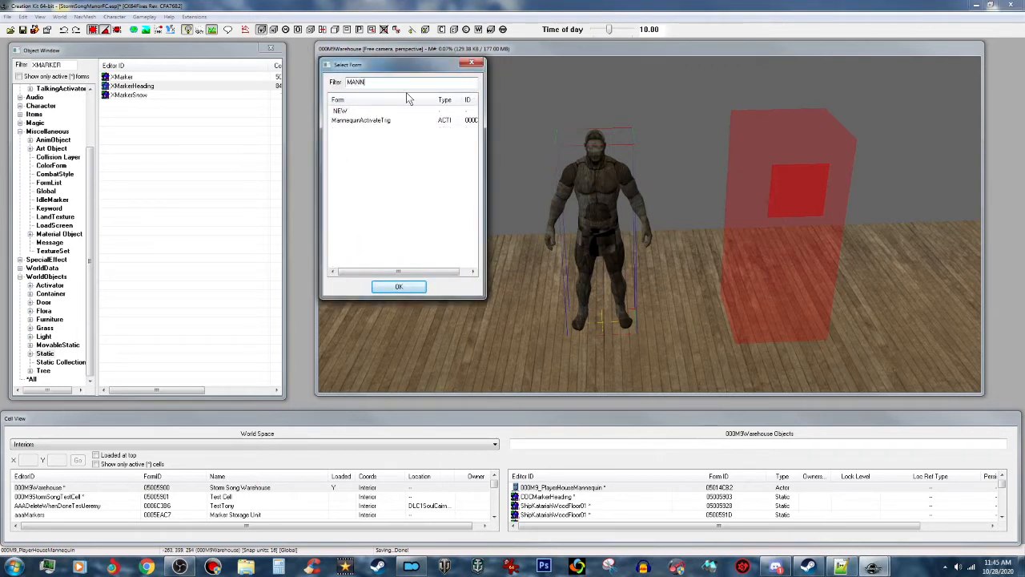
left_click(374, 122)
left_click(398, 287)
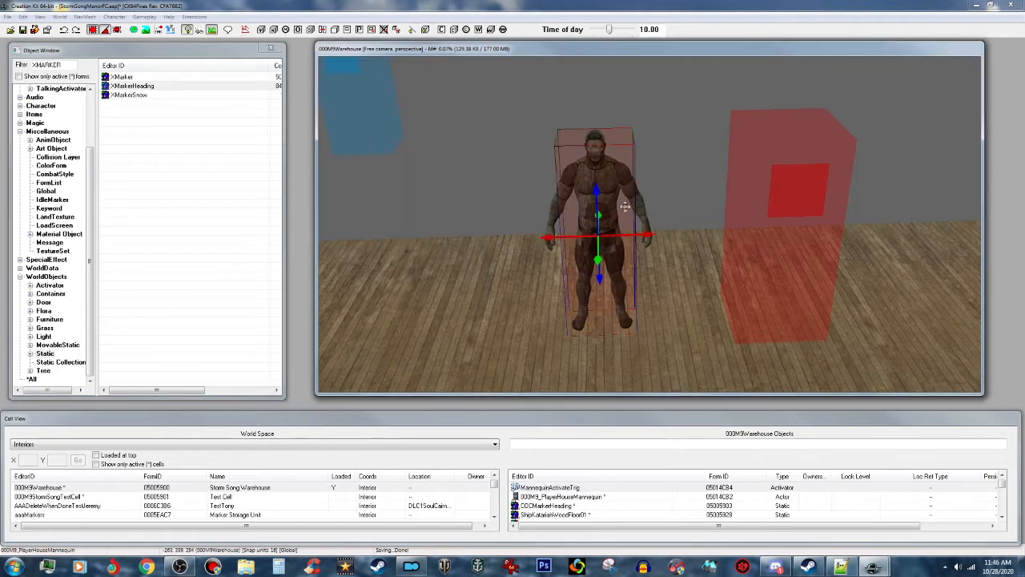
Enable Player Activation on the mannequin's trigger box and set its primitive color to blue (0, 0, 255)
double_click(633, 142)
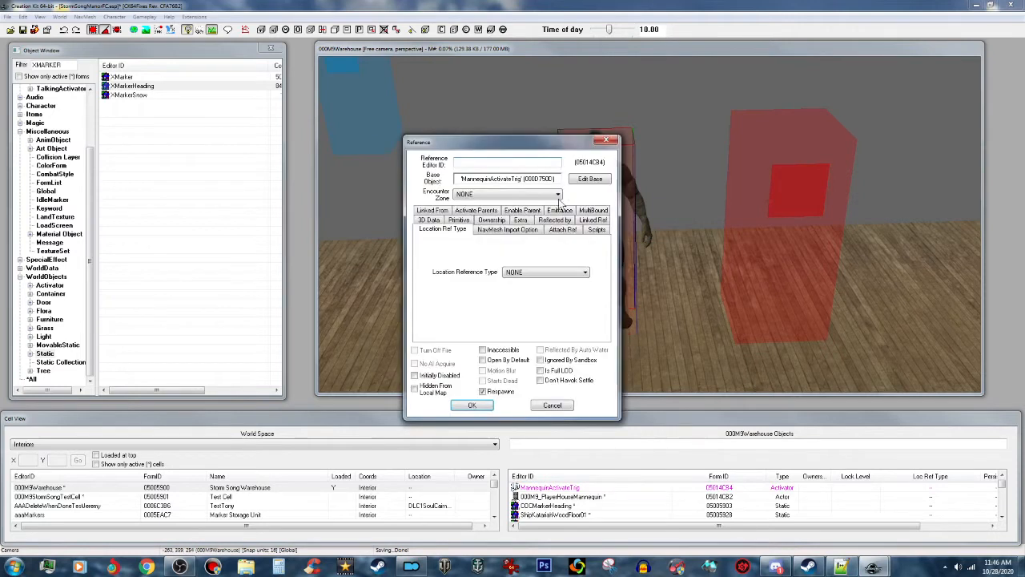
left_click(459, 220)
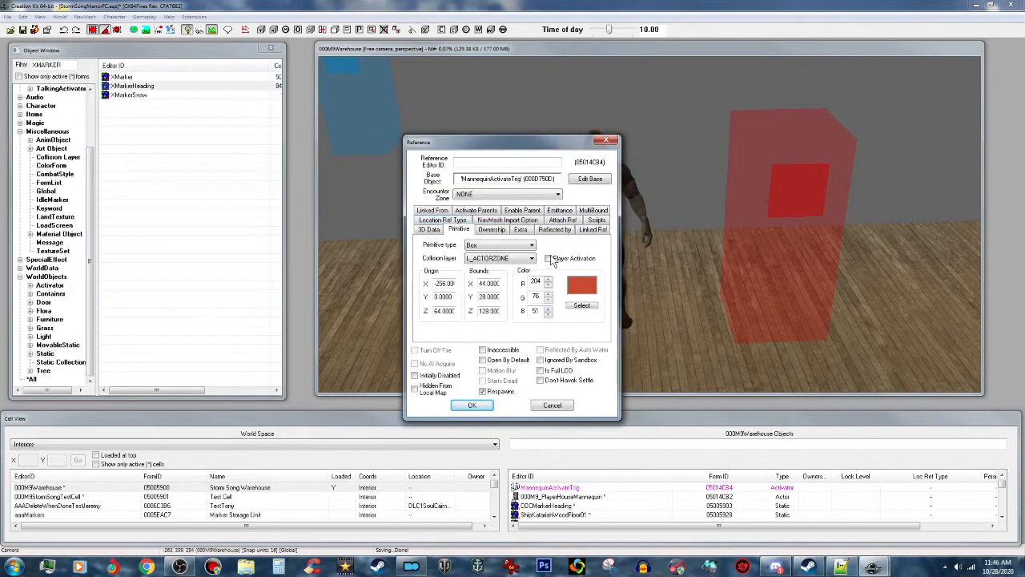
left_click(549, 258)
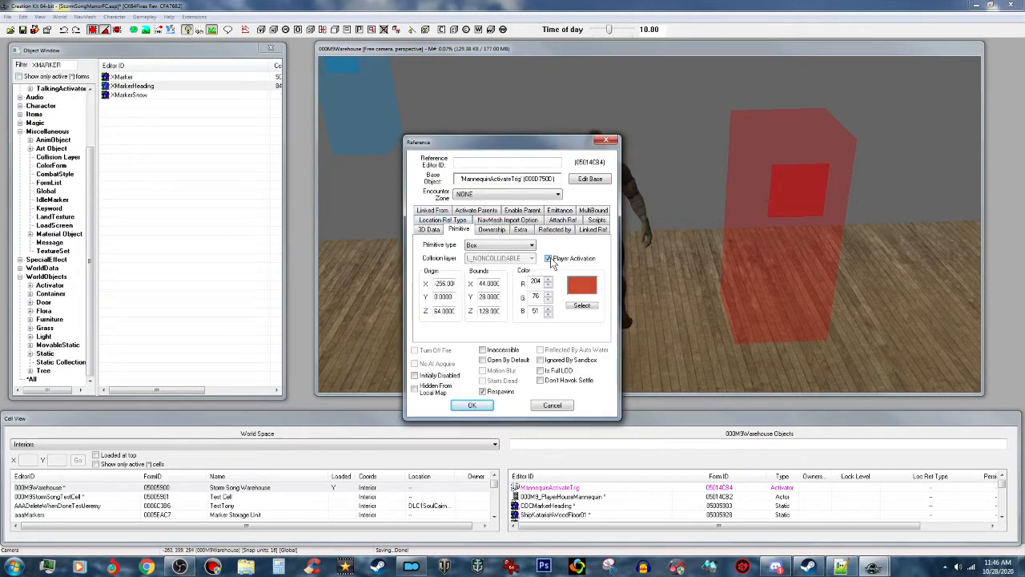
left_click(582, 306)
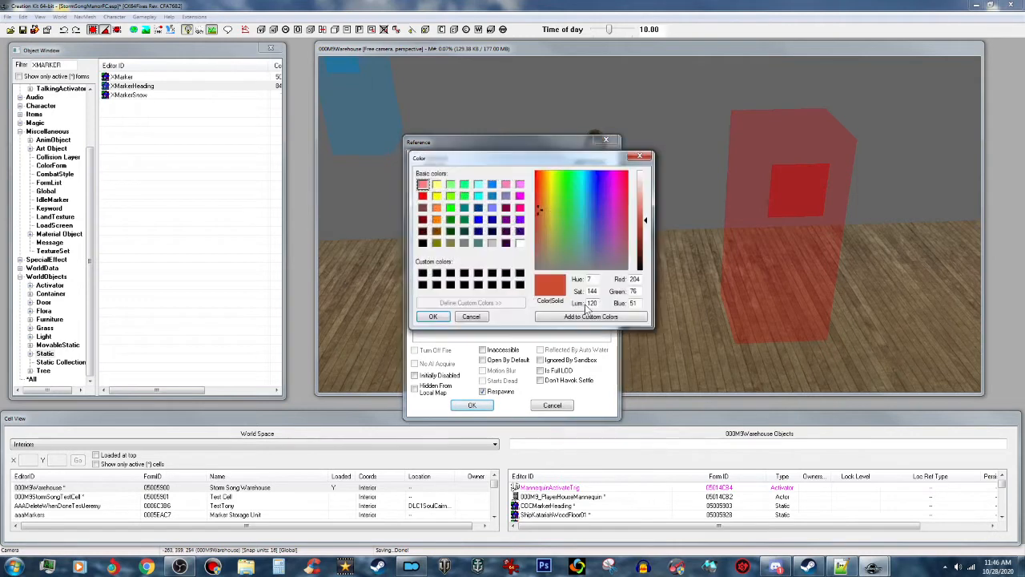
left_click(478, 219)
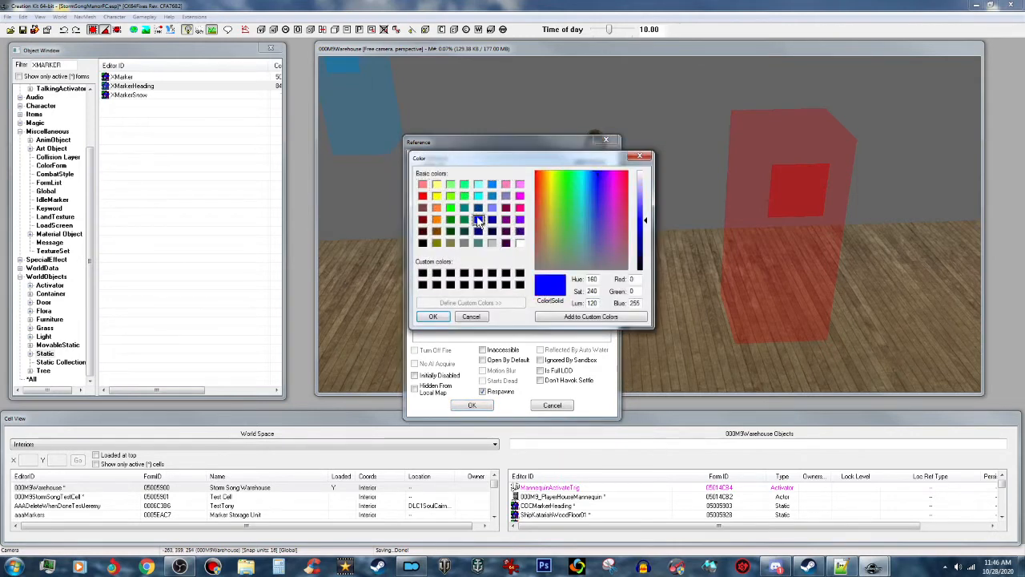
left_click(431, 317)
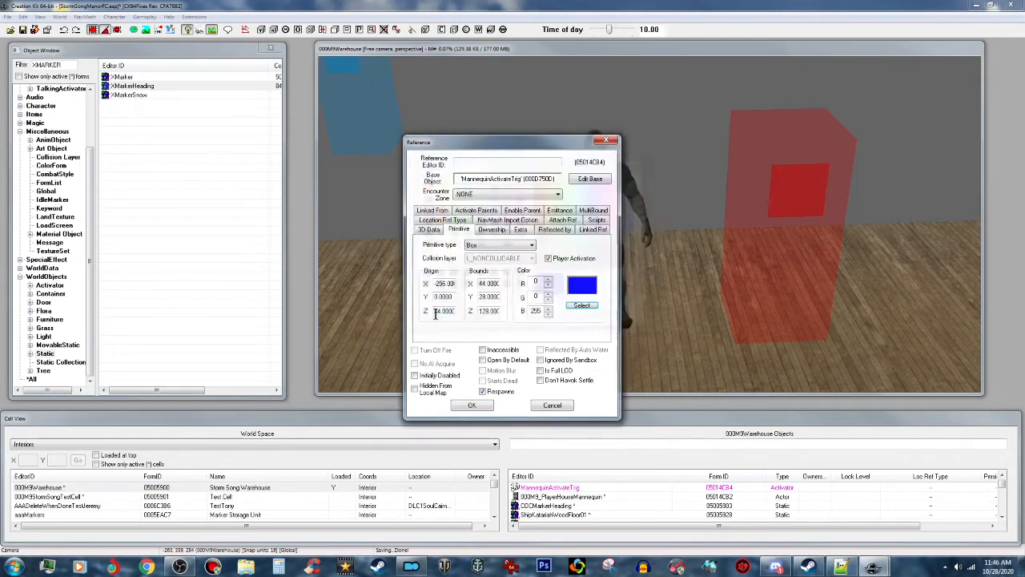
left_click(475, 405)
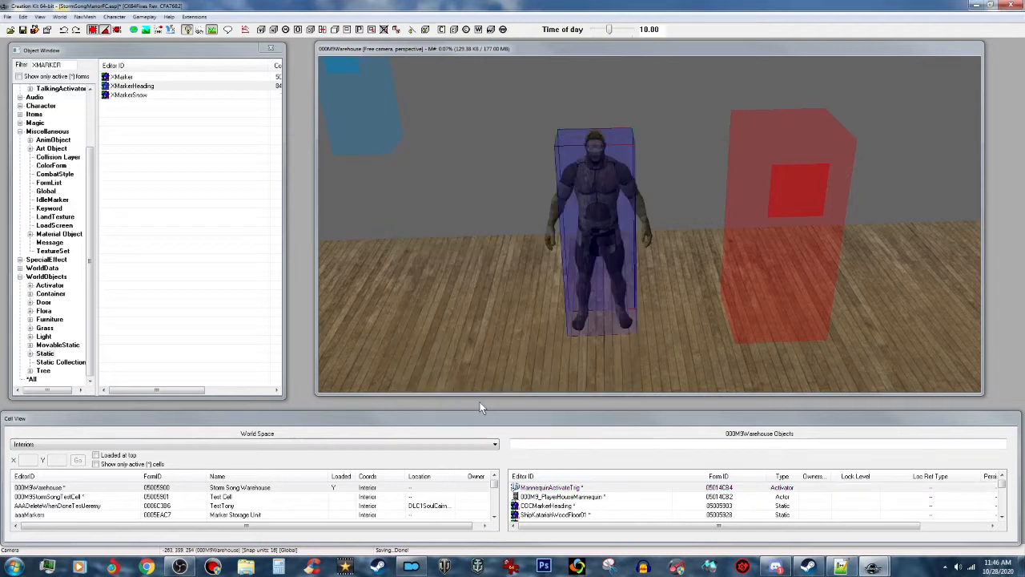
Hide the trigger box and add the nearby XMarkerHeading as a linked reference on the mannequin, with keyword NONE
left_click(706, 47)
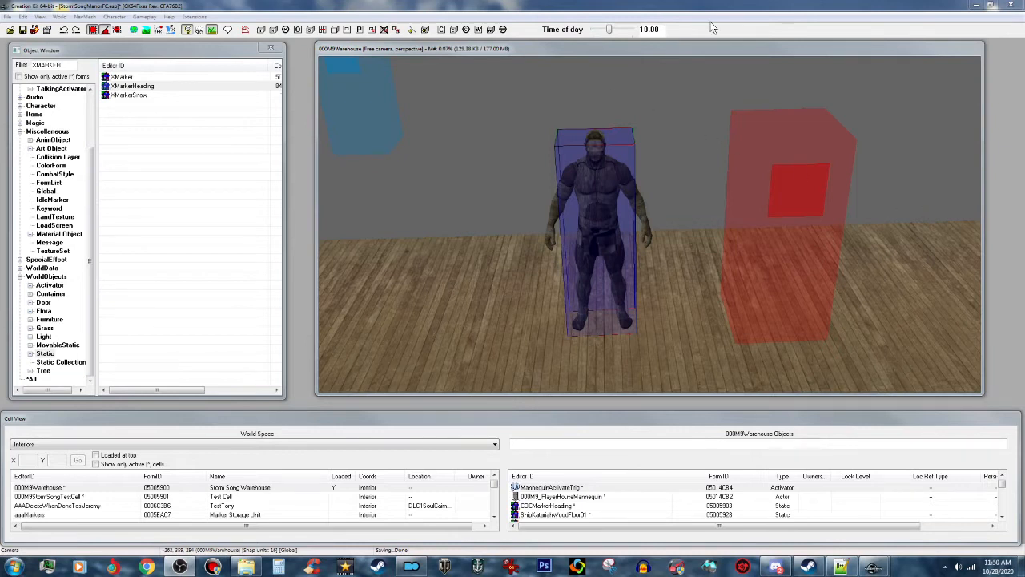
left_click(737, 51)
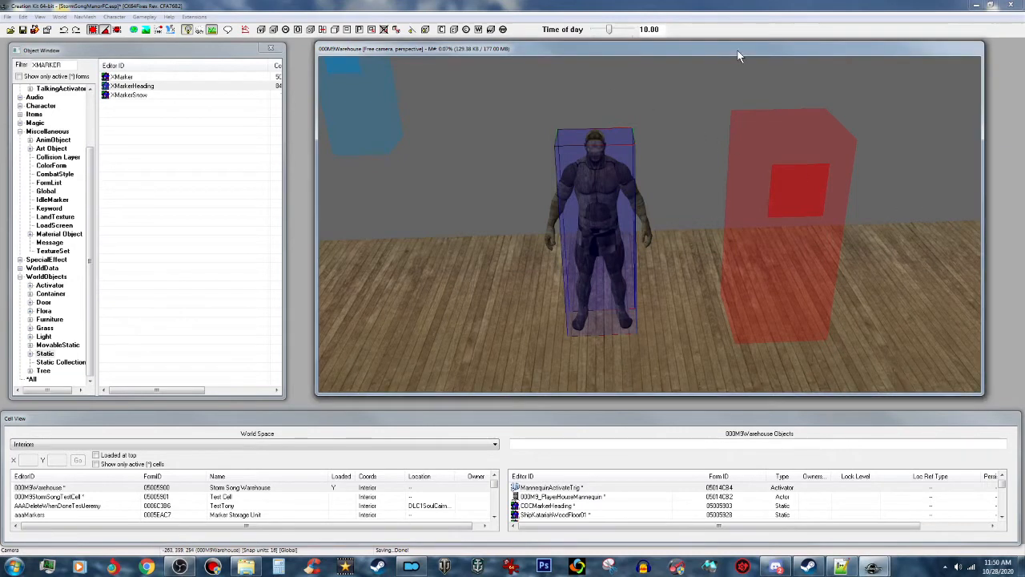
left_click(622, 146)
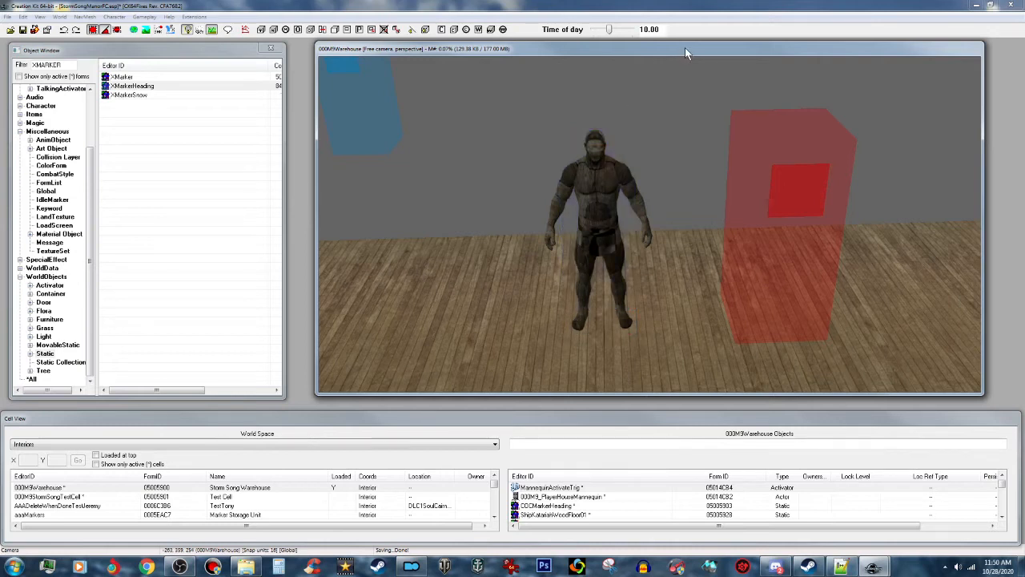
left_click(599, 193)
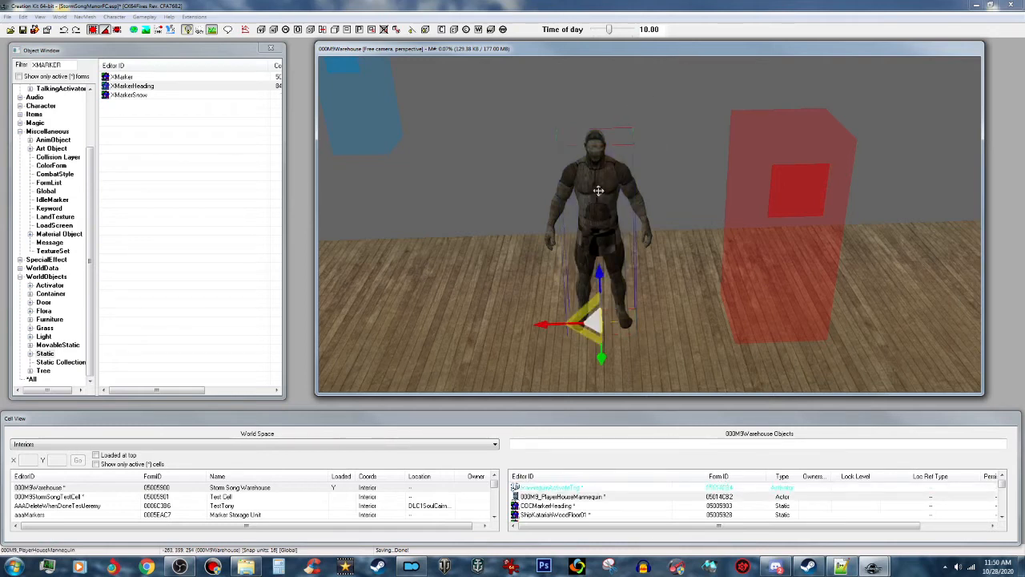
double_click(598, 190)
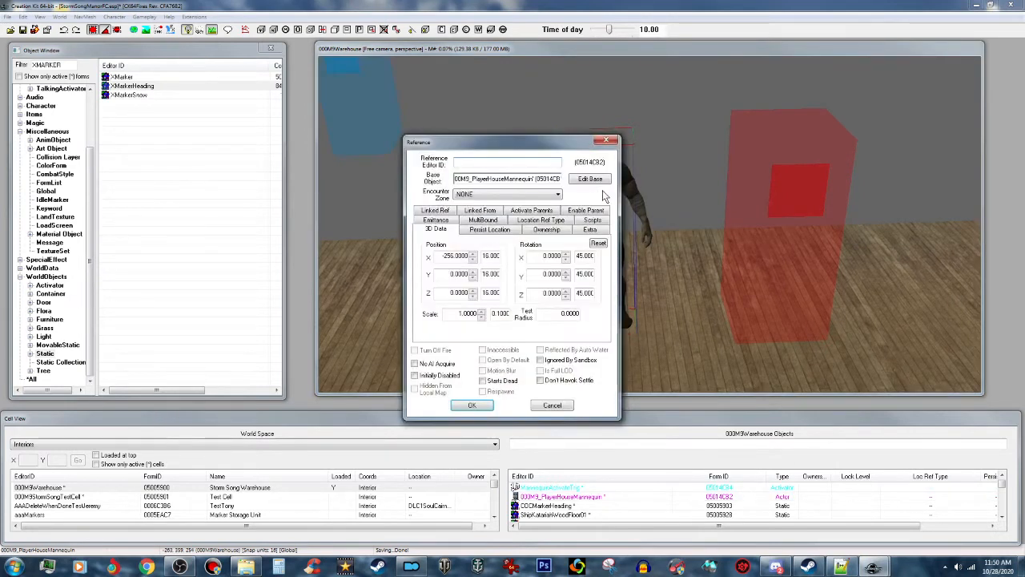
left_click_drag(540, 142, 486, 141)
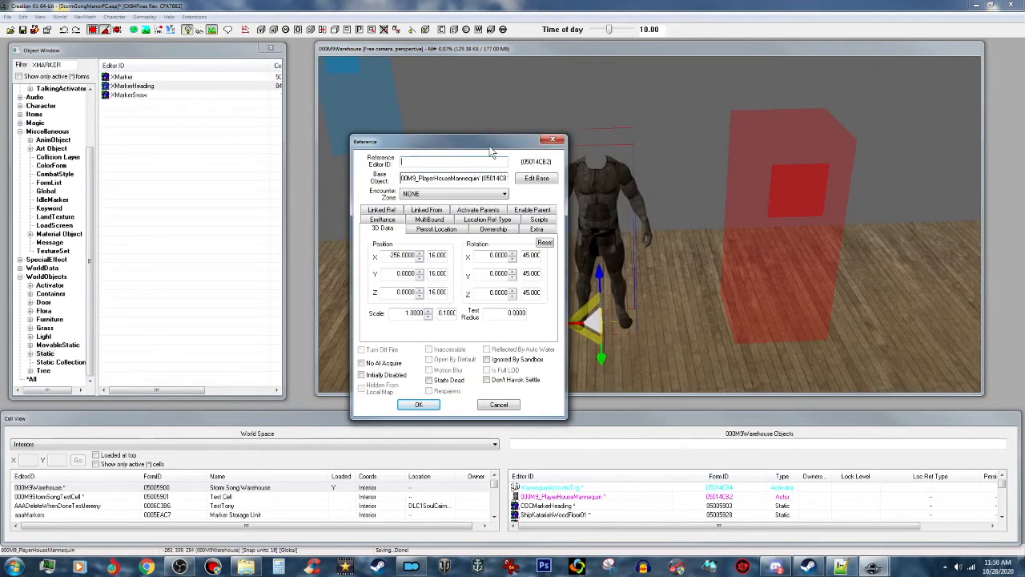
left_click(391, 211)
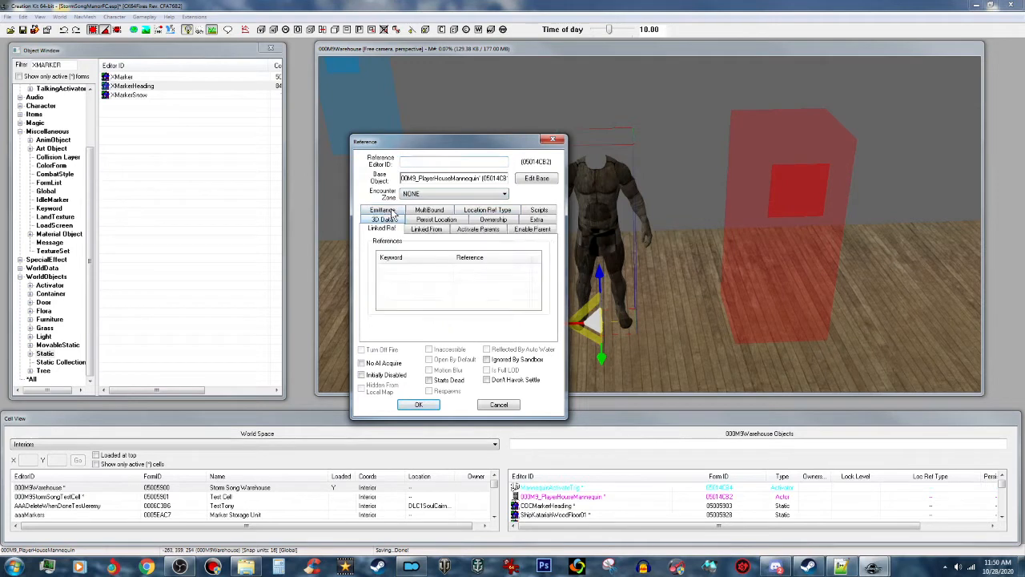
double_click(461, 281)
left_click(462, 183)
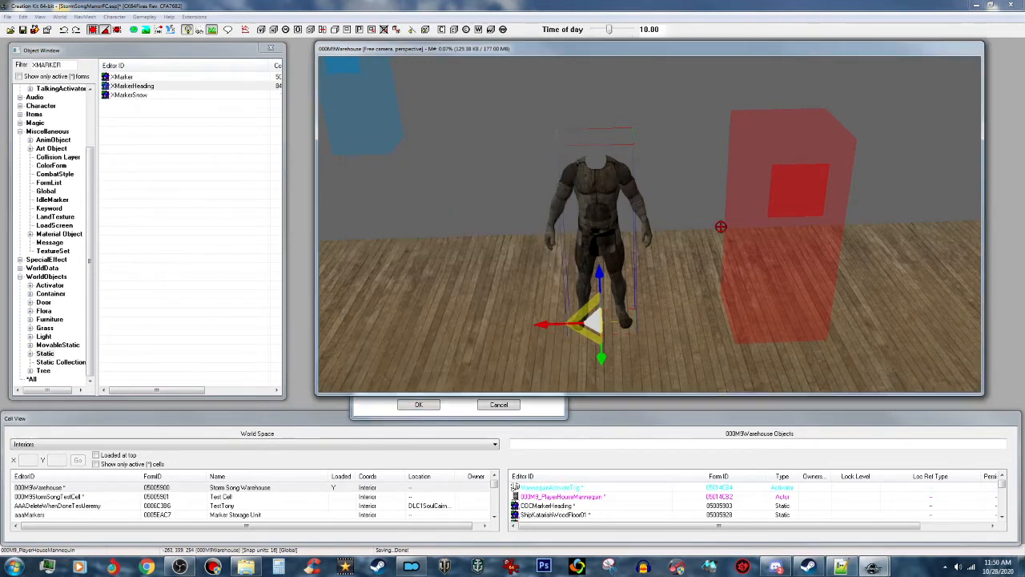
left_click(784, 233)
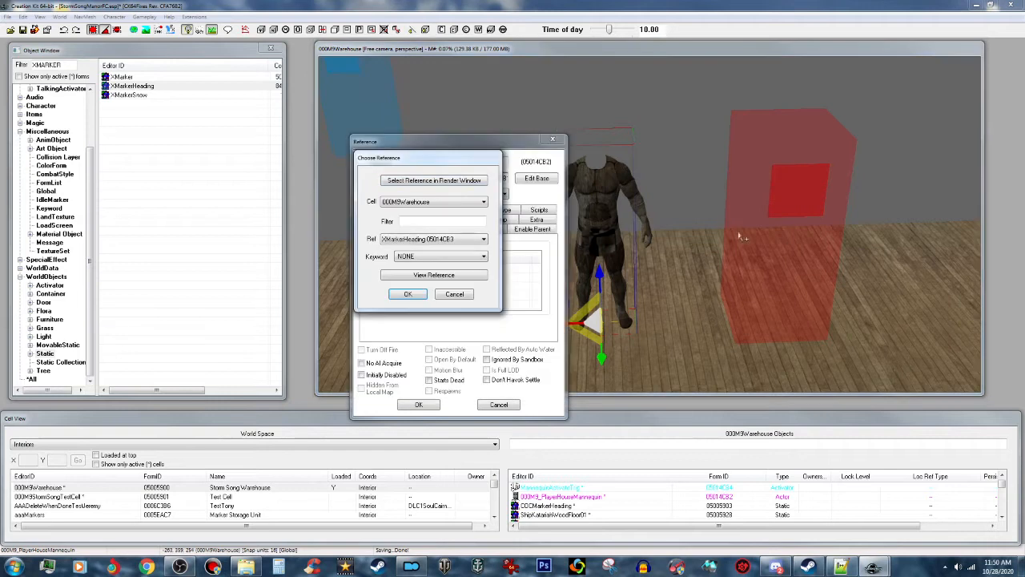
left_click(408, 295)
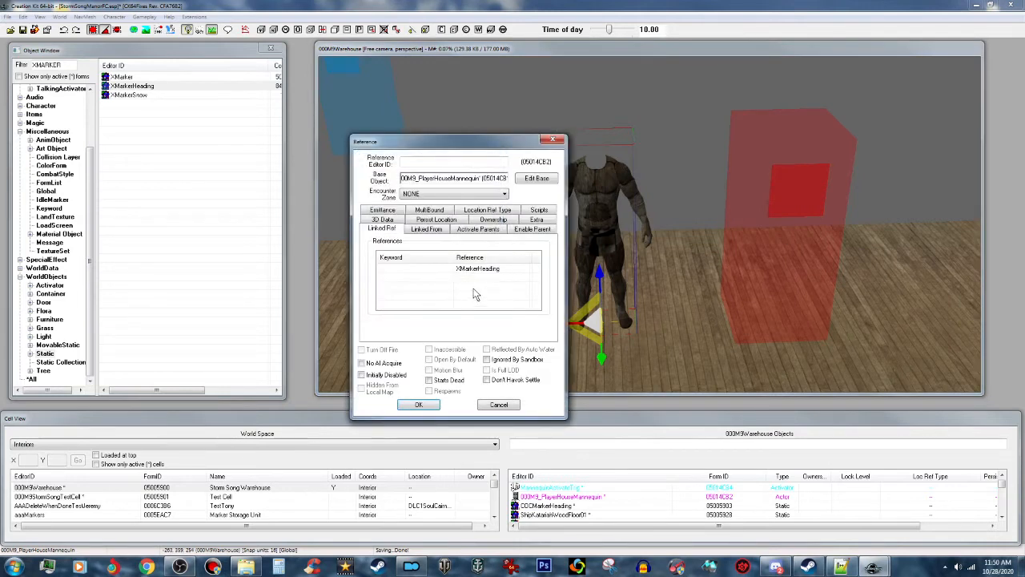
Set the mannequin to Parent Activate Only, unhide the trigger box, and add MannequinActivateTrig as its activate parent with a delay of 0
left_click(477, 229)
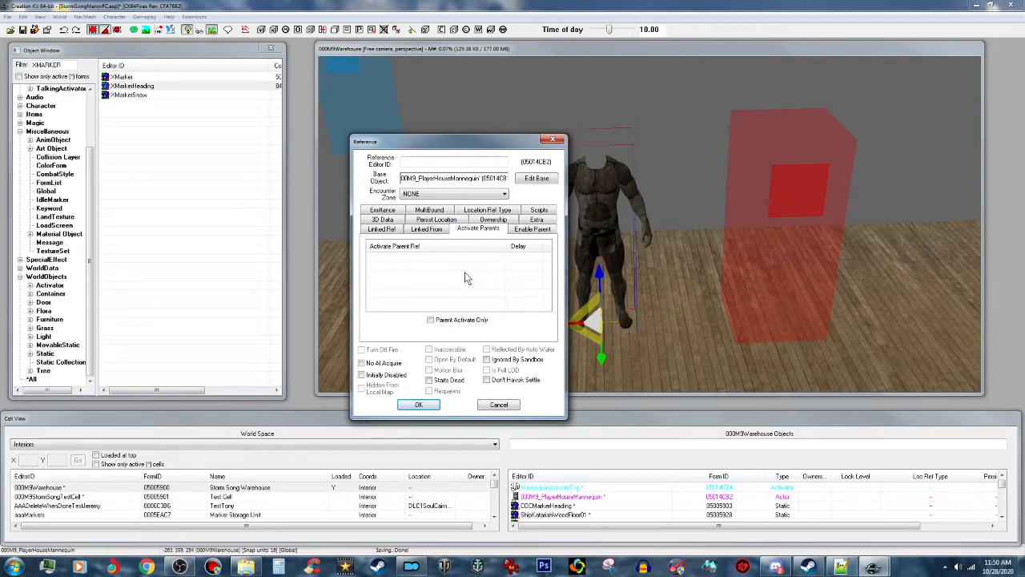
left_click(431, 320)
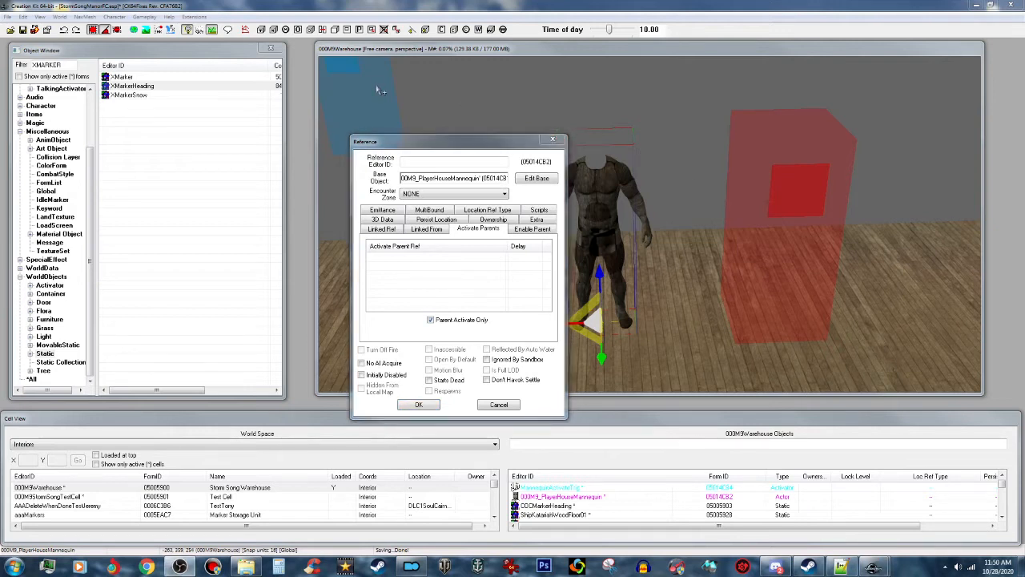
left_click_drag(481, 146, 221, 120)
left_click(552, 60)
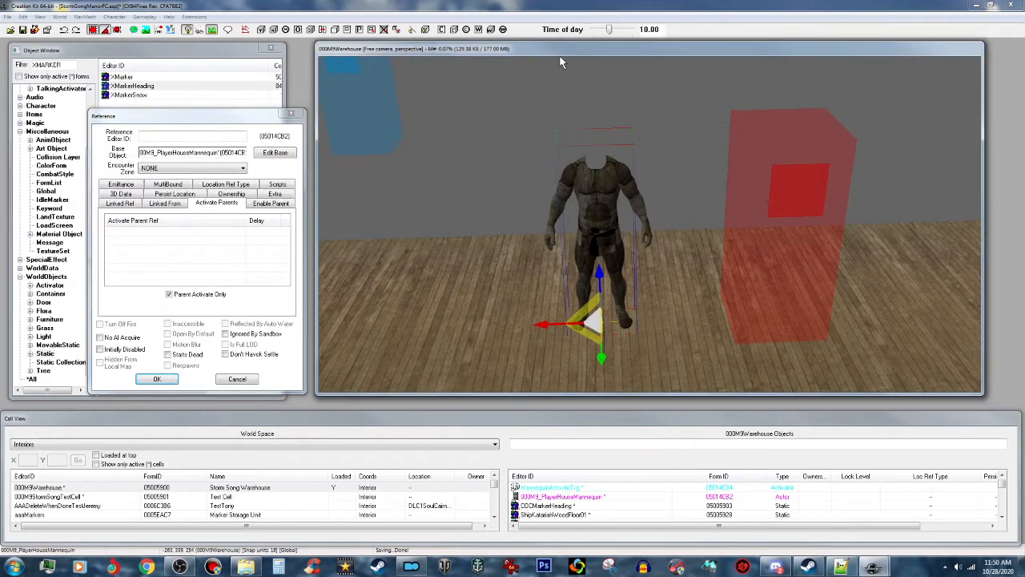
key("e")
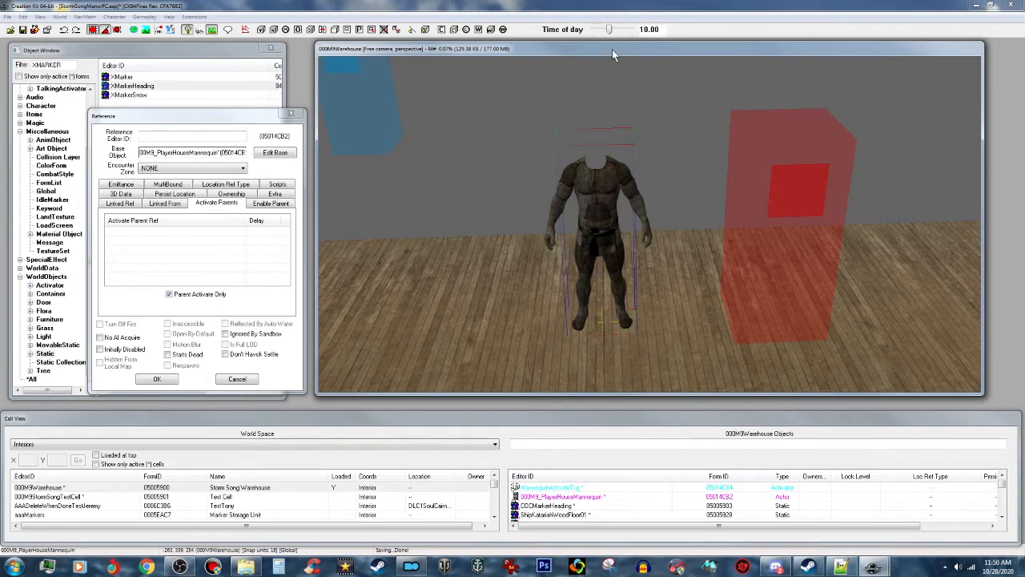
double_click(184, 243)
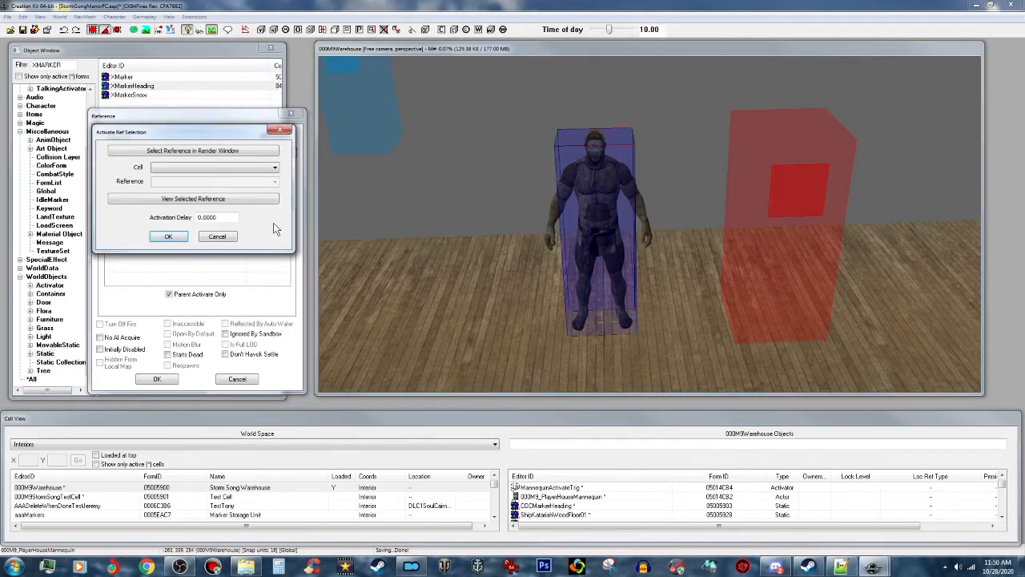
left_click(235, 149)
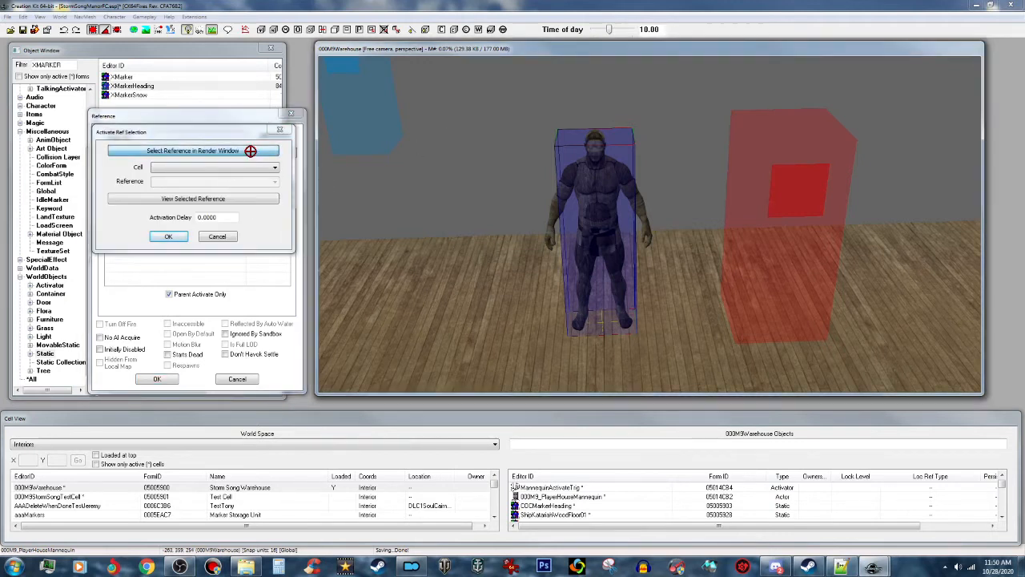
left_click(574, 243)
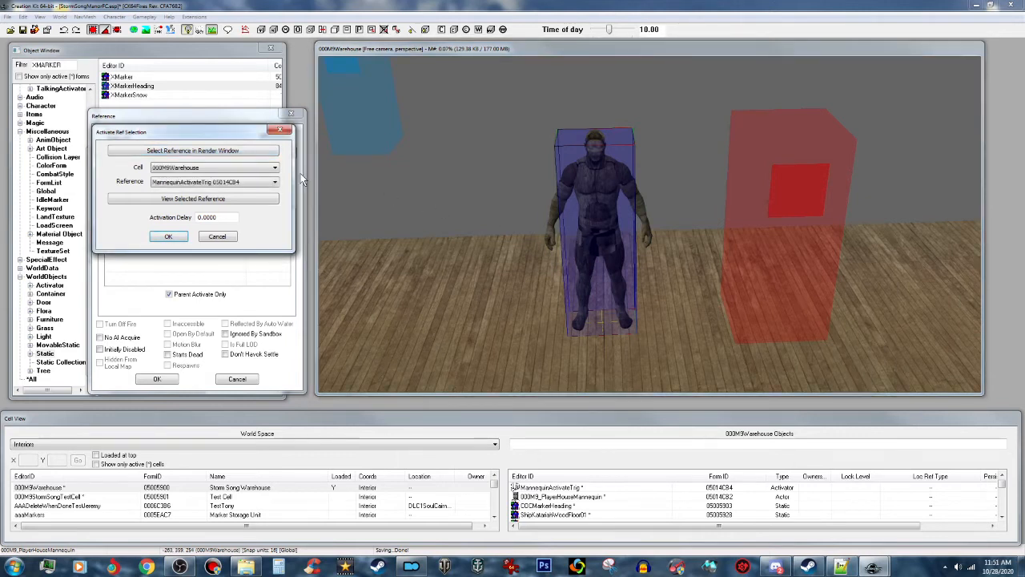
left_click(166, 236)
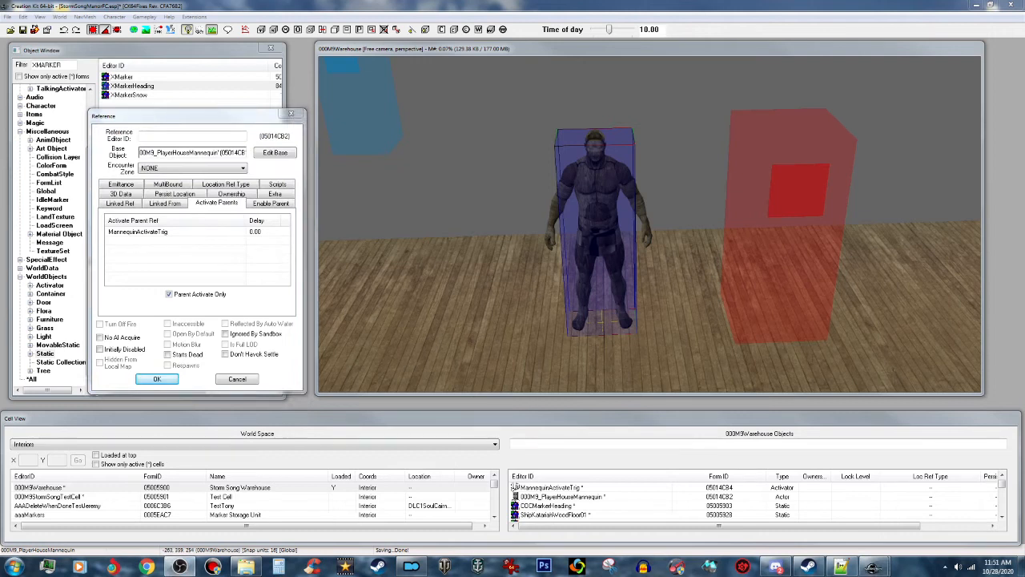
left_click(165, 381)
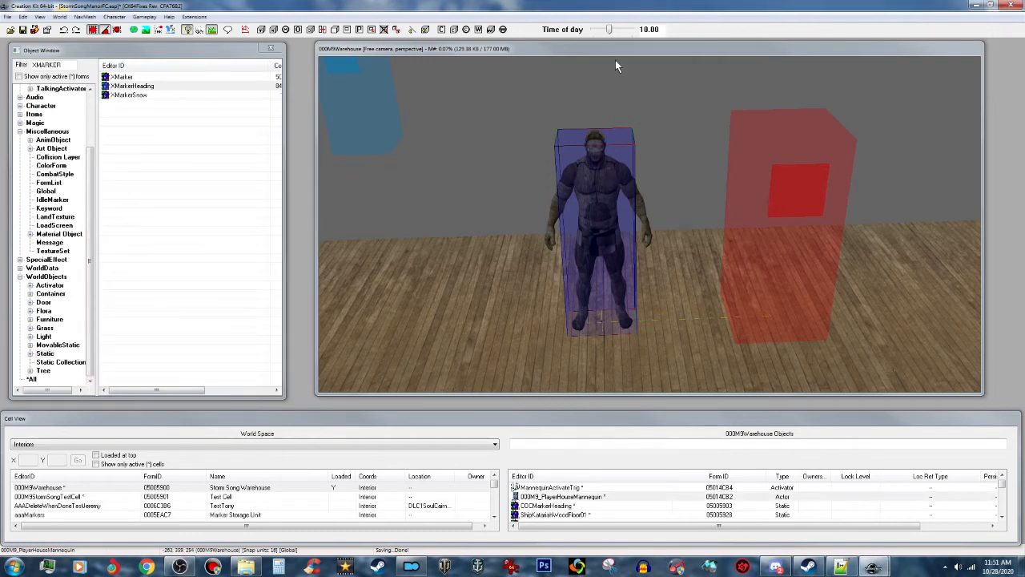
Add the mannequin as a linked reference on the XMarkerHeading beside it, with keyword NONE
left_click(563, 147)
double_click(767, 208)
left_click_drag(554, 142, 282, 142)
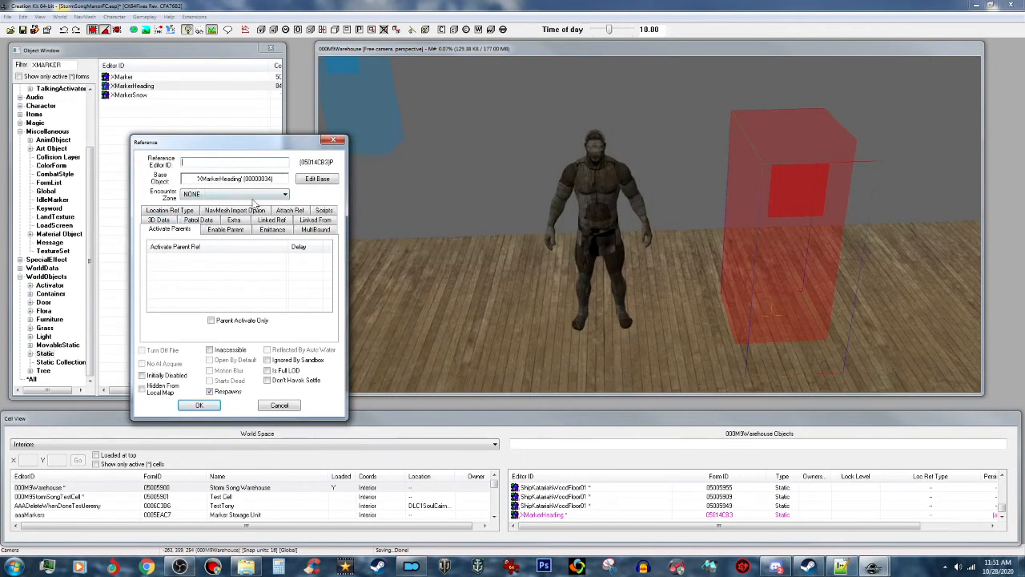
left_click(260, 221)
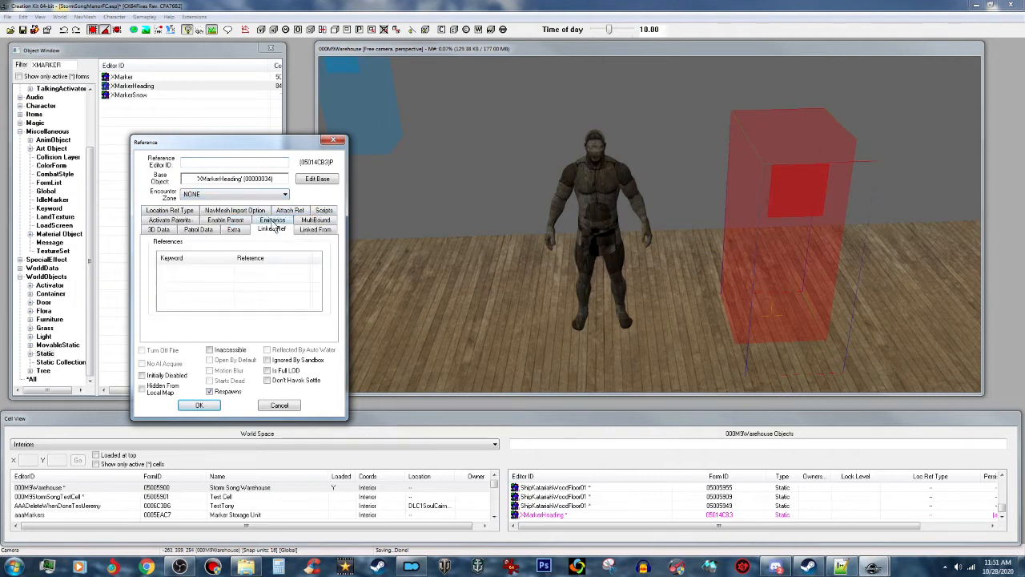
double_click(263, 284)
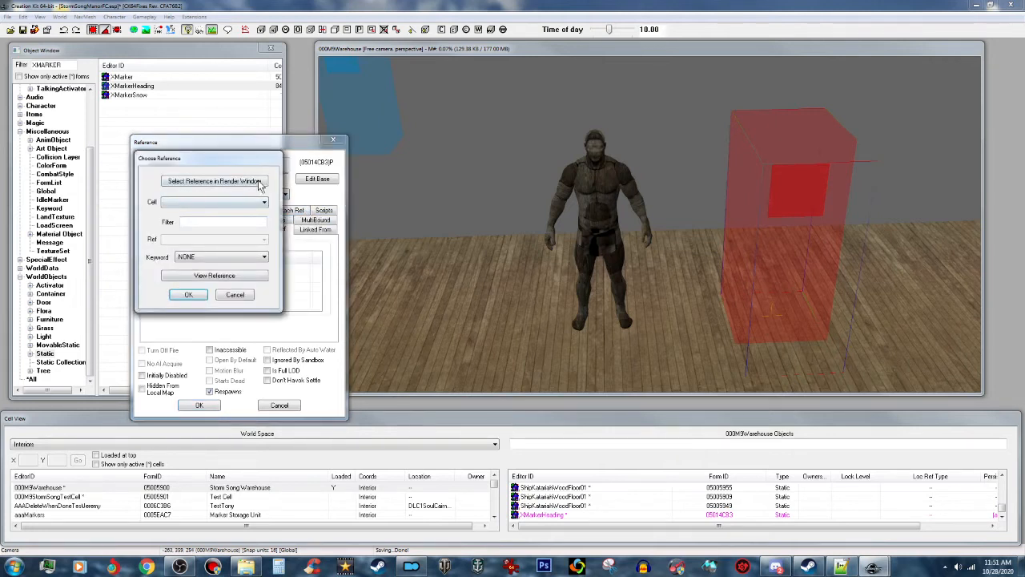
left_click(210, 181)
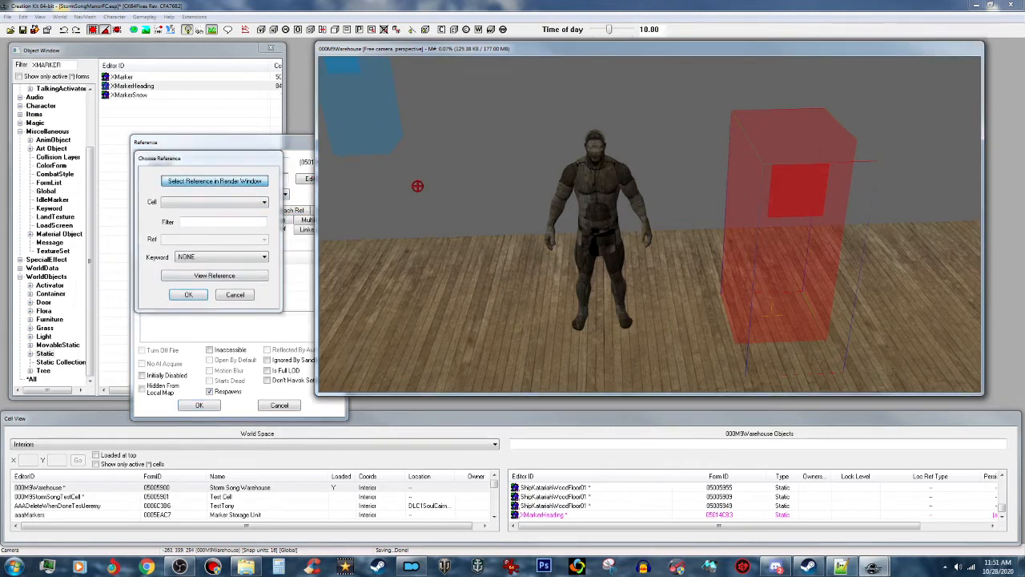
left_click(596, 181)
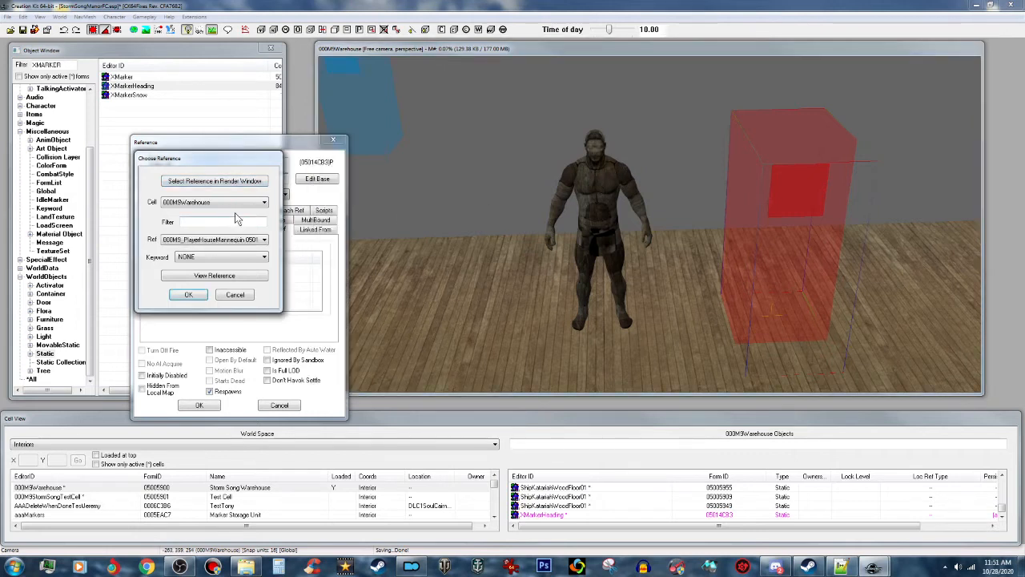
left_click(191, 295)
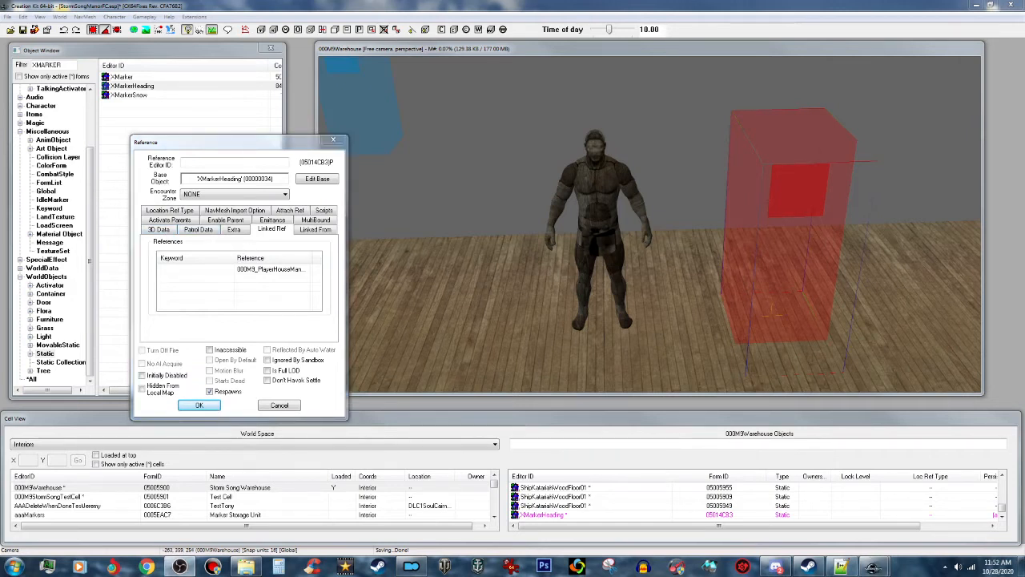
left_click(200, 406)
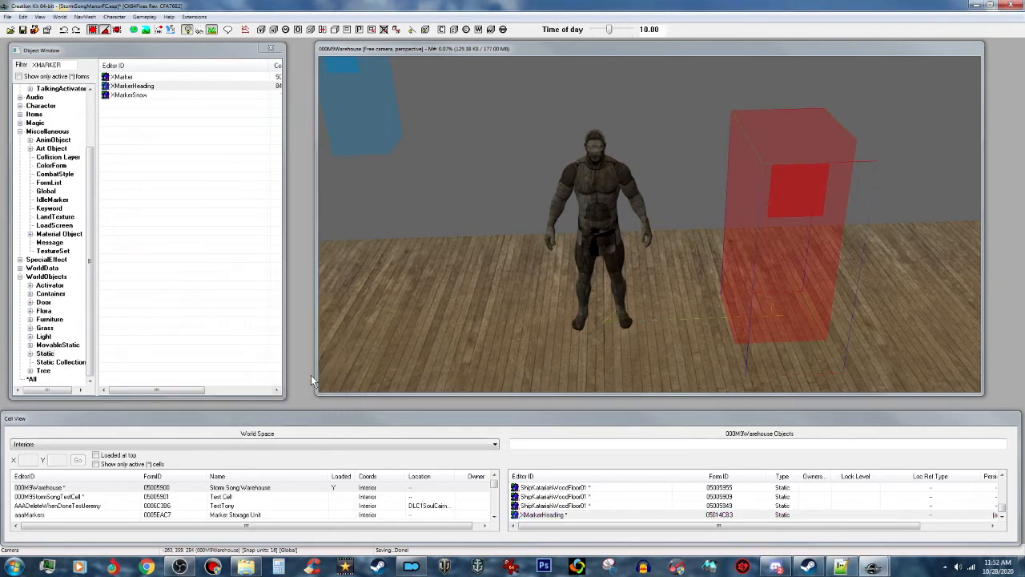
Set the mannequin's Reference Editor ID to Mann001
left_click(590, 201)
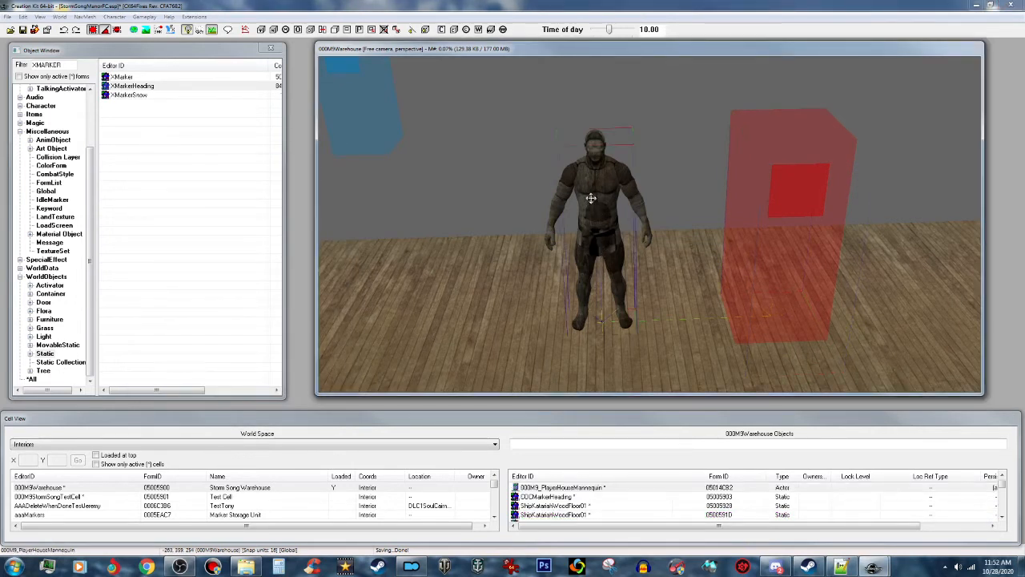
double_click(591, 198)
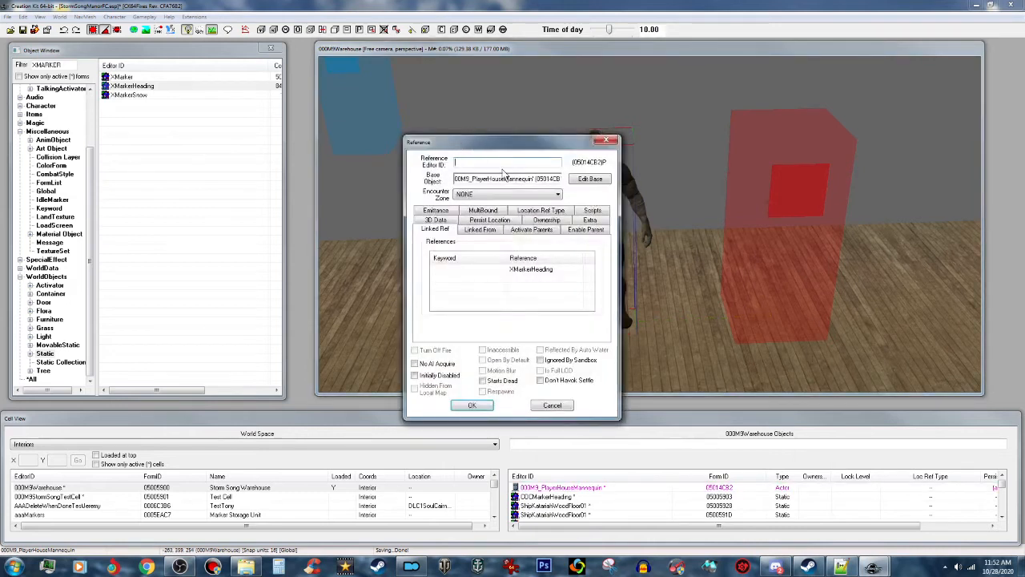
left_click(503, 162)
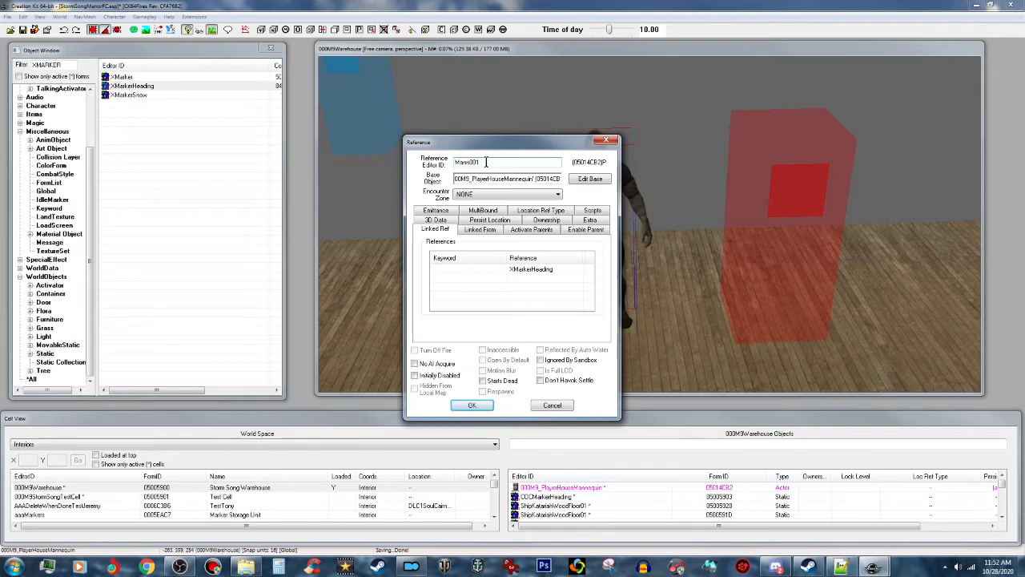
left_click(472, 405)
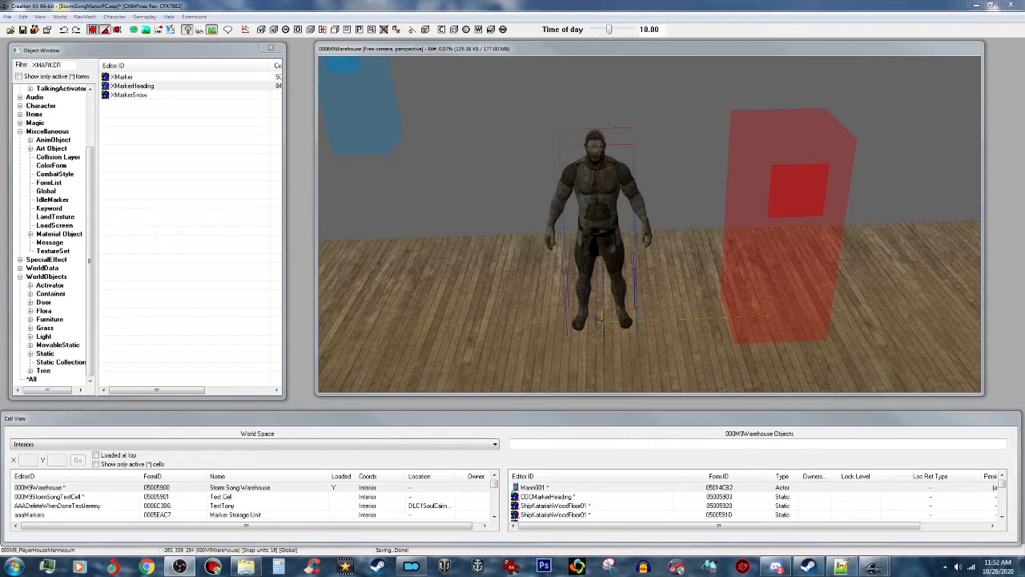
Check the links between the mannequin and the XMarkerHeading, and move the marker along the X axis onto the mannequin
left_click(764, 242)
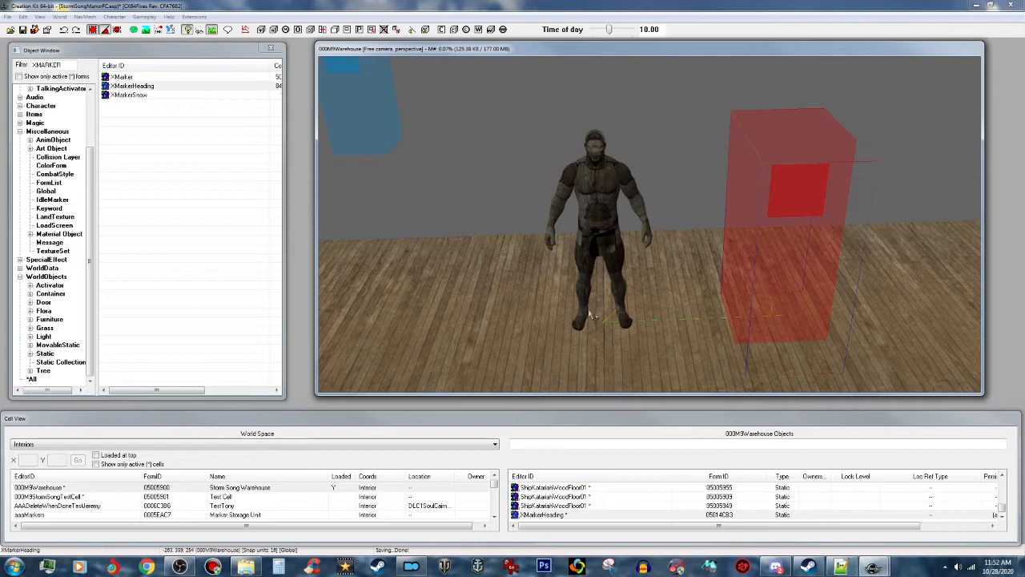
left_click(606, 200)
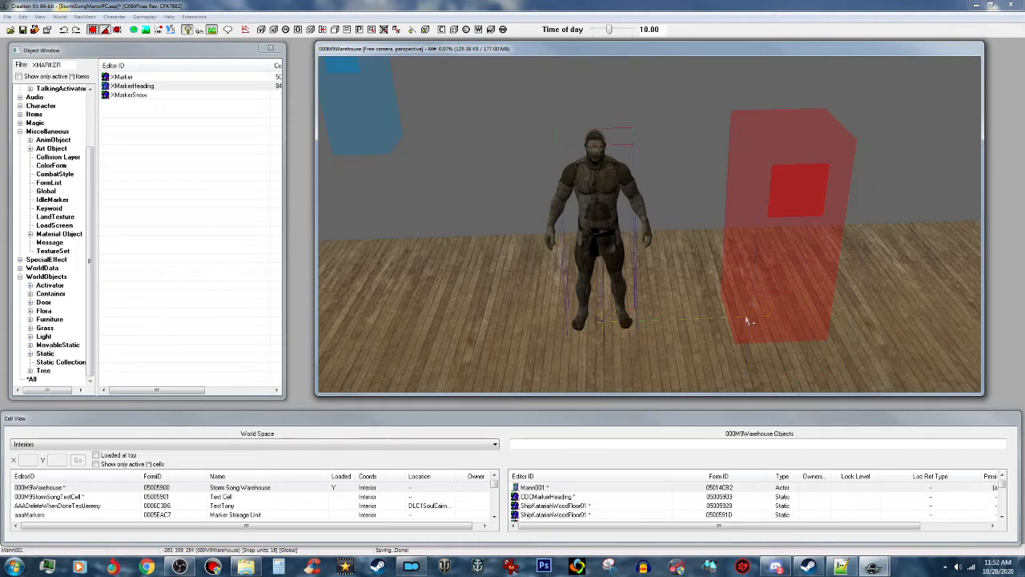
left_click(774, 246)
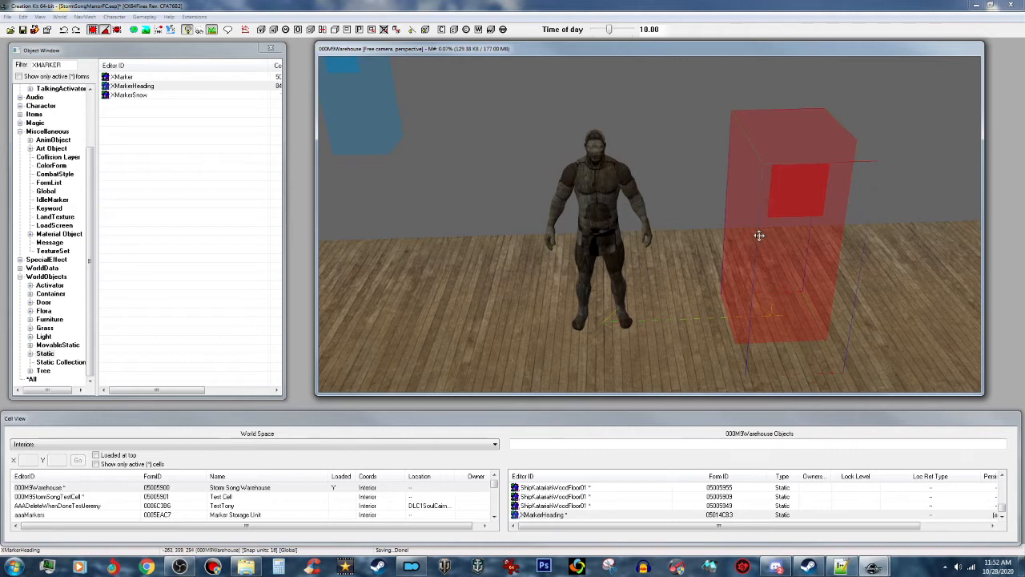
middle_click_drag(764, 233, 755, 248, "shift")
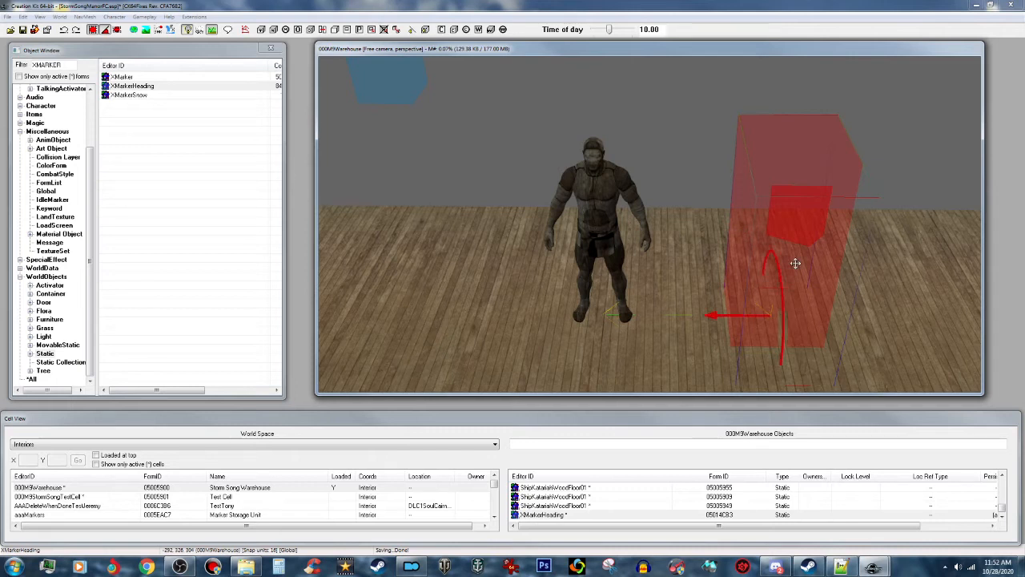
left_click_drag(795, 263, 591, 263)
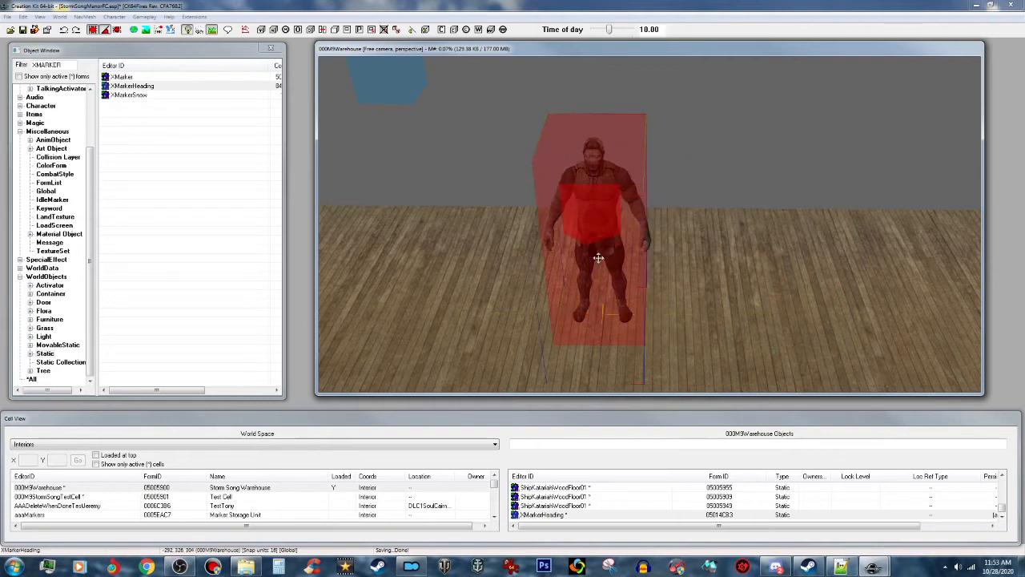
mouse_move(598, 258)
middle_mouse_down("shift")
mouse_move(640, 240)
mouse_move(620, 241)
middle_mouse_up("shift")
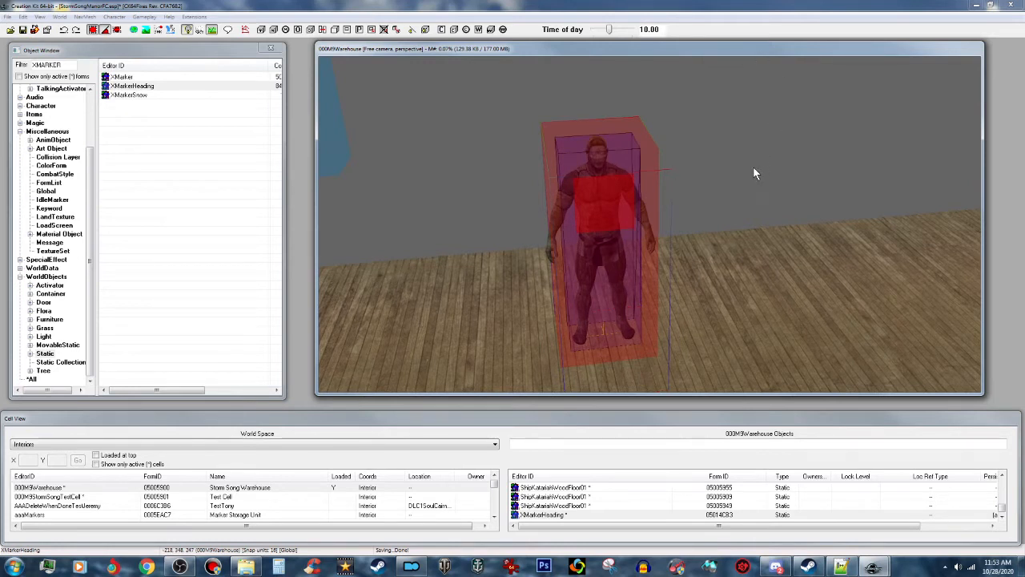
scroll(718, 260, "down", 2)
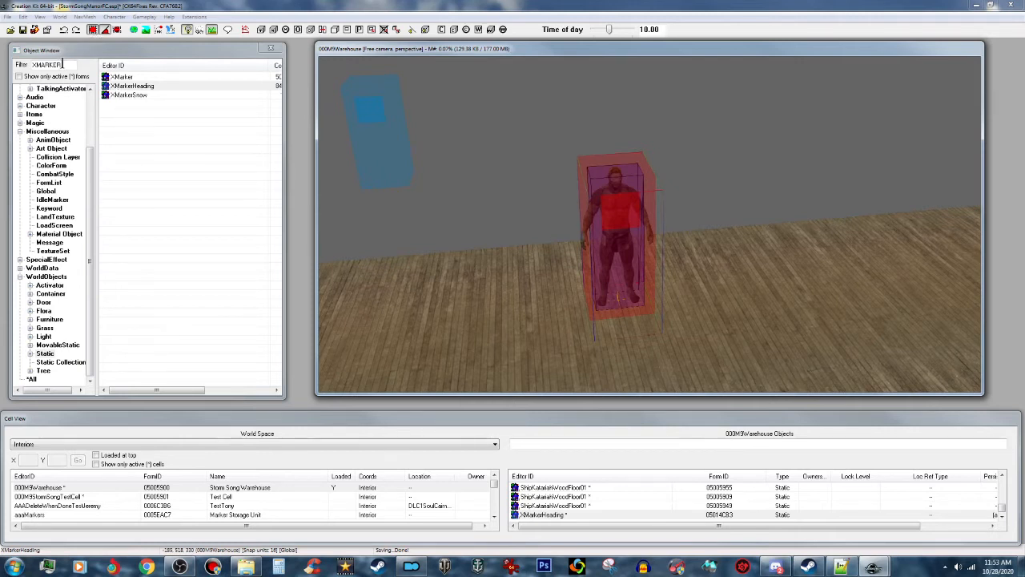
Filter the static objects by "mann", preview BYOHBYOHMannequinBase01, and open its properties clear of the mannequin
left_click_drag(65, 66, 23, 65)
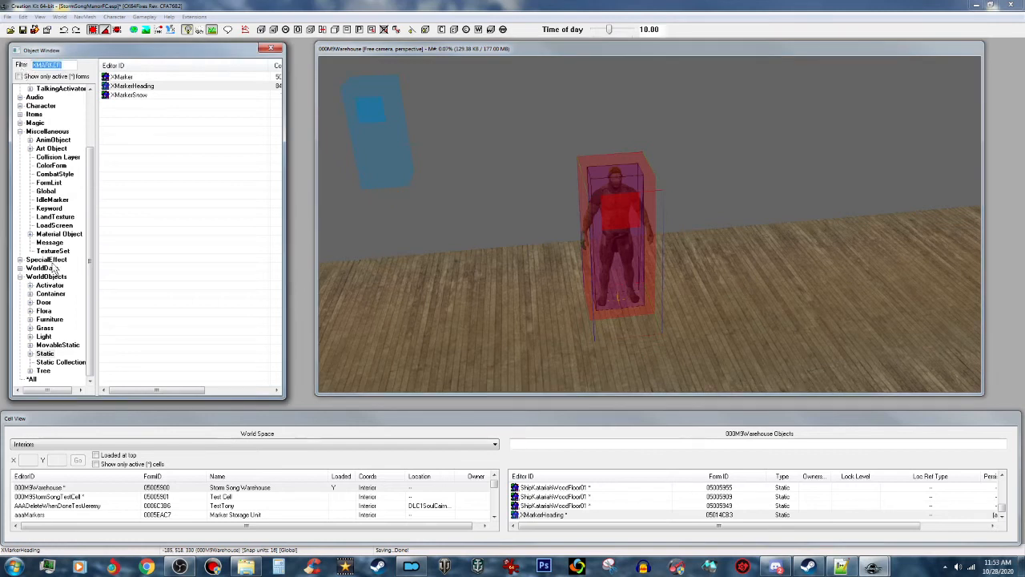
type("mann")
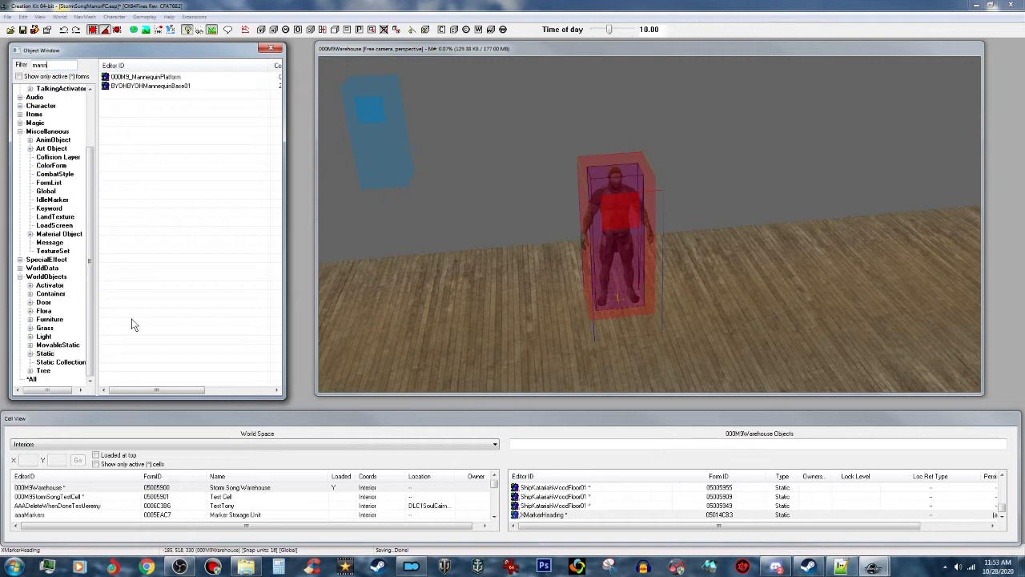
left_click(174, 87)
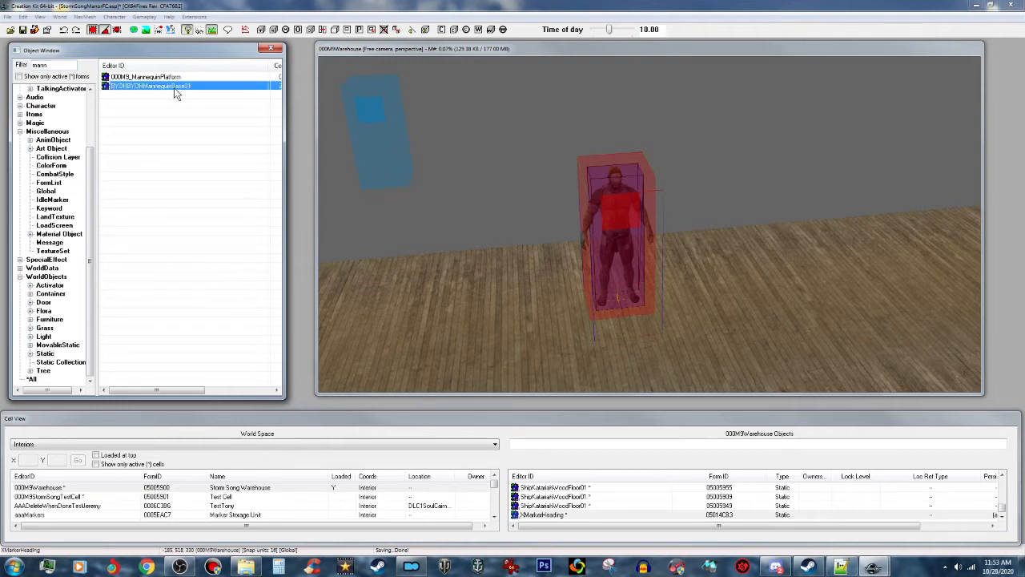
right_click(214, 90)
left_click(243, 140)
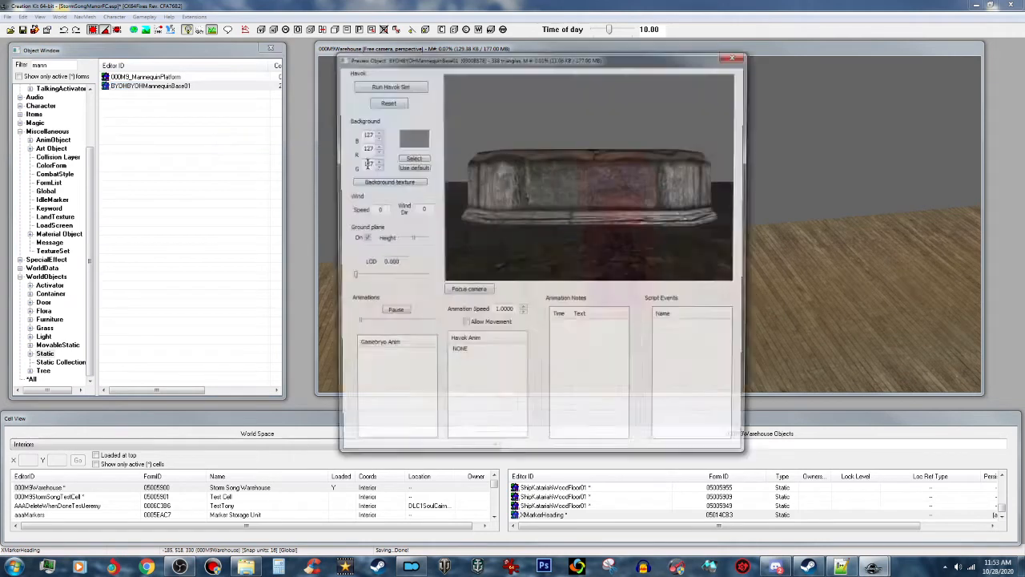
left_click_drag(558, 170, 560, 238)
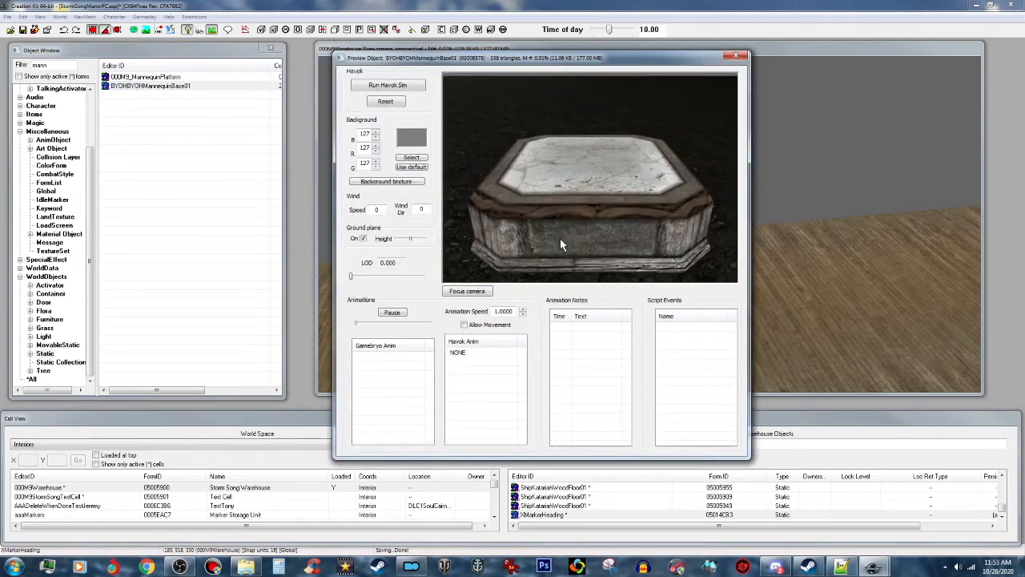
left_click(744, 58)
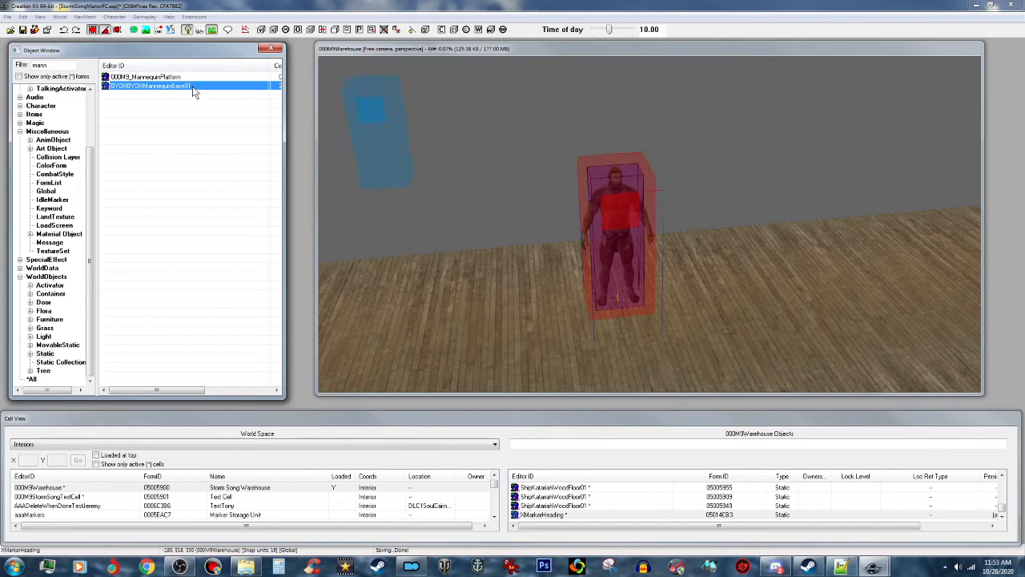
double_click(192, 85)
left_click_drag(531, 164, 908, 236)
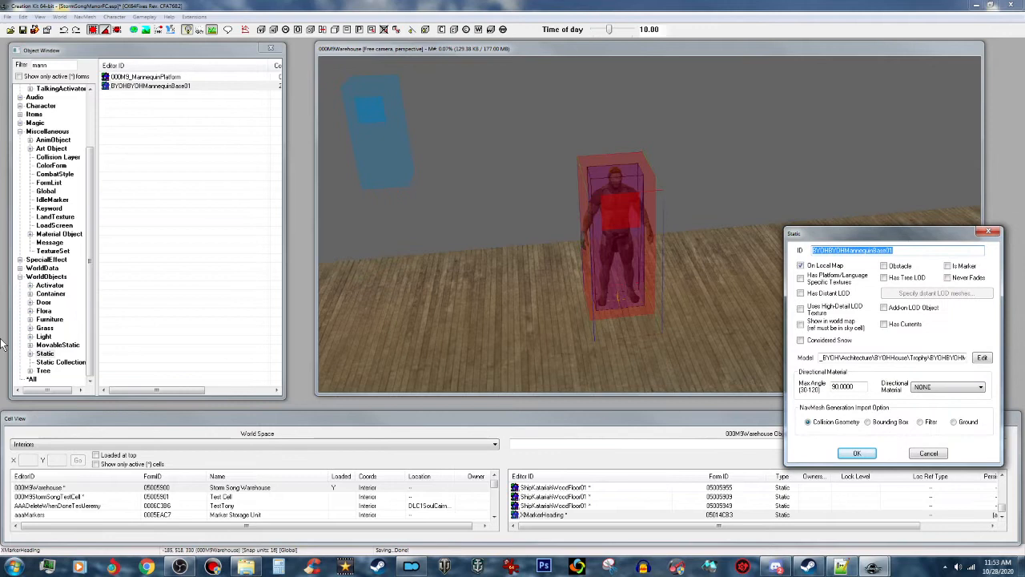
Open the BarrelEmpty01 container from the unfiltered container list and turn off Respawns
left_click(56, 294)
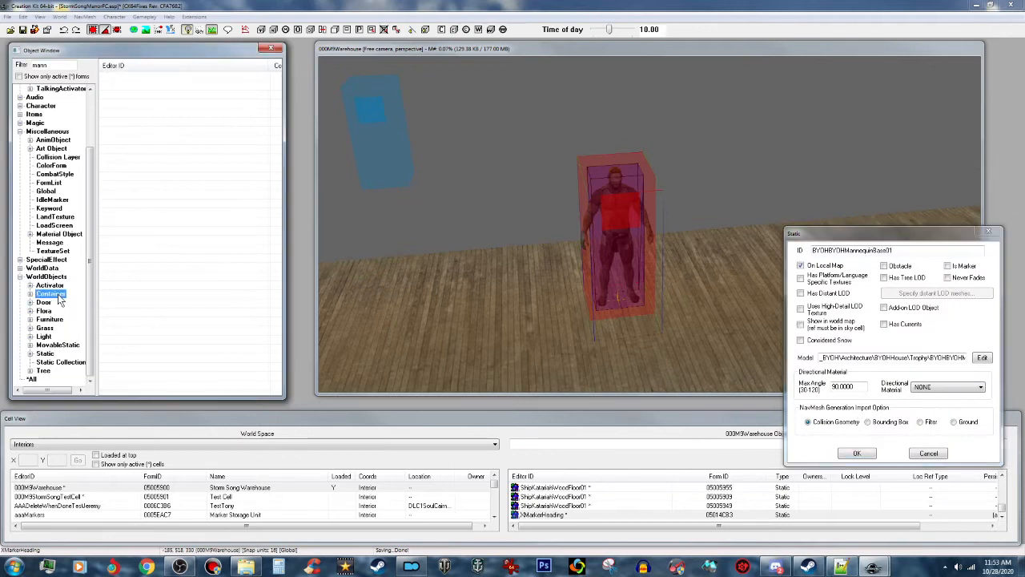
double_click(57, 65)
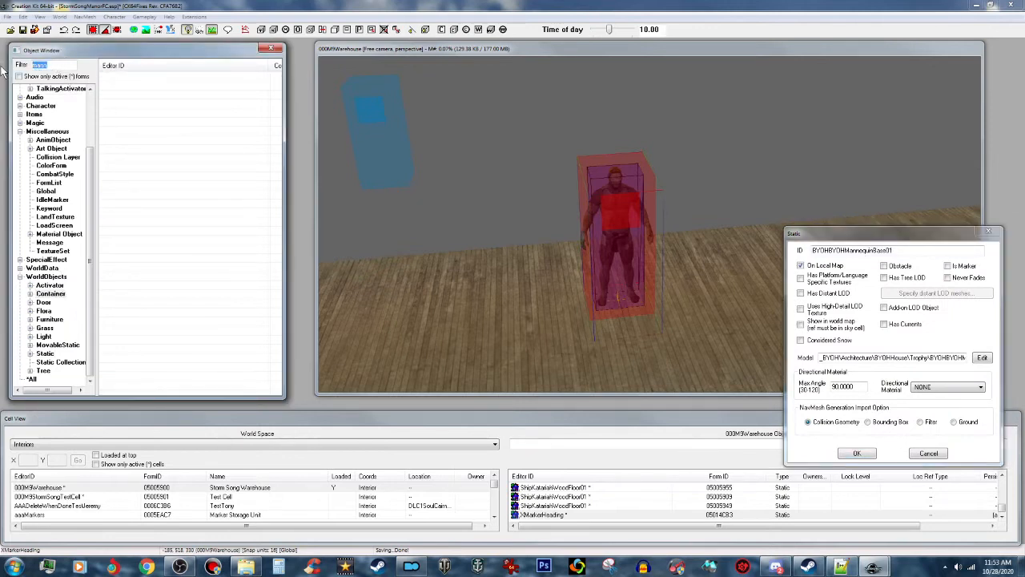
key("BackSpace")
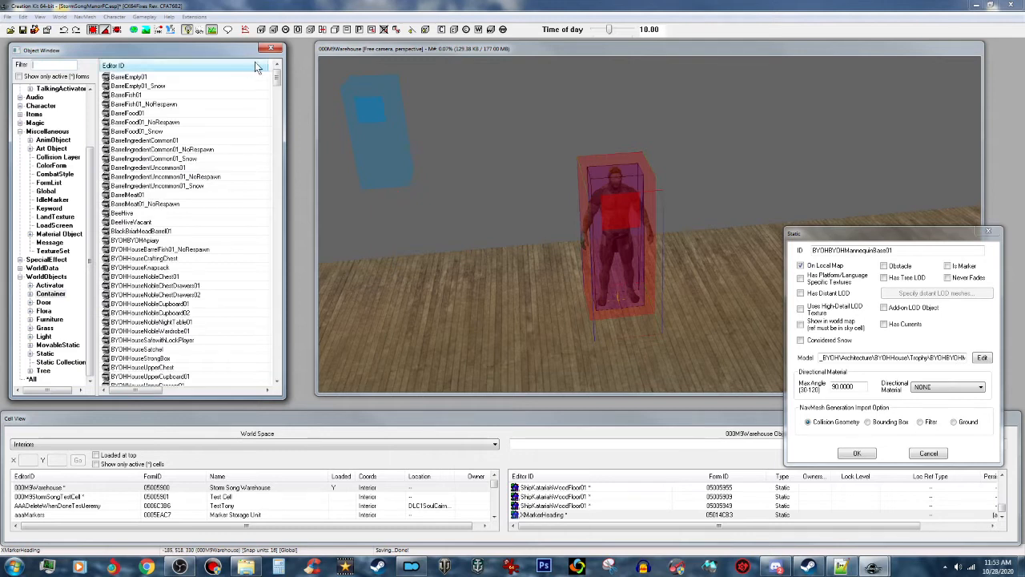
left_click(139, 78)
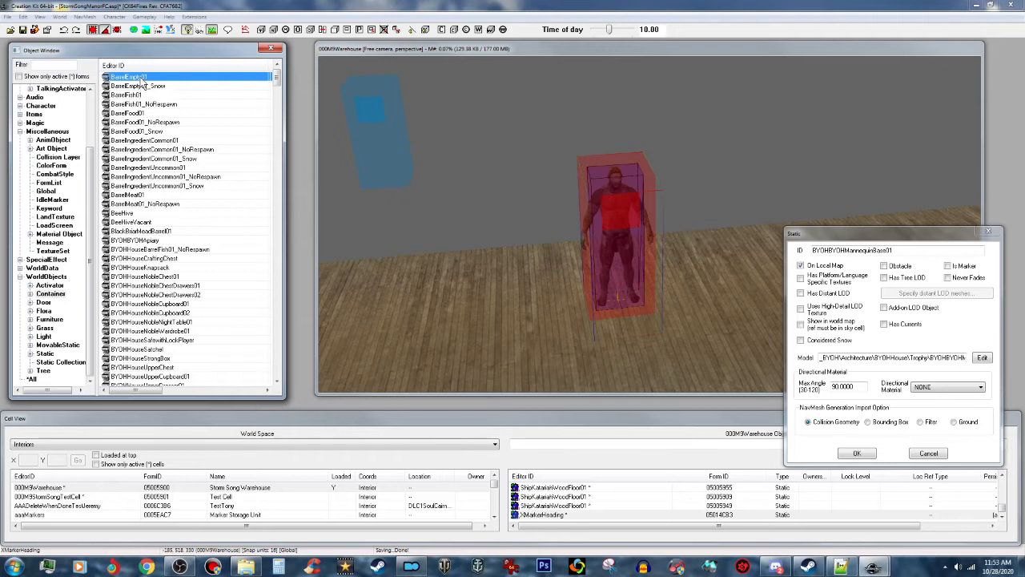
double_click(140, 80)
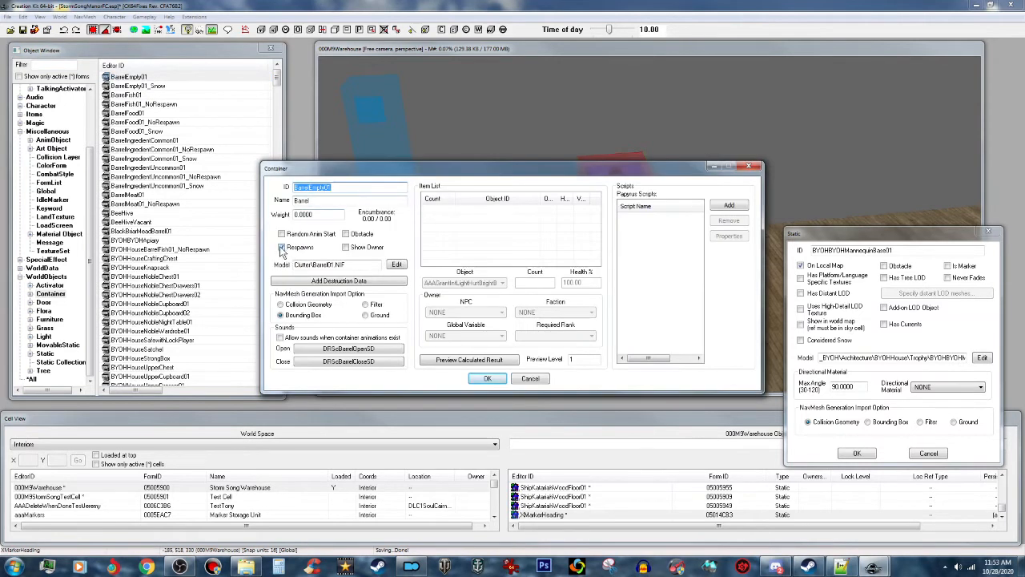
left_click(282, 248)
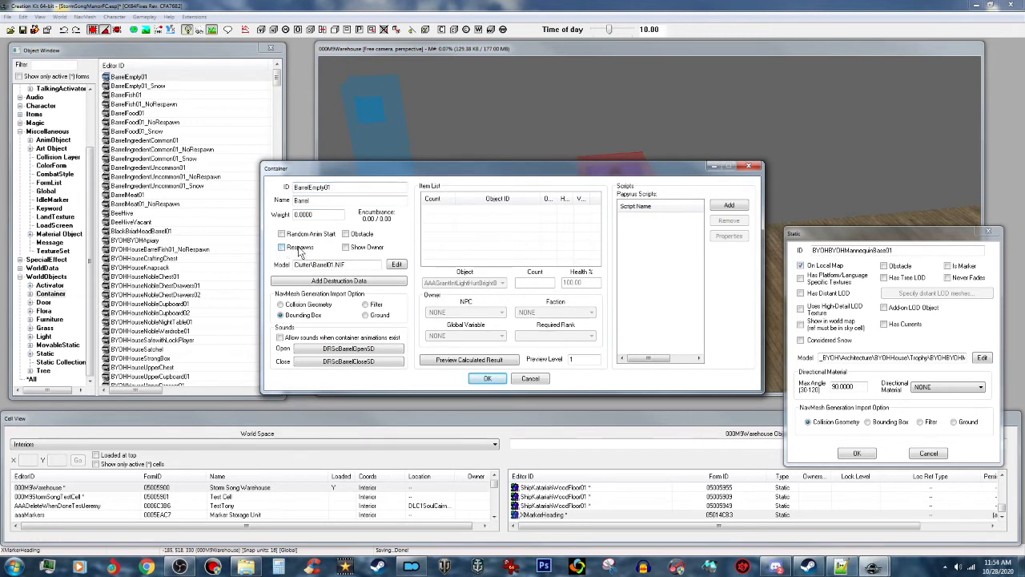
Set the container's ID to 000M9_MannequinBase and its name to "Mannequin Base (Safe Storage)"
double_click(351, 189)
type("000M")
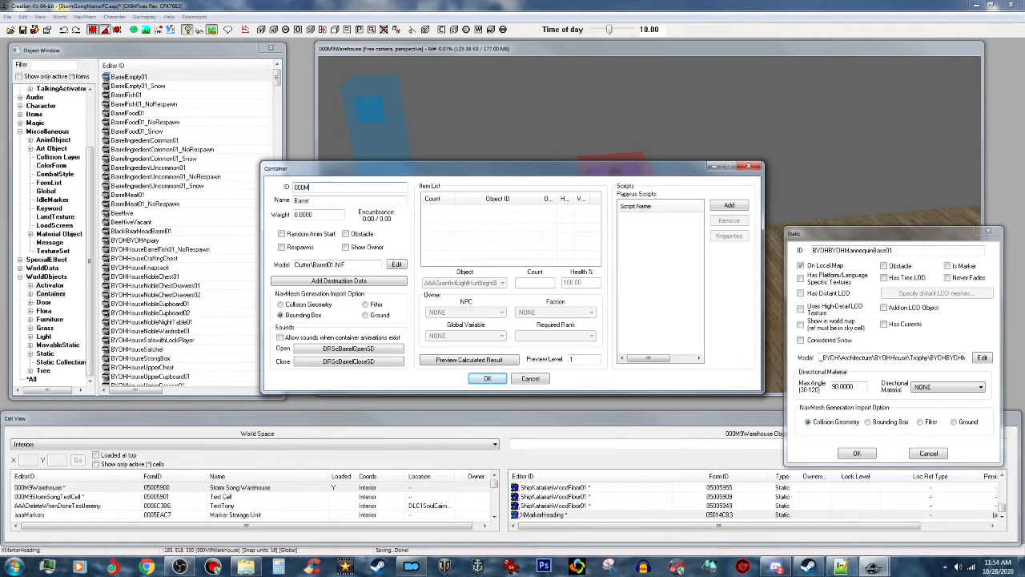
type("9_MannequinBase")
key("Tab")
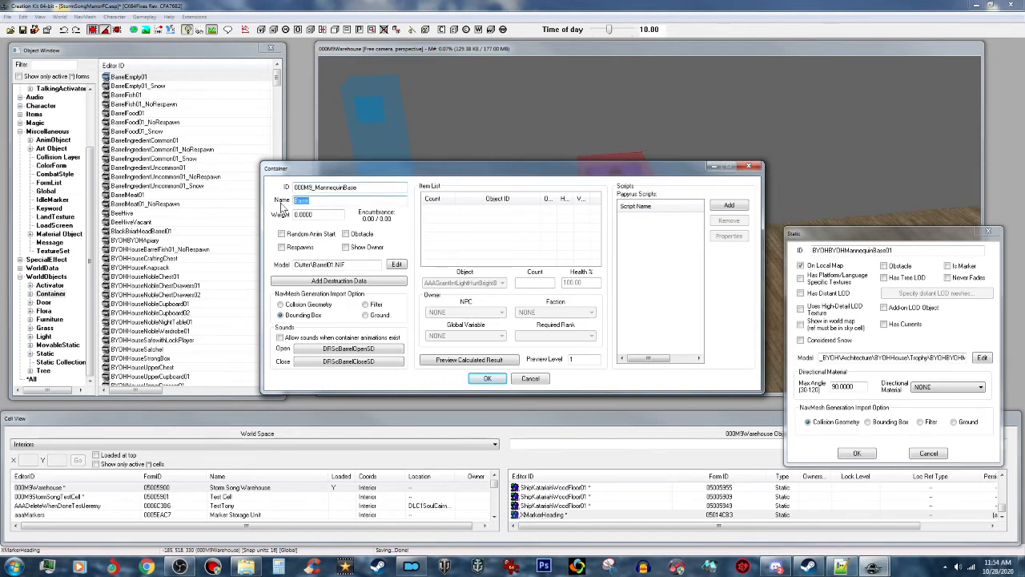
type("Mannequin Base (")
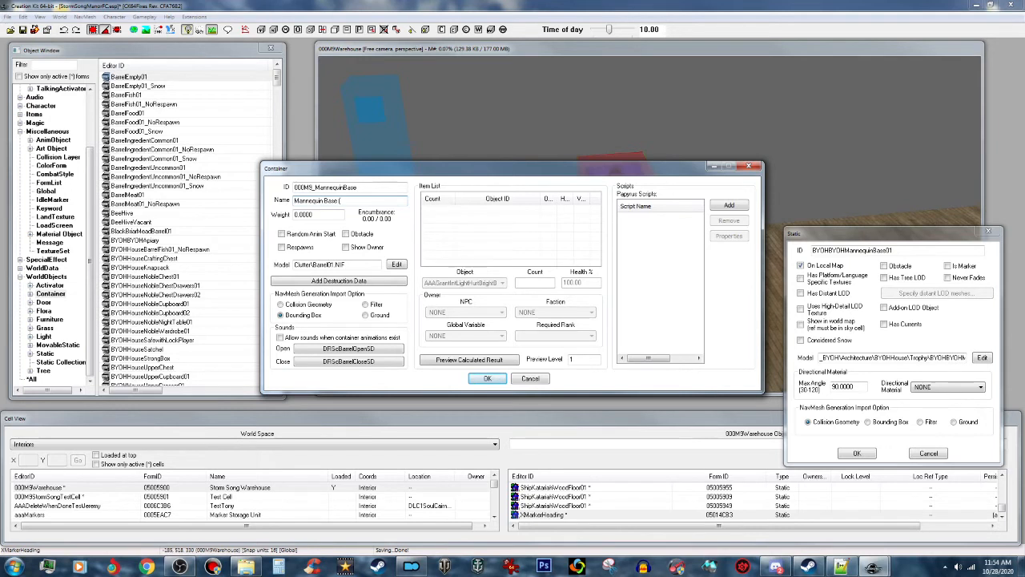
type("Safe Storage")
left_click(790, 360)
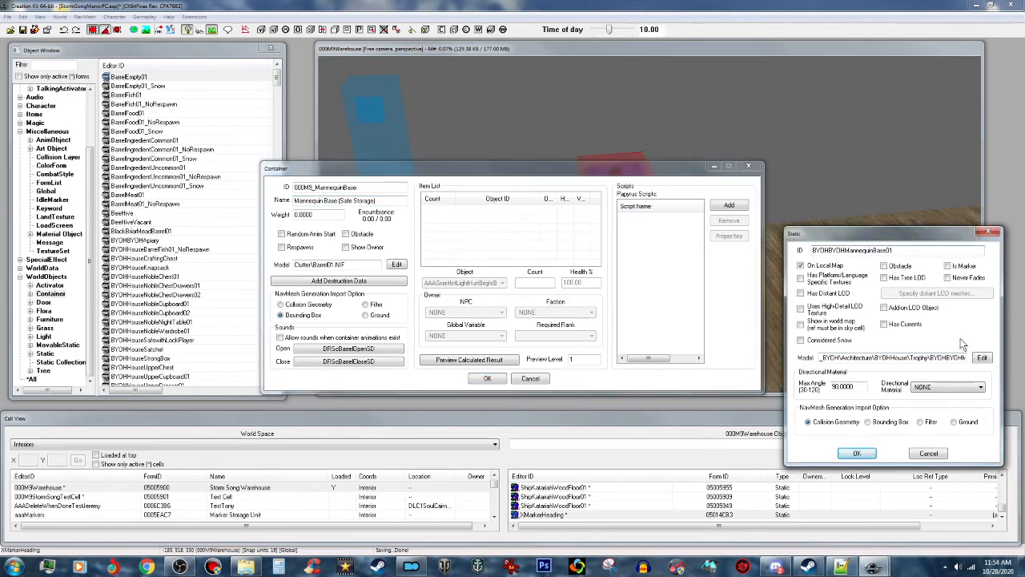
Copy the full model path from the BYOHBYOHMannequinBase01 static and close its properties
right_click(905, 358)
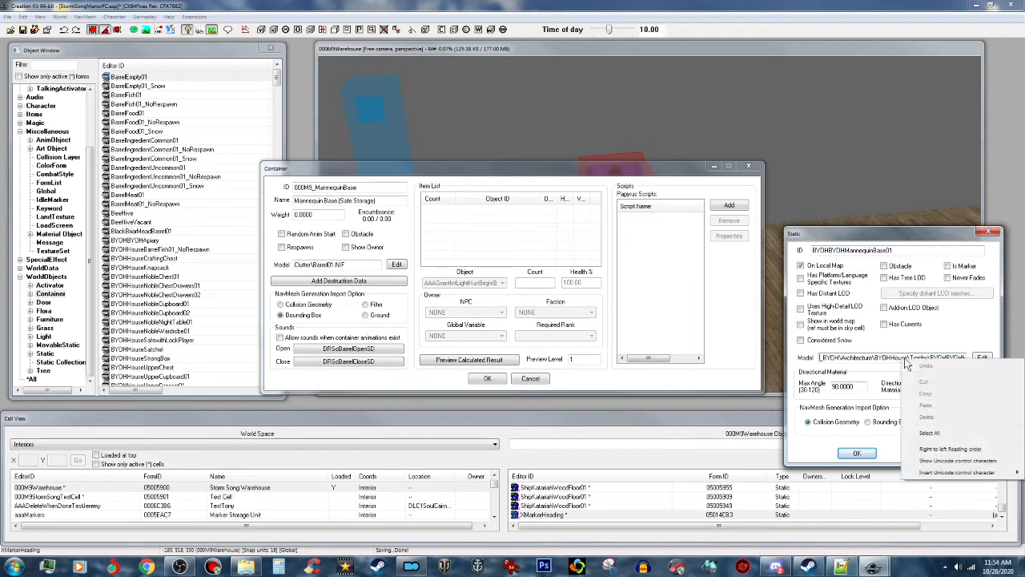
left_click(929, 433)
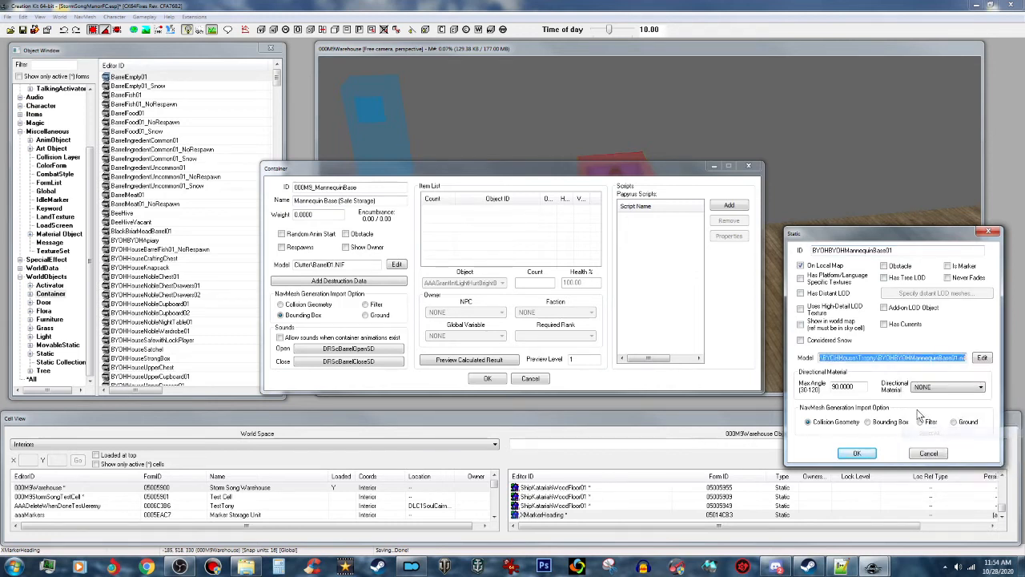
right_click(911, 361)
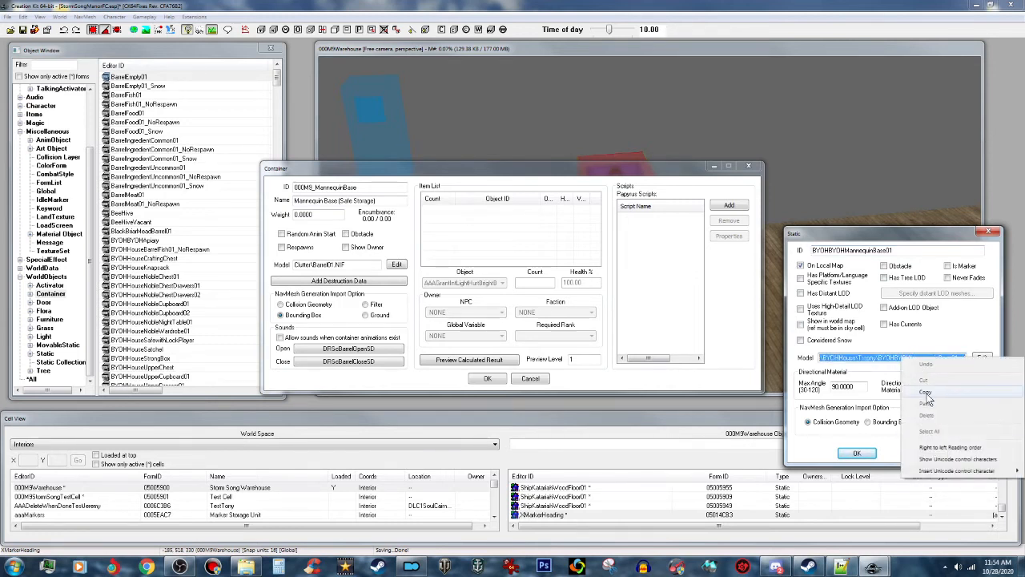
left_click(925, 392)
left_click(857, 453)
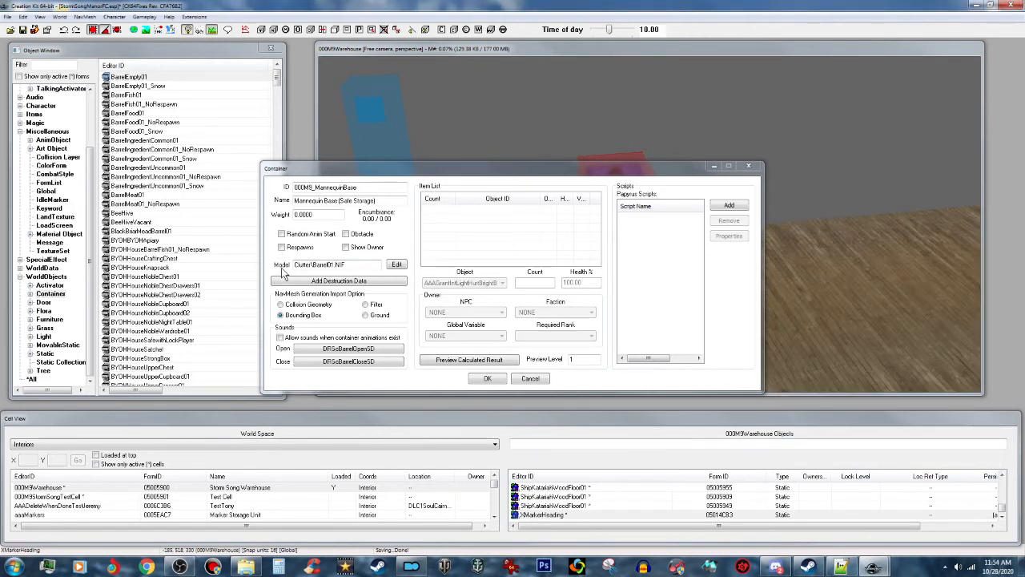
Replace the container's model with the copied BYOHBYOHMannequinBase01.nif path and save the container as a new form
left_click(397, 265)
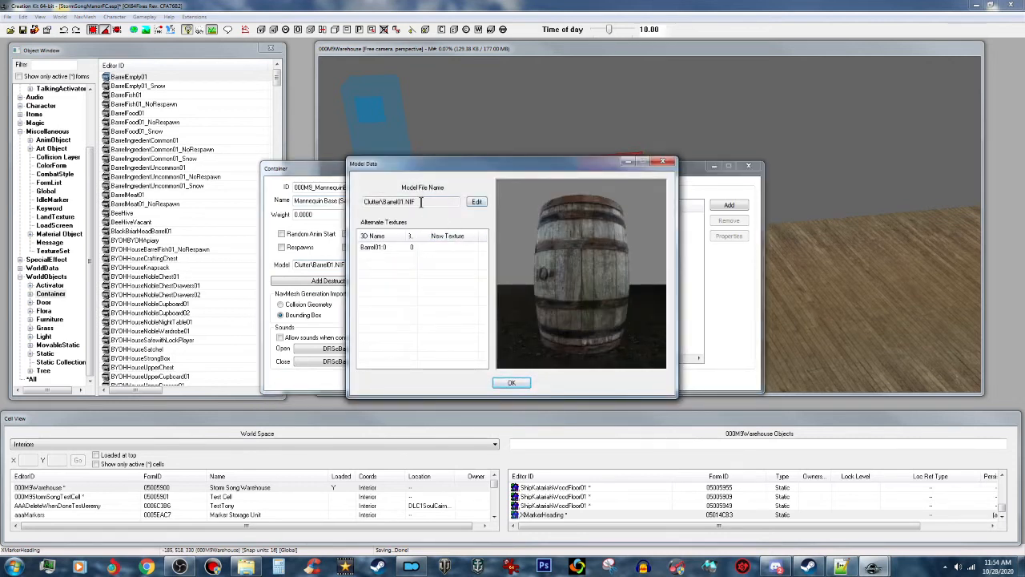
left_click(478, 203)
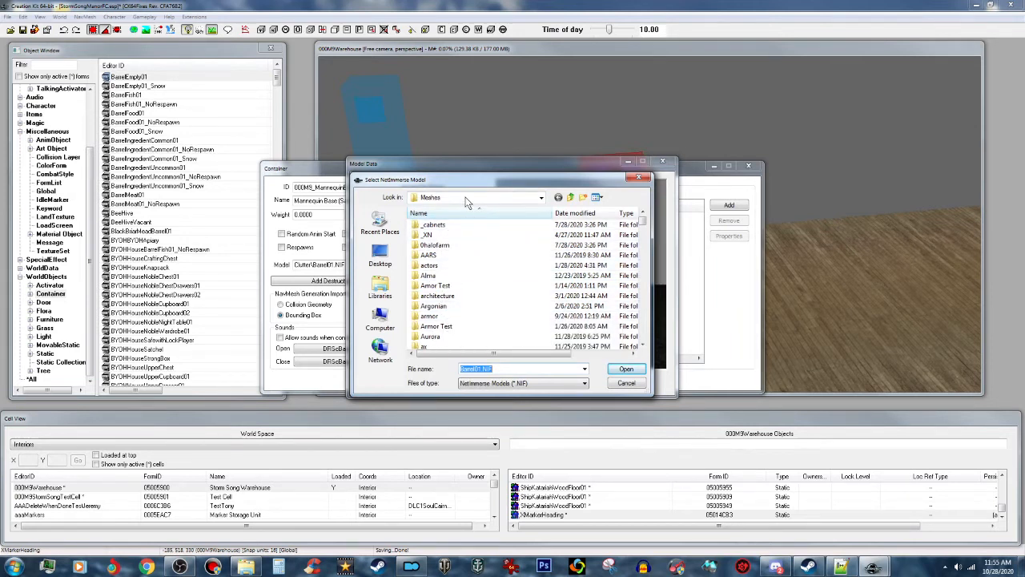
right_click(481, 369)
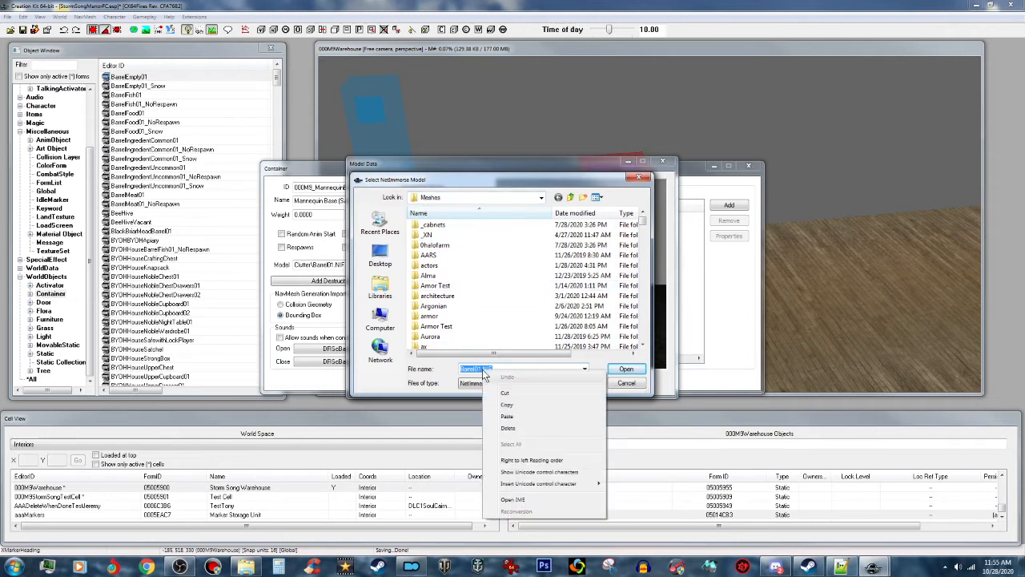
left_click(529, 416)
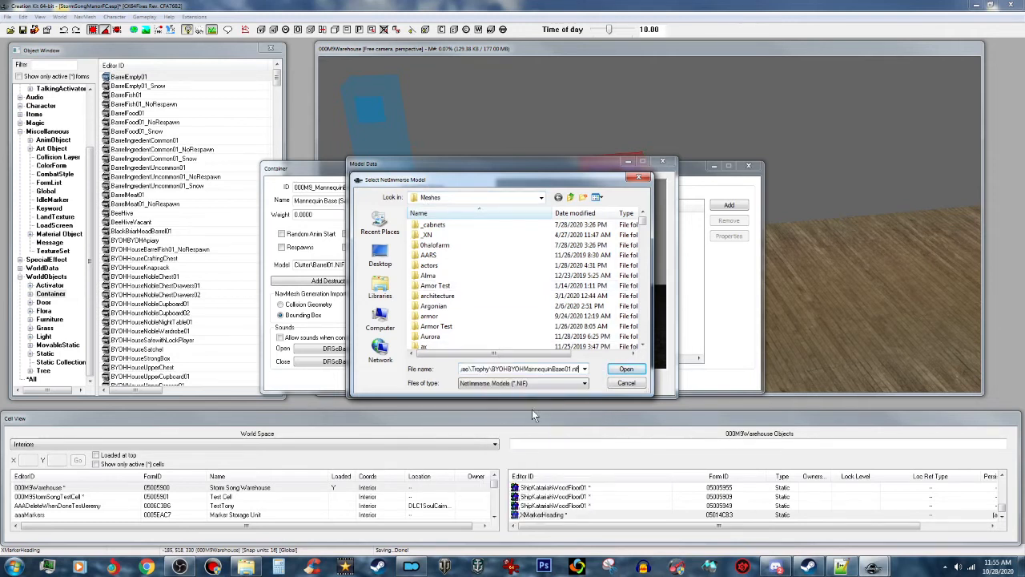
left_click(628, 370)
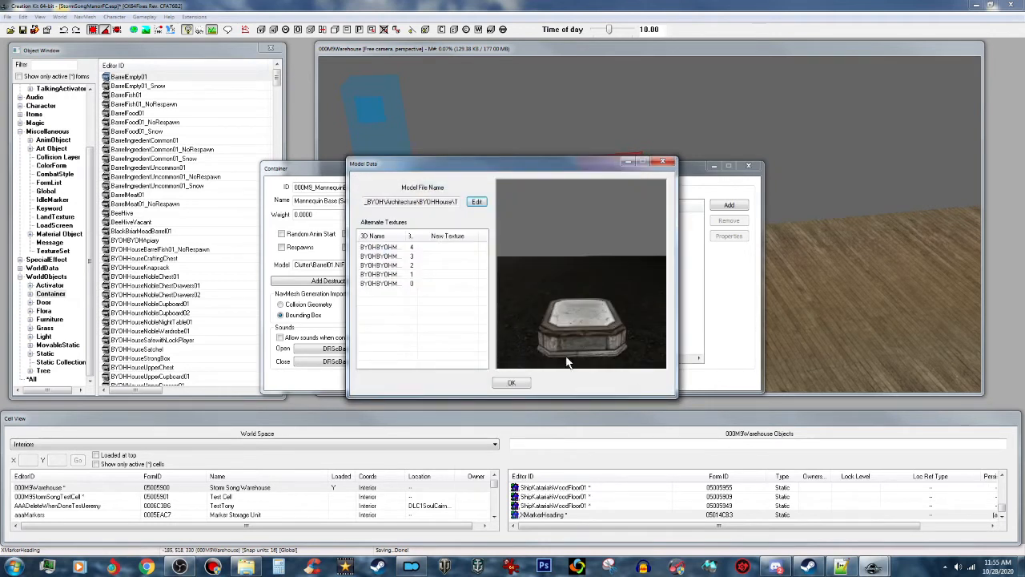
left_click(517, 377)
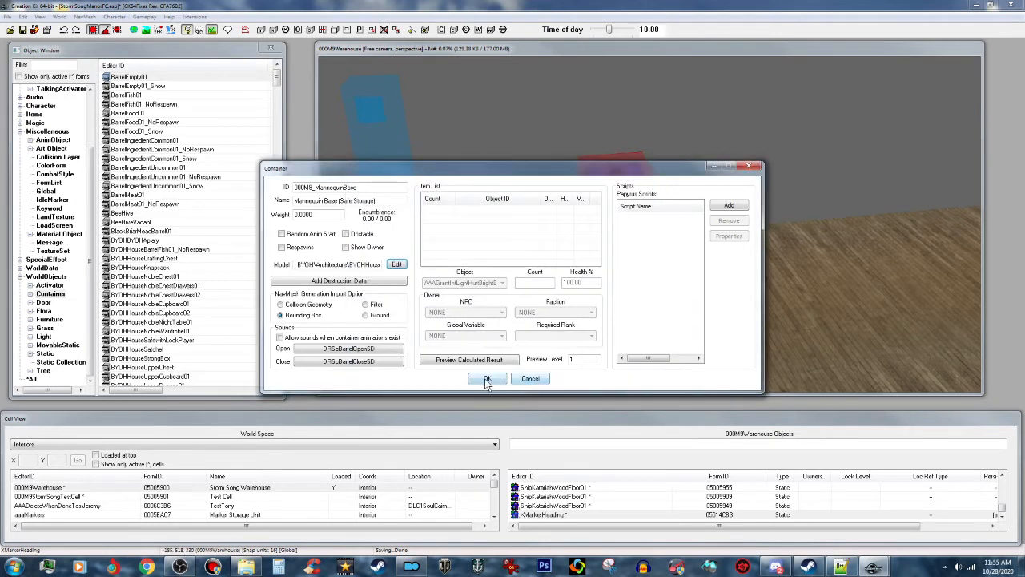
left_click(486, 379)
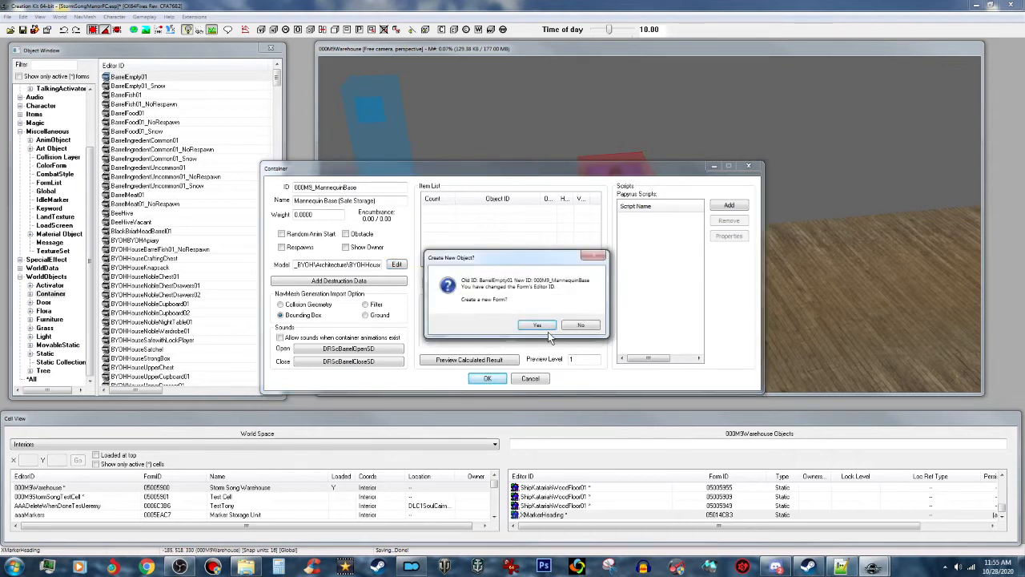
left_click(540, 326)
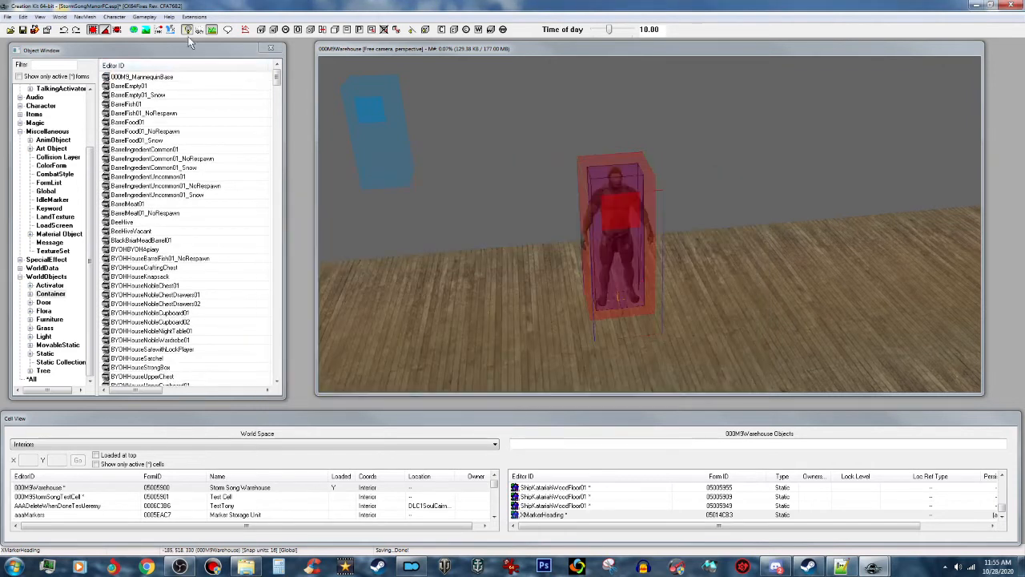
Place the 000M9_MannequinBase container in the warehouse cell near the mannequin and shift it back past the floor's edge
double_click(164, 77)
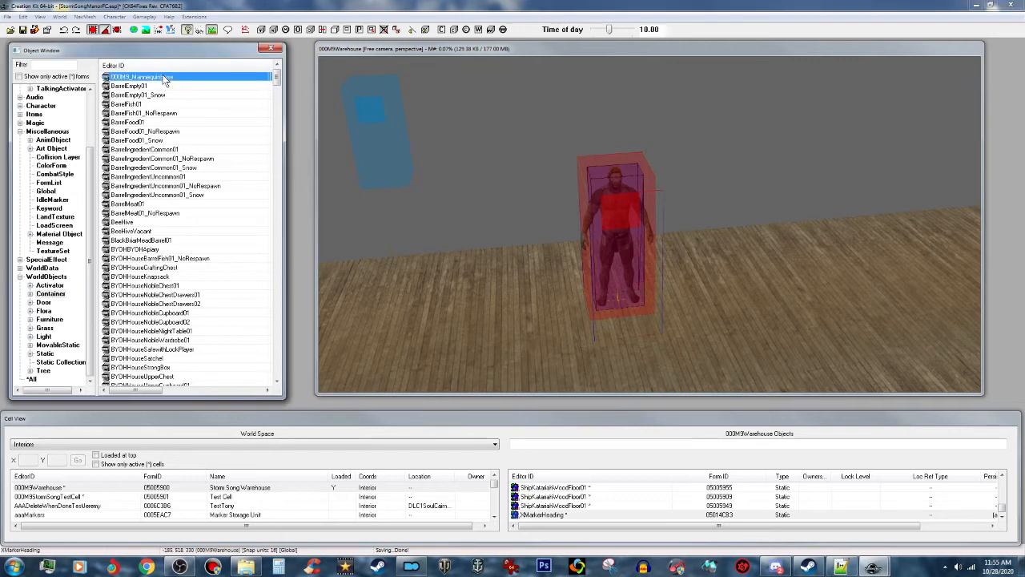
left_click(530, 378)
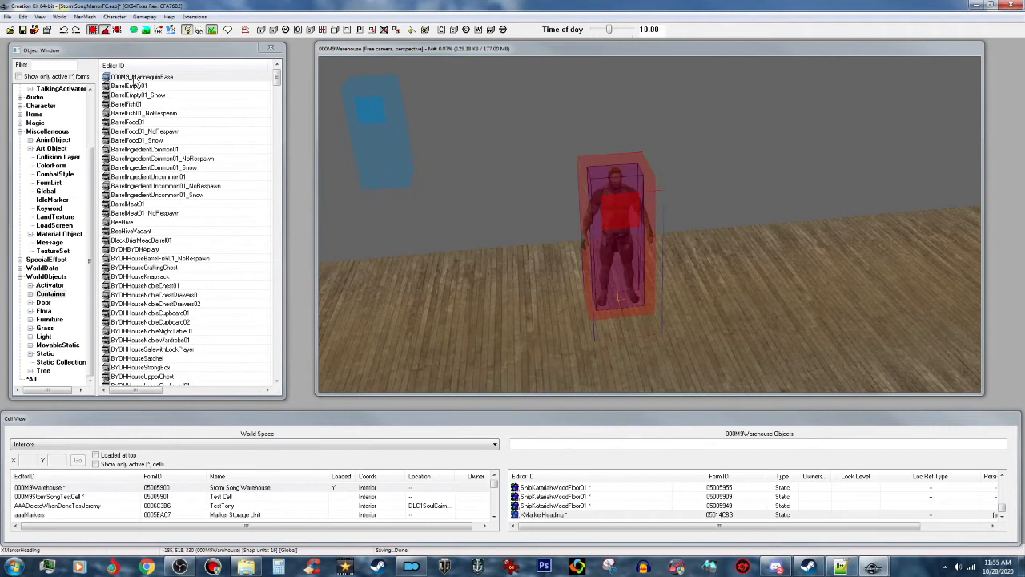
left_click(135, 77)
left_click_drag(474, 304, 546, 320)
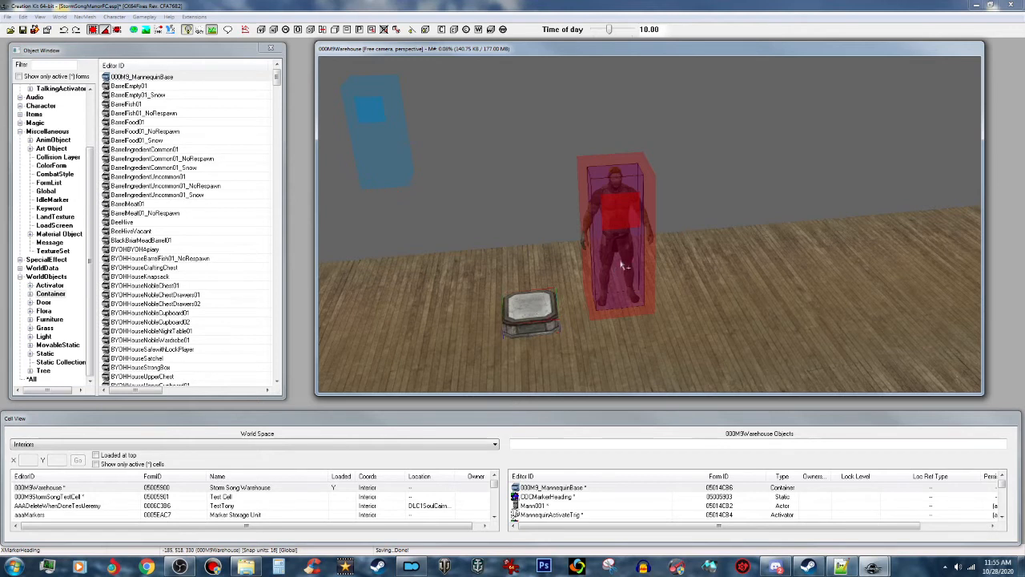
left_click_drag(538, 310, 535, 183)
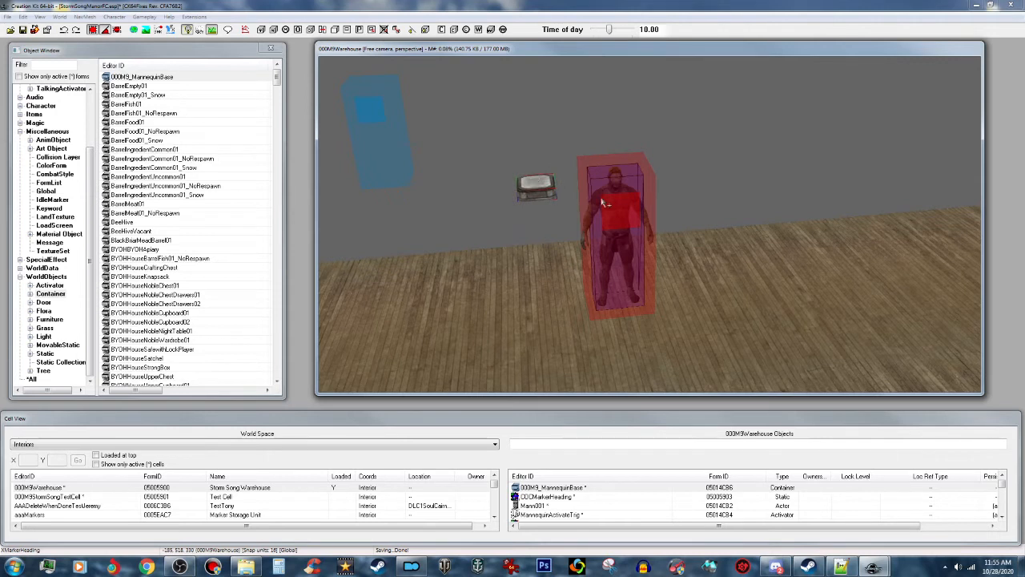
Delete the ShipKatariahWoodFloor01 piece beneath the mannequin
left_click(676, 310)
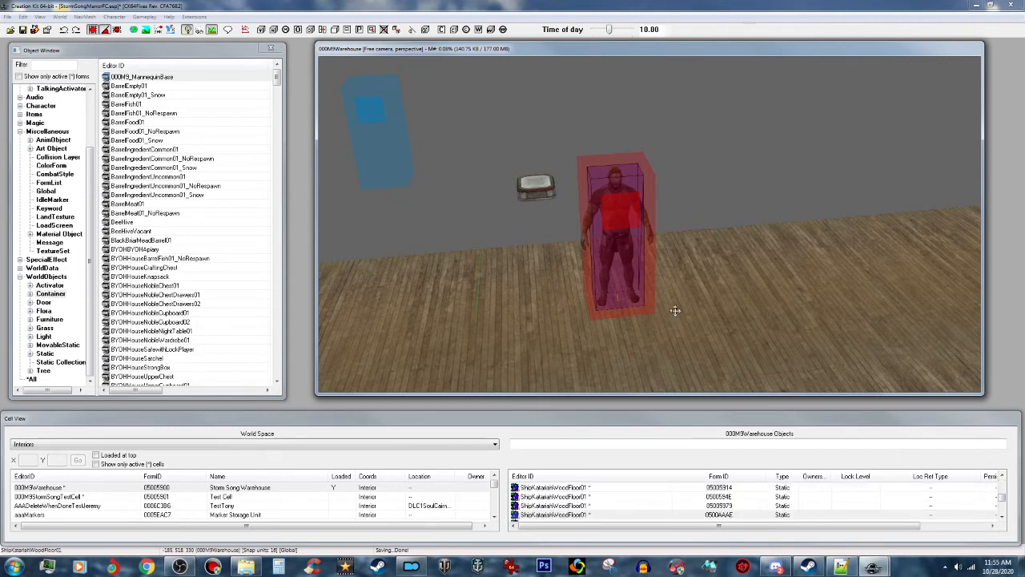
scroll(675, 311, "down", 2)
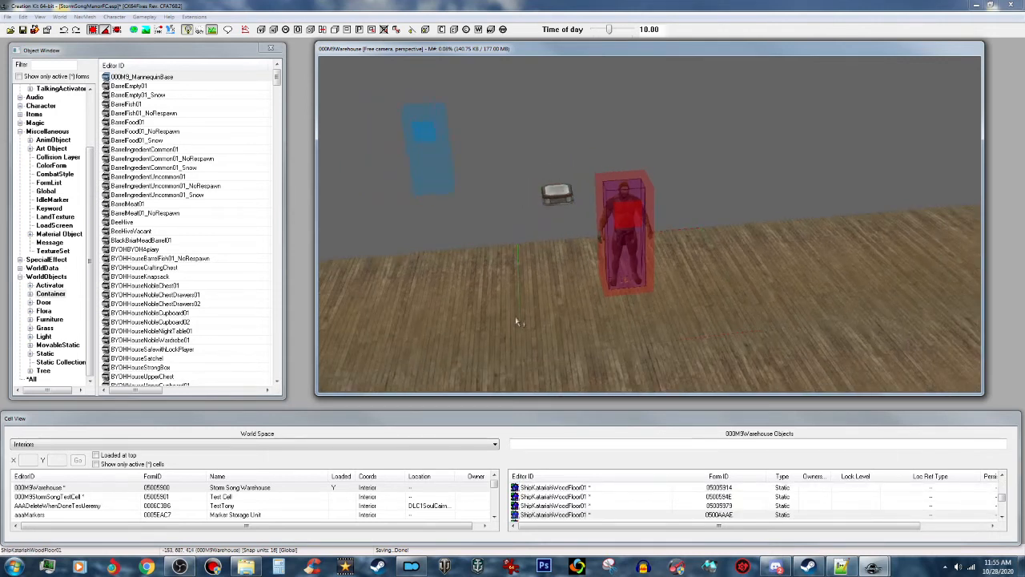
key("Delete")
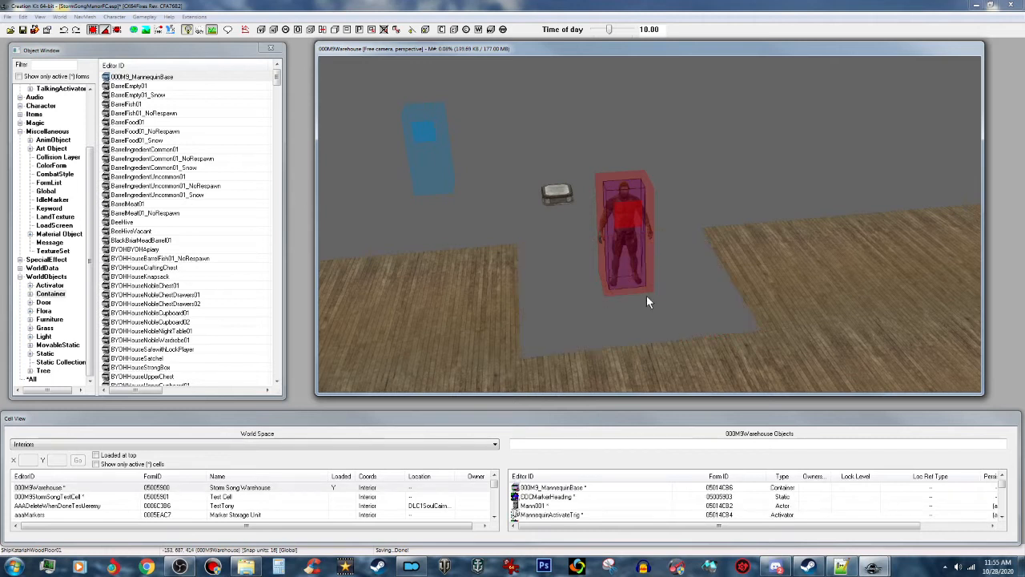
Select the mannequin together with its activation trigger and XMarkerHeading, and move them back over the mannequin base
middle_click_drag(651, 295, 655, 272)
middle_click_drag(651, 218, 637, 267)
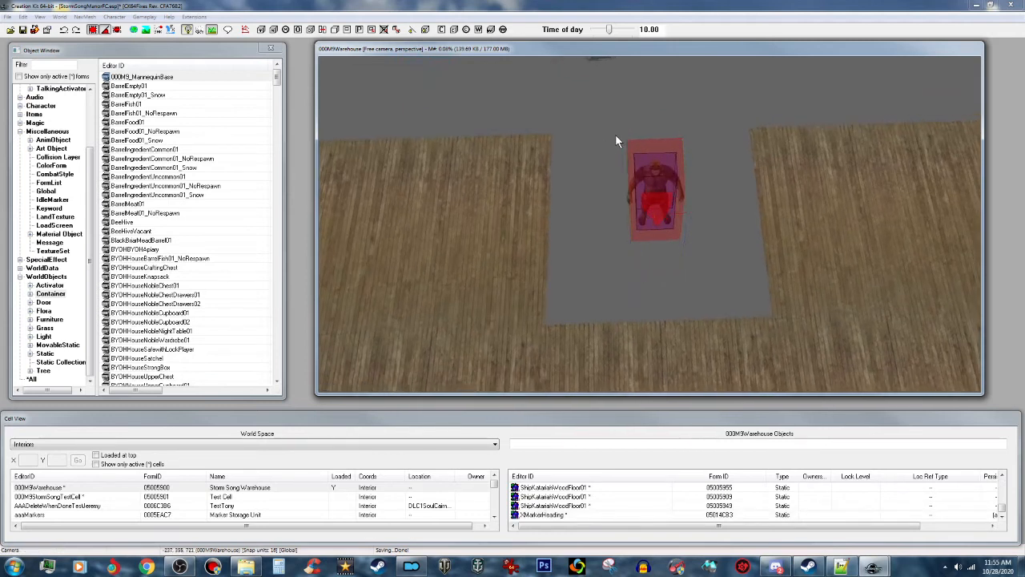
left_click_drag(606, 131, 727, 263)
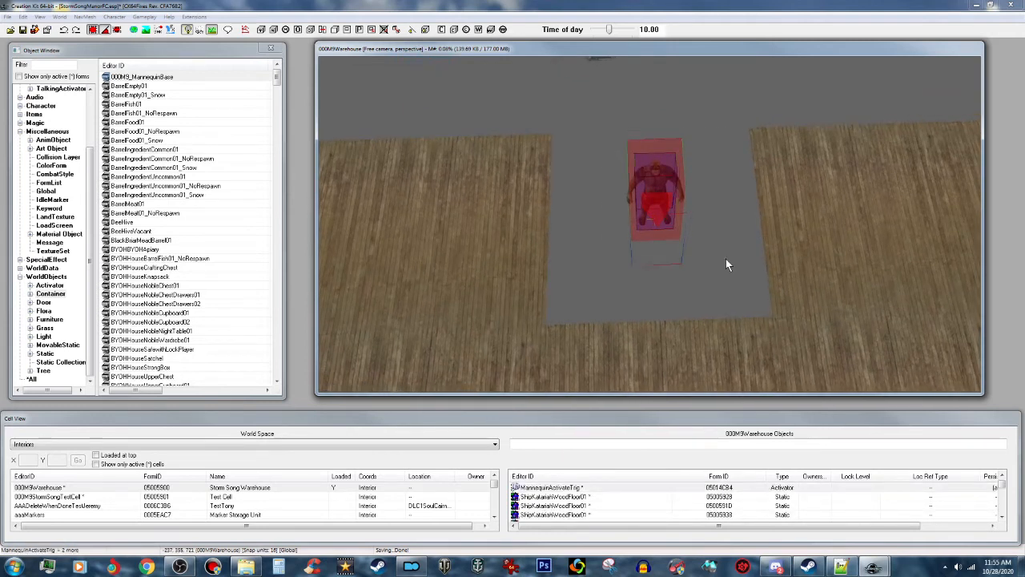
left_click_drag(662, 211, 626, 79)
middle_click_drag(626, 80, 669, 163)
left_click_drag(679, 181, 645, 96)
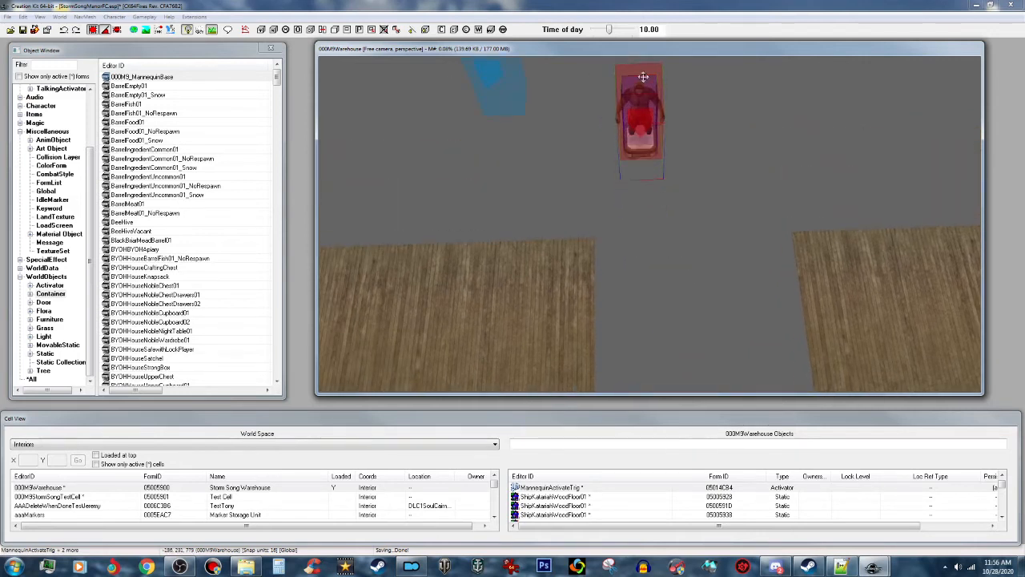
scroll(661, 104, "up", 3)
middle_click_drag(662, 101, 666, 53, "shift")
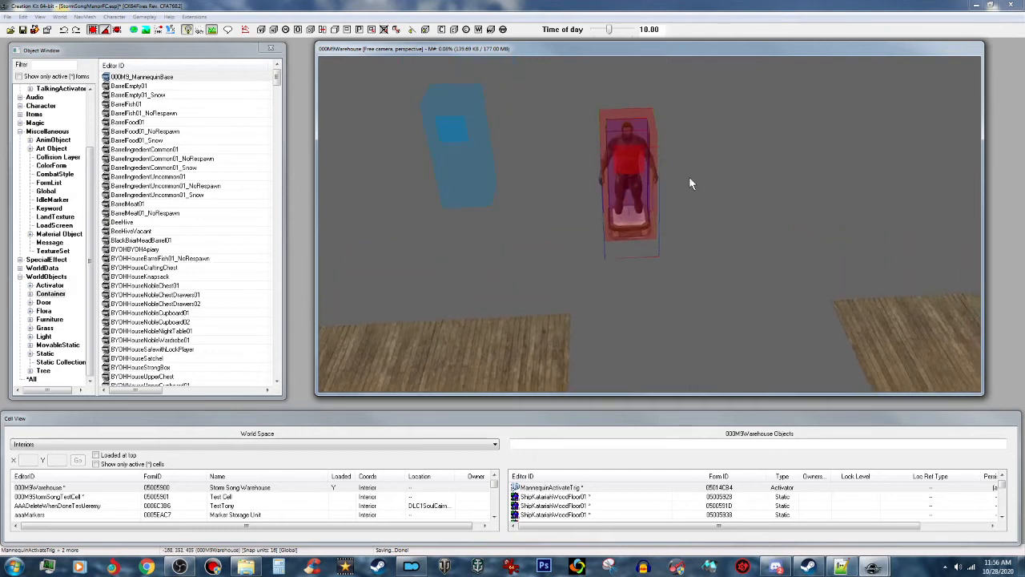
scroll(689, 177, "up", 5)
scroll(689, 177, "down", 2)
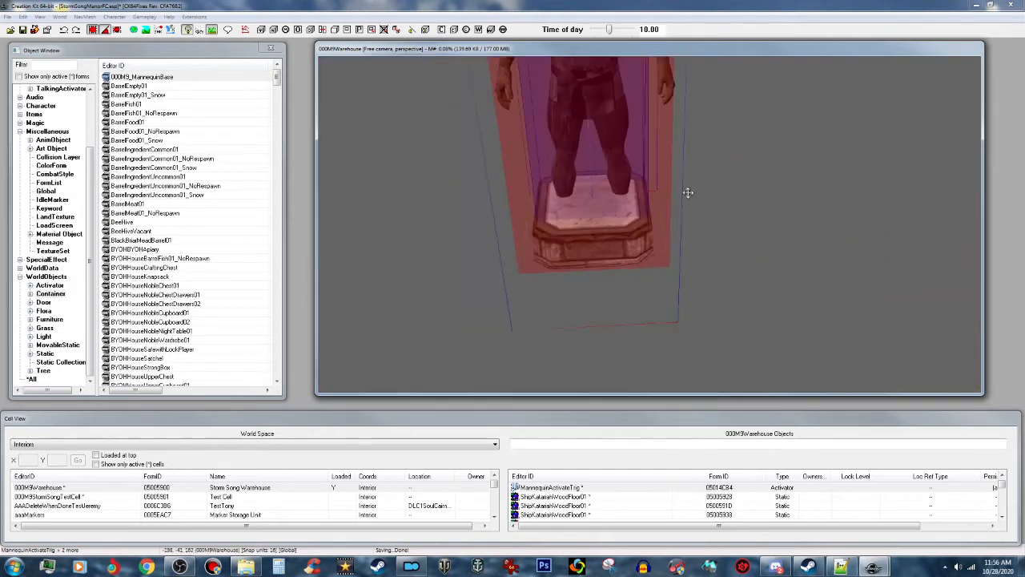
Raise the selected mannequin, trigger and marker until the mannequin's feet rest on top of the base
middle_click_drag(688, 192, 686, 167, "shift")
middle_click_drag(704, 232, 702, 222)
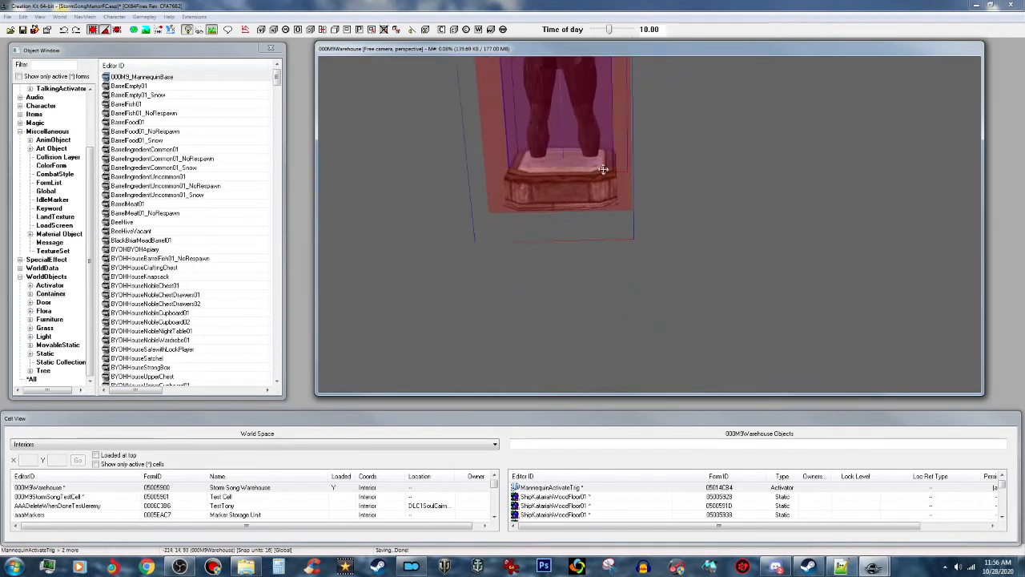
key("w")
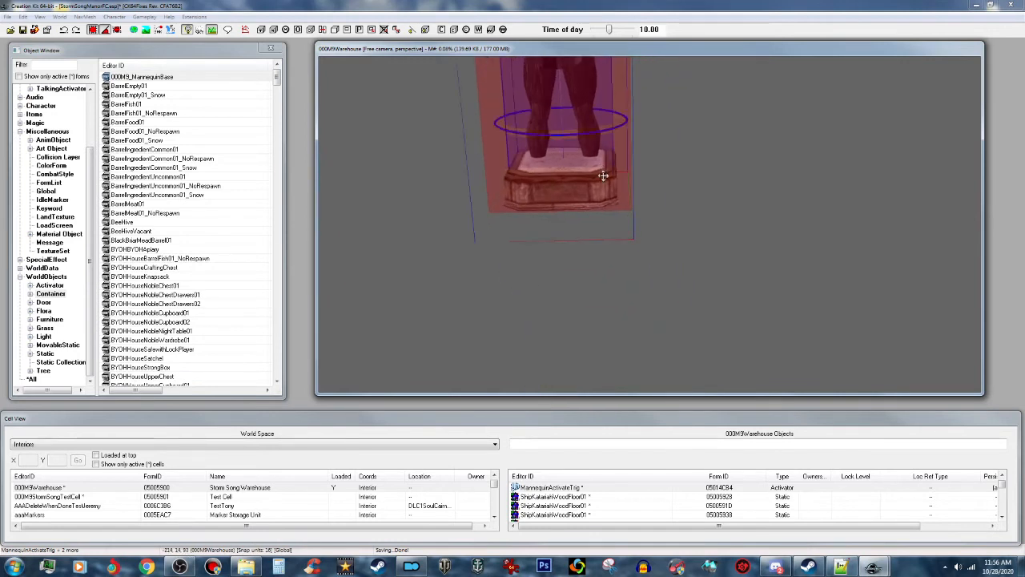
left_click_drag(603, 175, 603, 138)
middle_click_drag(673, 167, 693, 202)
scroll(691, 205, "up", 2)
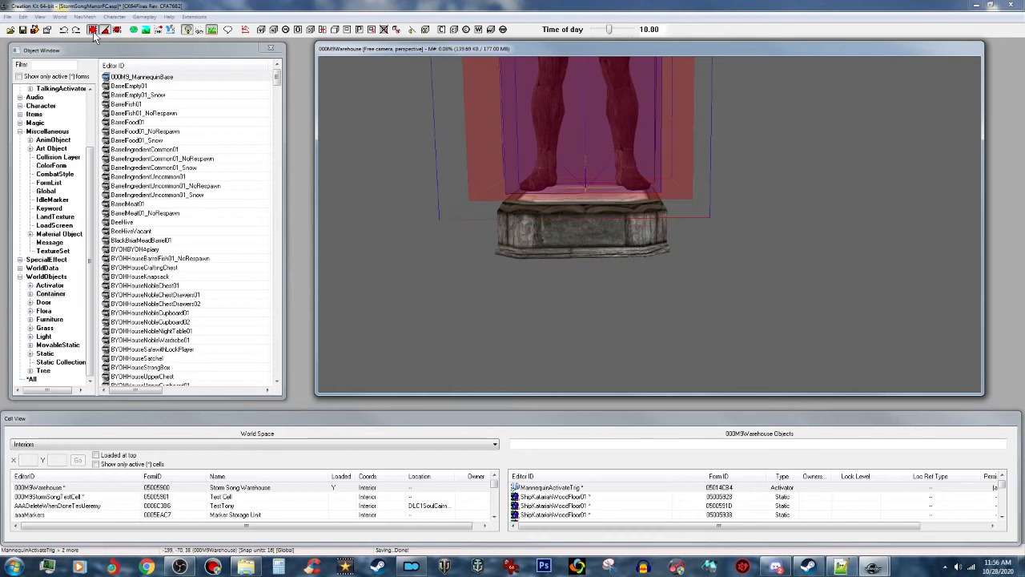
Set the placed mannequin base's location reference type to HouseContainerRefType
left_click(634, 238)
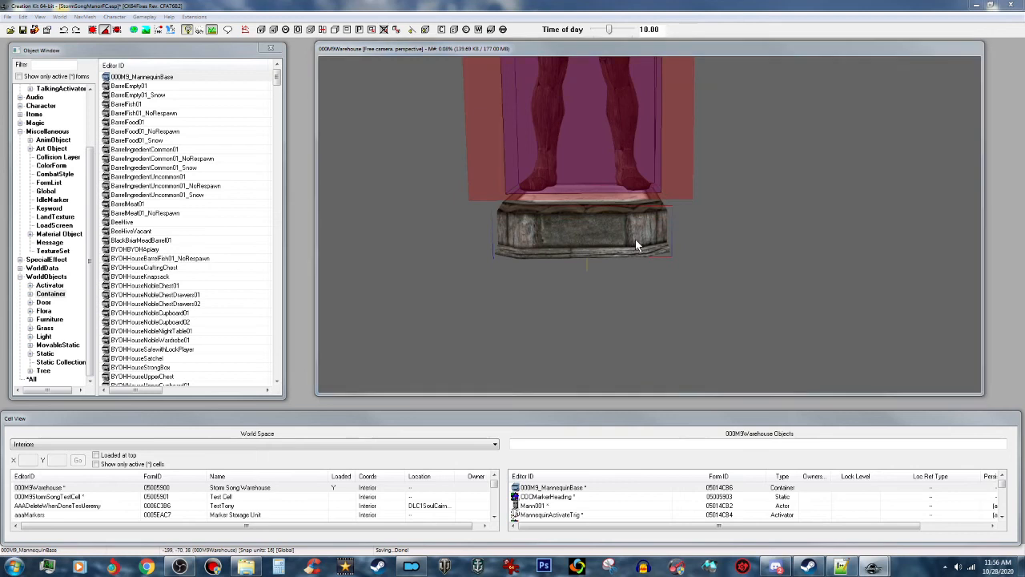
double_click(635, 239)
left_click_drag(561, 146, 334, 155)
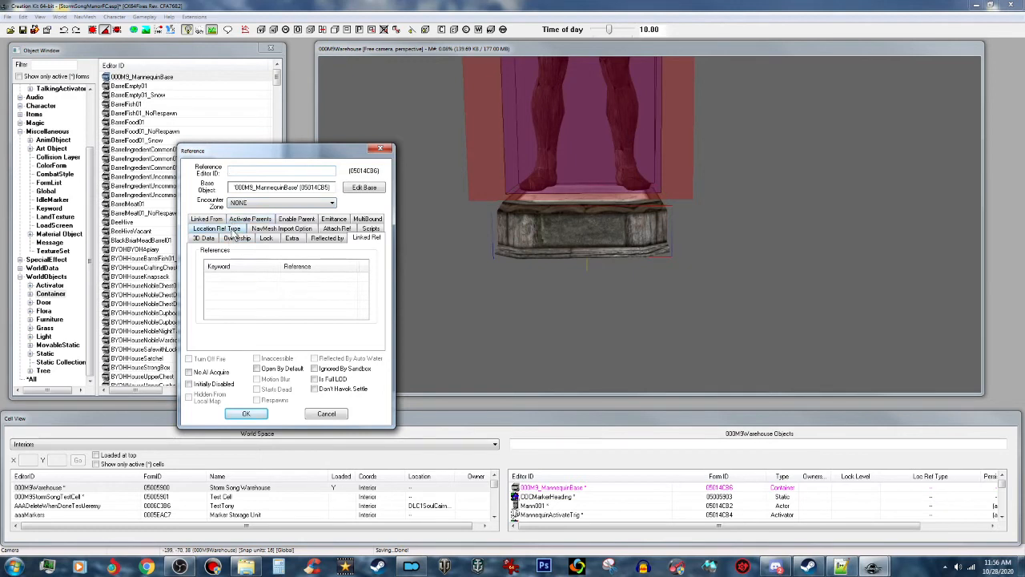
left_click(232, 230)
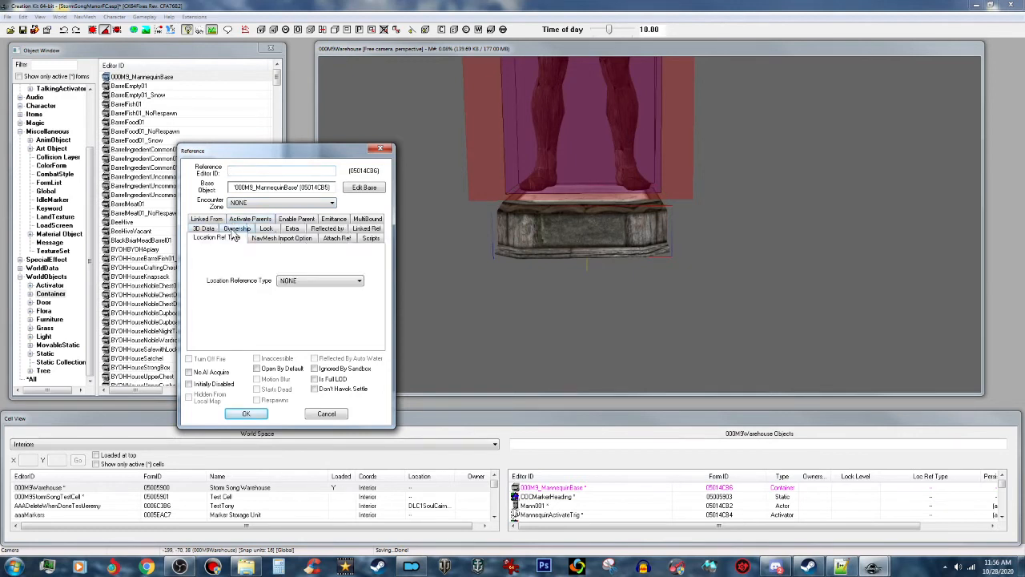
left_click(333, 284)
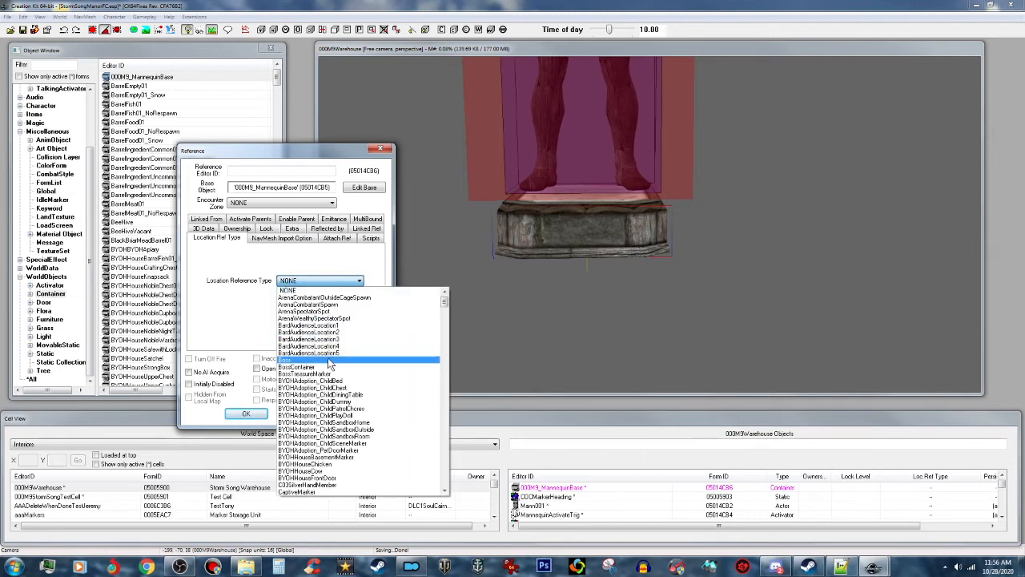
key("h")
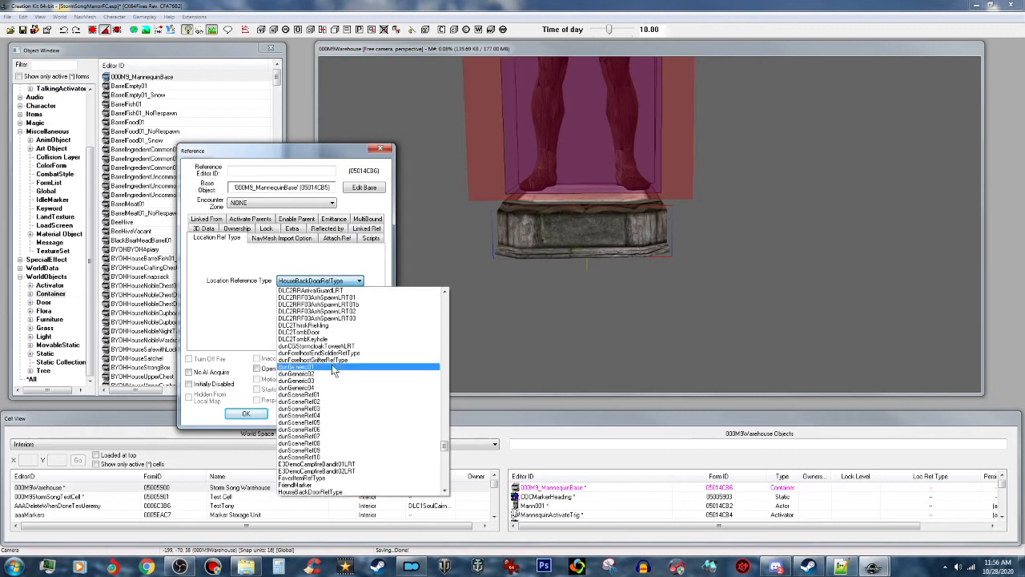
scroll(336, 373, "down", 2)
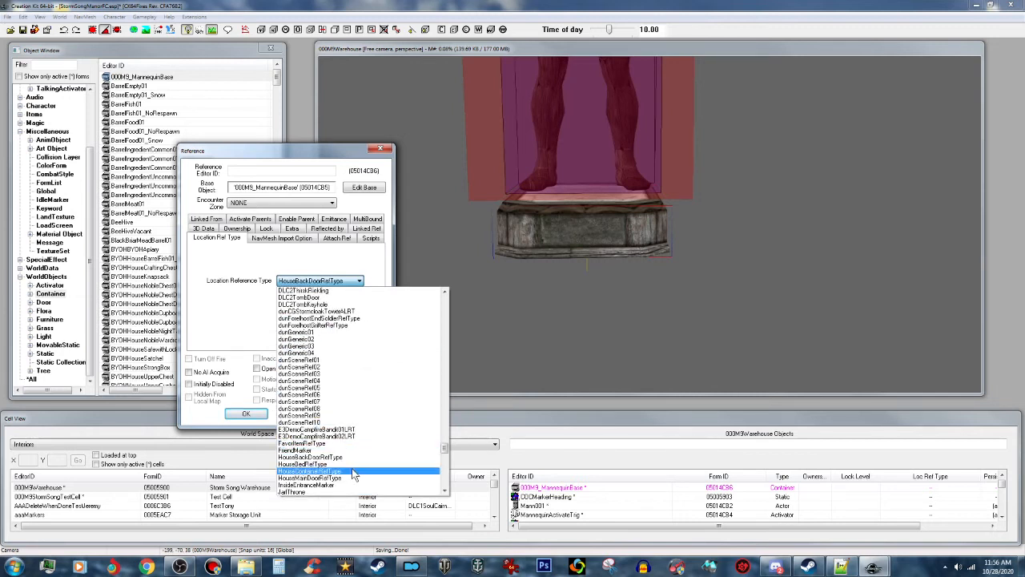
left_click(354, 472)
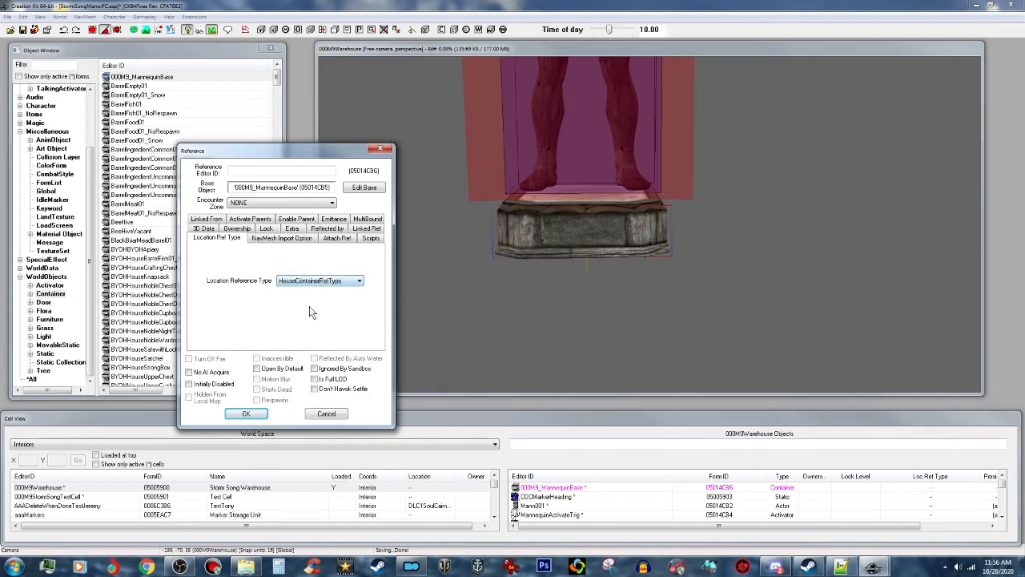
left_click(248, 414)
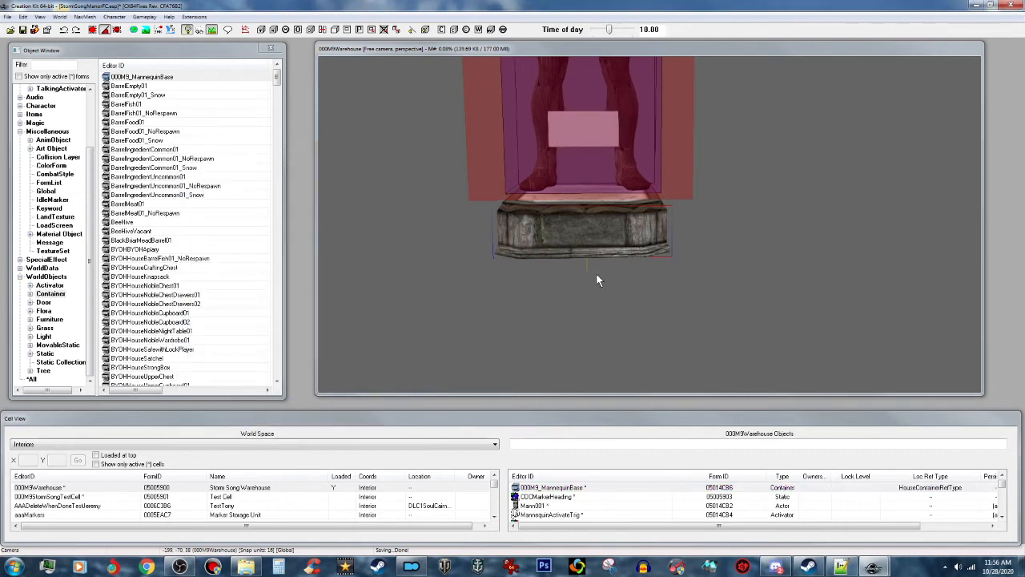
Raise the placed mannequin base slightly by setting its Z position to 1
double_click(608, 246)
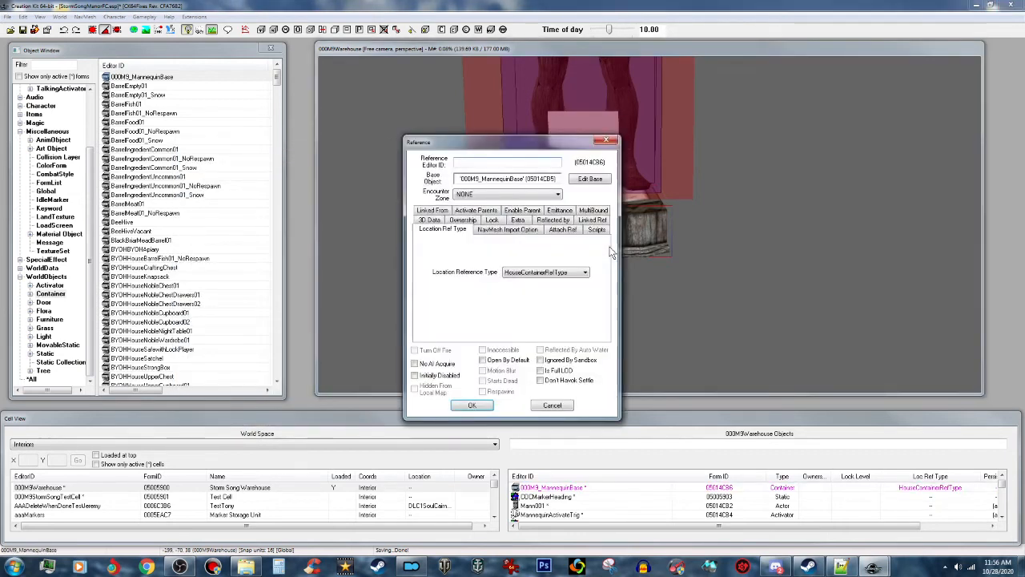
left_click_drag(522, 141, 275, 135)
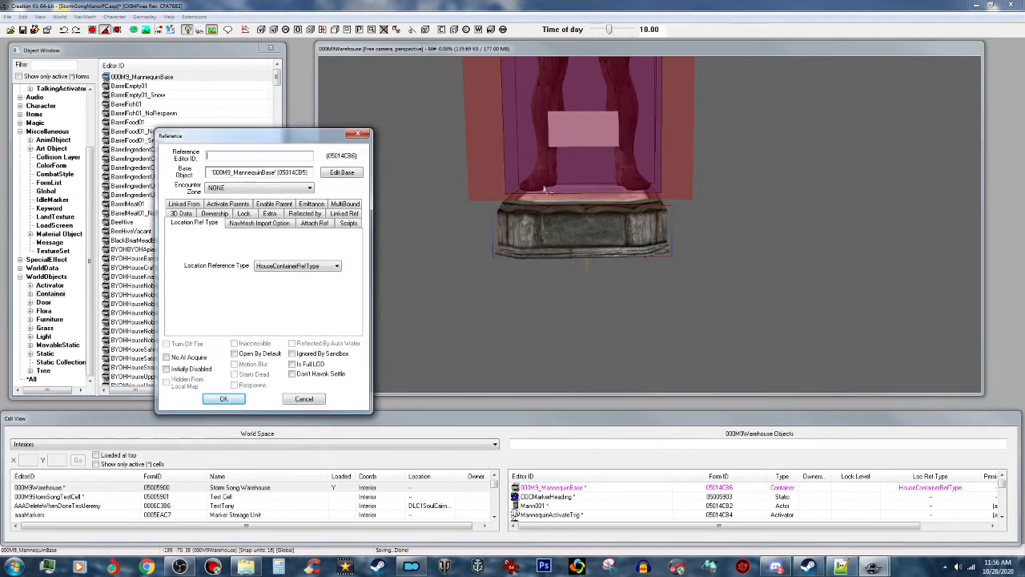
left_click(181, 214)
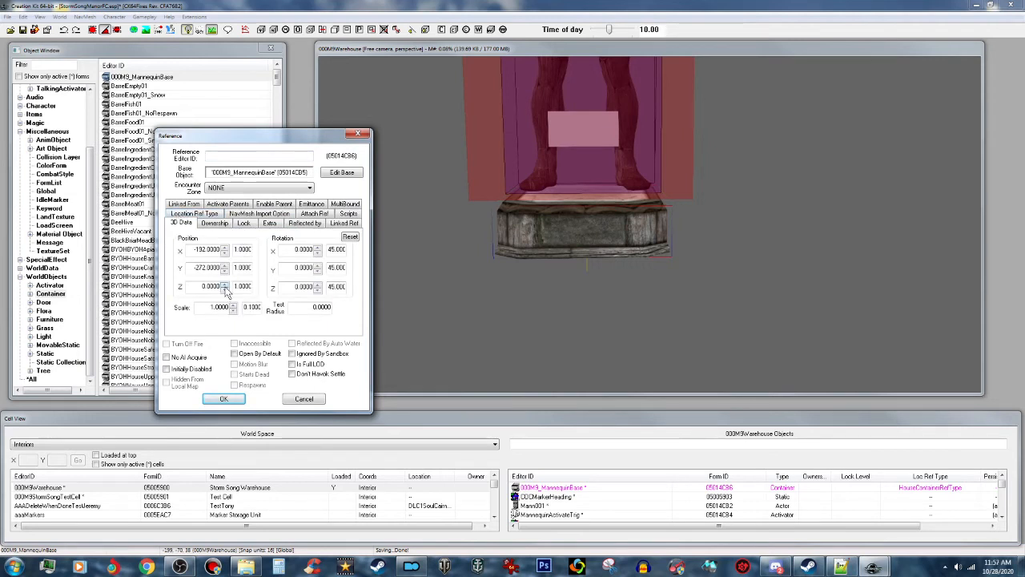
left_click(225, 288)
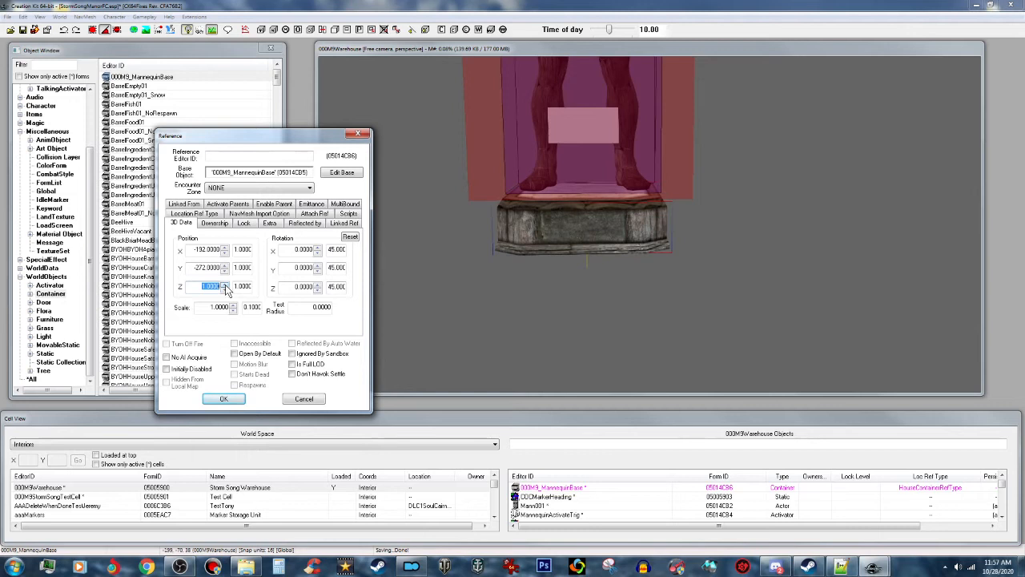
left_click(232, 399)
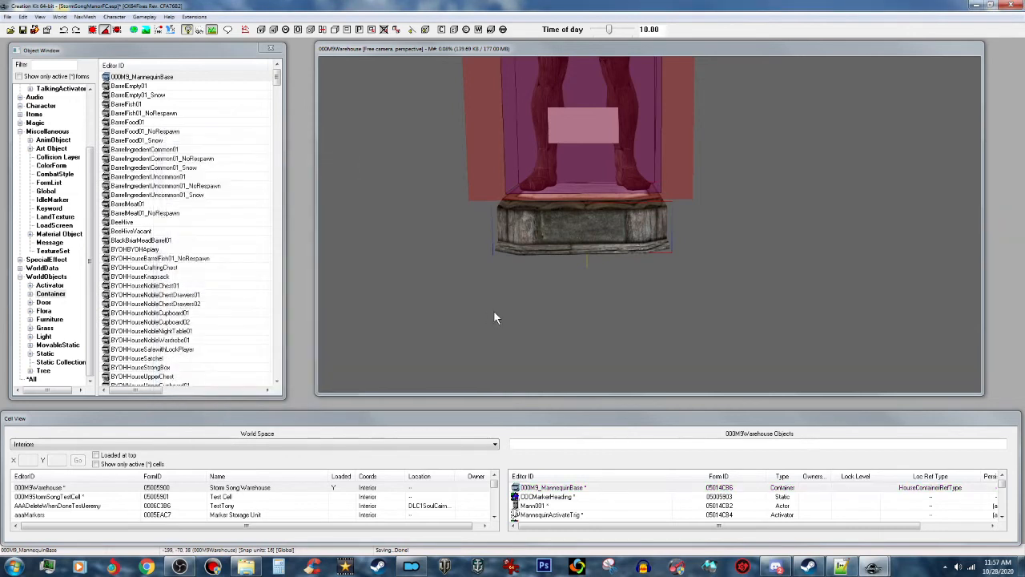
Review the position and rotation values of the mannequin's XMarkerHeading
middle_click_drag(558, 277, 558, 314)
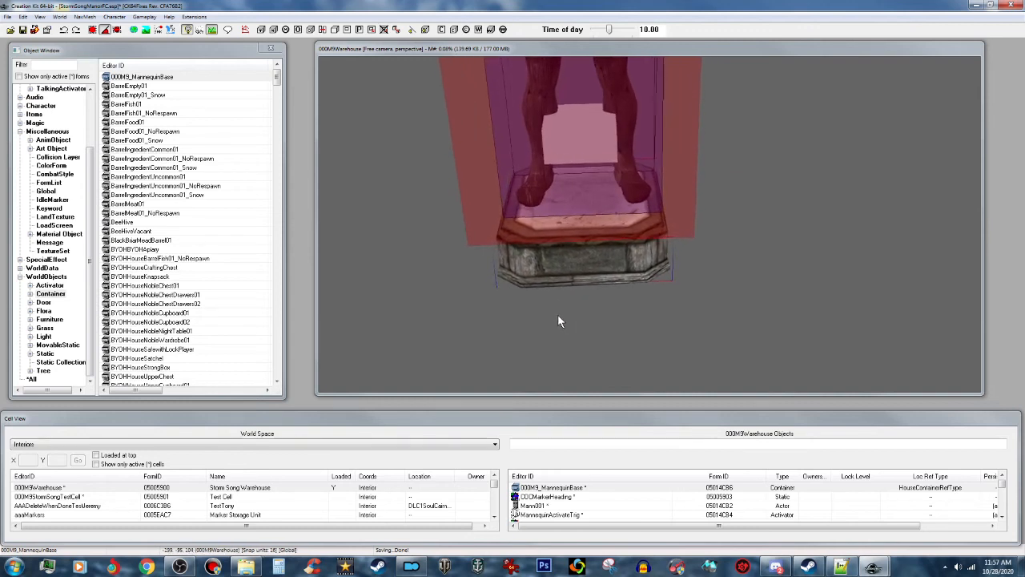
scroll(694, 211, "down", 5)
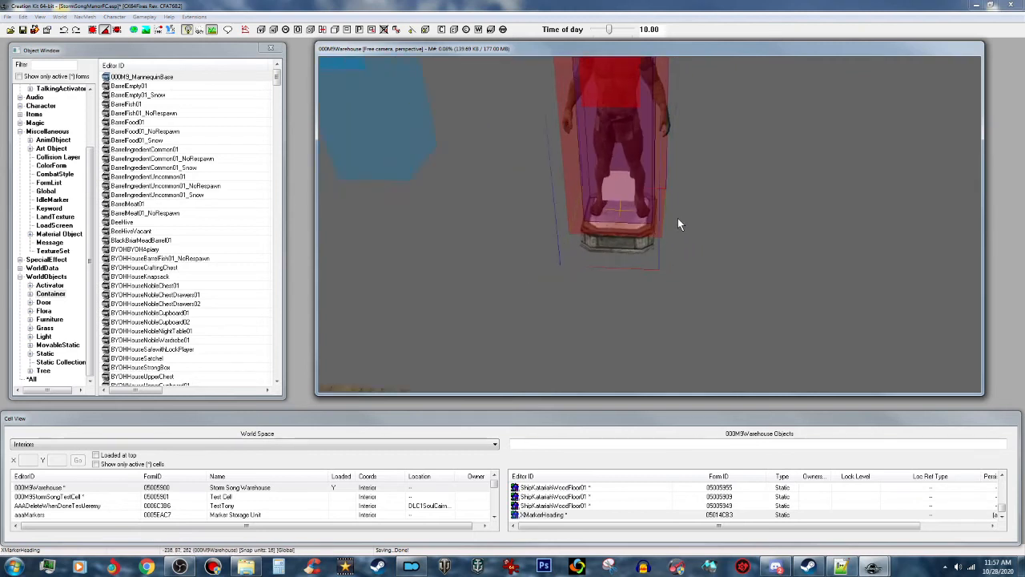
middle_click_drag(679, 218, 688, 218)
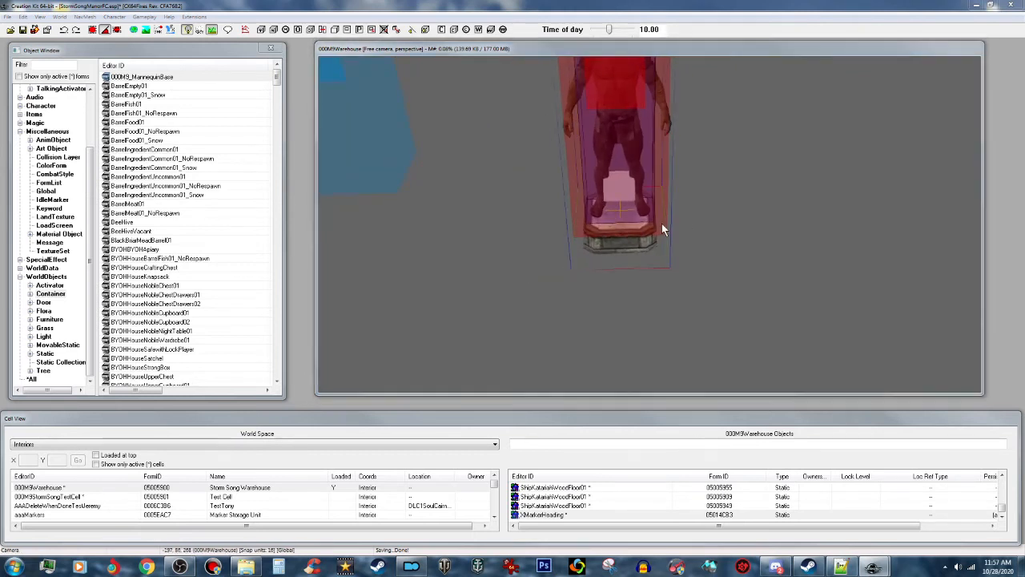
double_click(661, 224)
left_click_drag(520, 150, 276, 126)
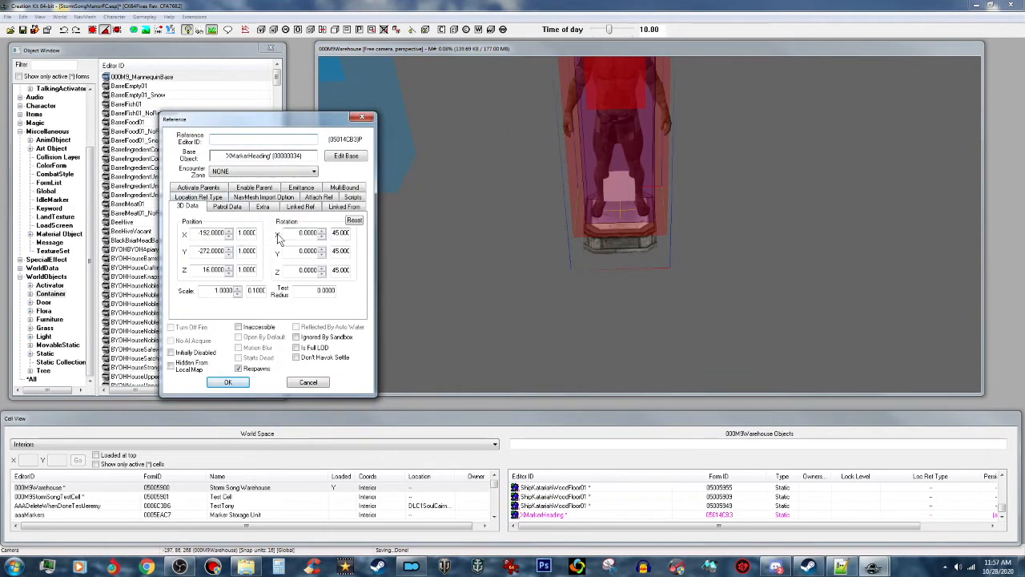
double_click(313, 234)
left_click(233, 383)
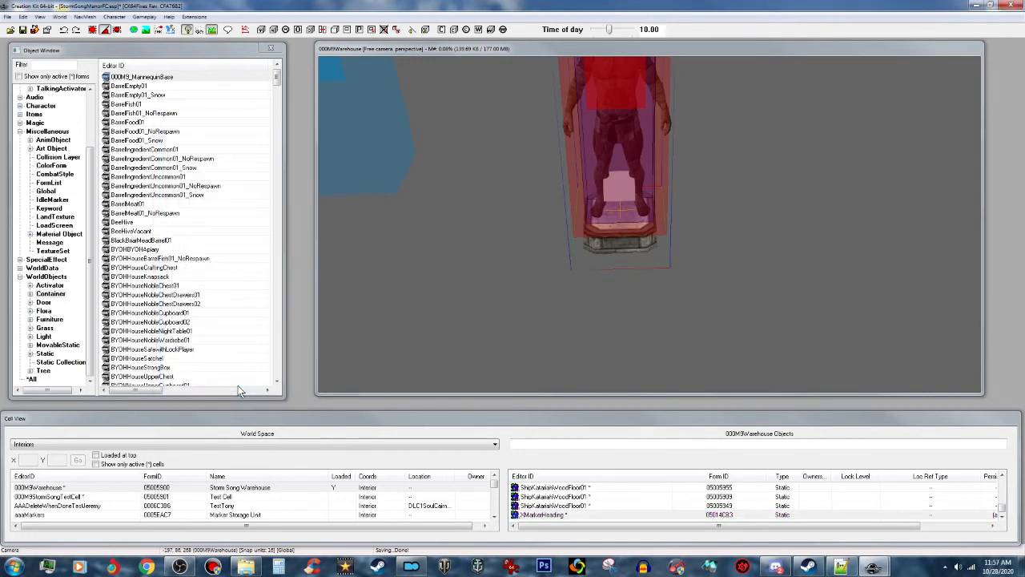
Save the plugin and load the 000M9StormSongTestCell interior
left_click(593, 53)
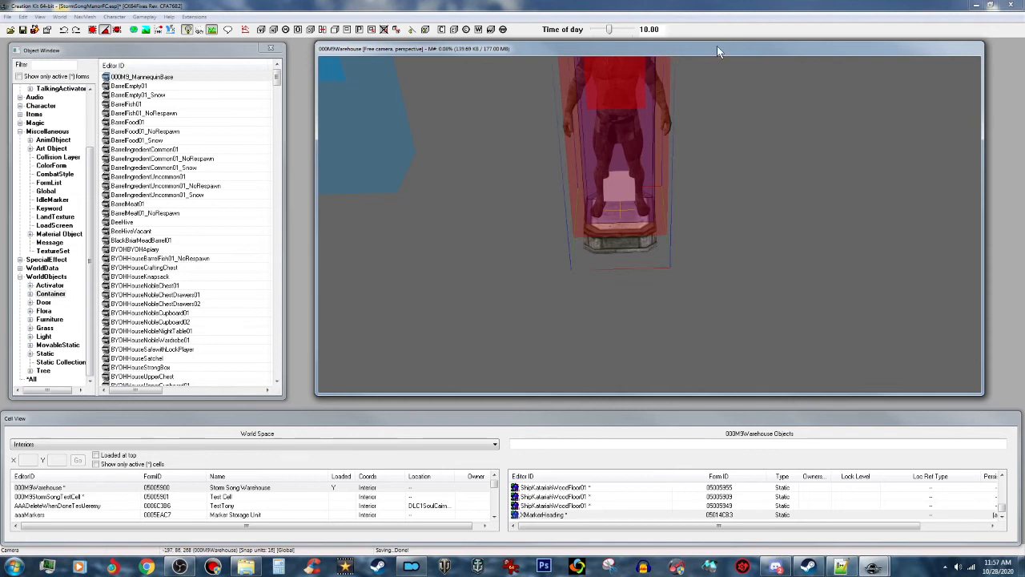
left_click(21, 30)
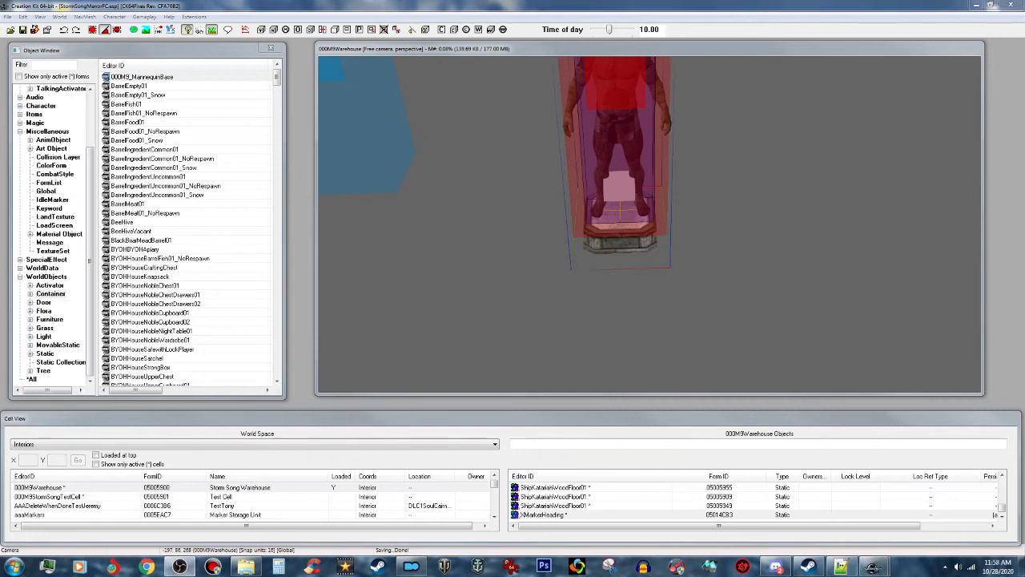
double_click(226, 498)
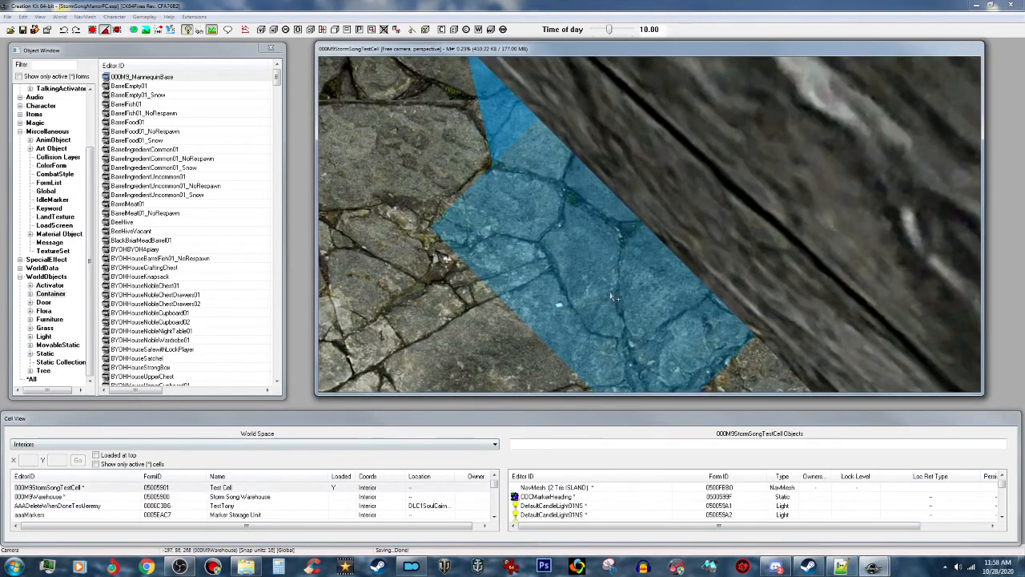
middle_click_drag(628, 254, 753, 135, "shift")
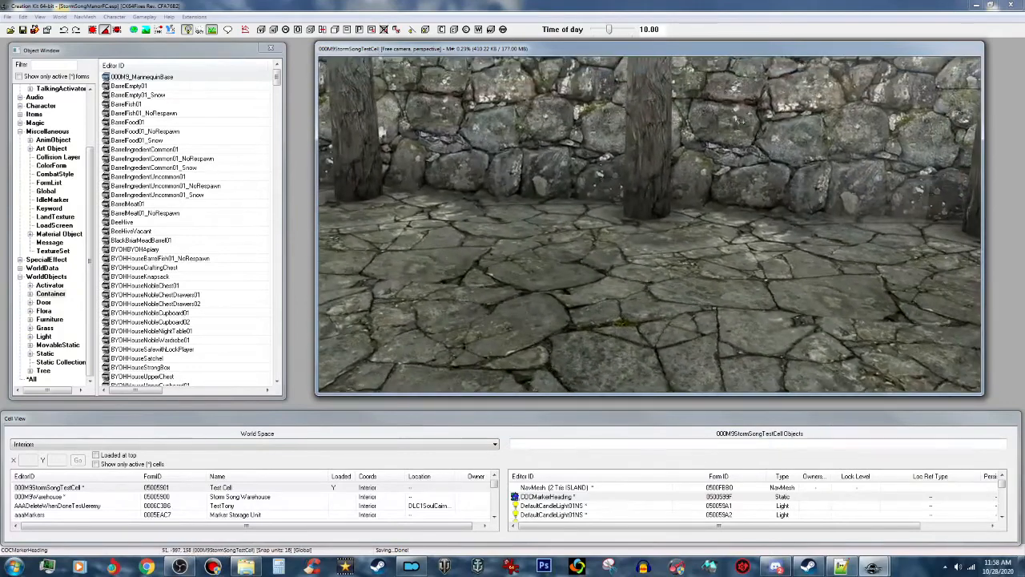
Start navmesh editing and add two vertices on the navmesh's wall-side edge, one beside each of two neighbouring wall posts
left_click(246, 30)
middle_click_drag(674, 218, 721, 224)
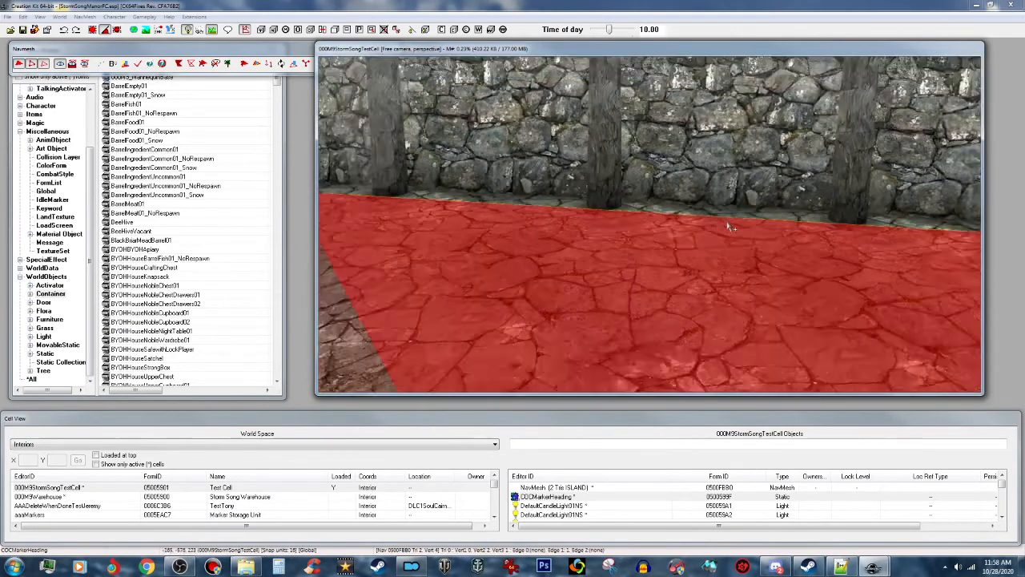
middle_click_drag(728, 227, 667, 238)
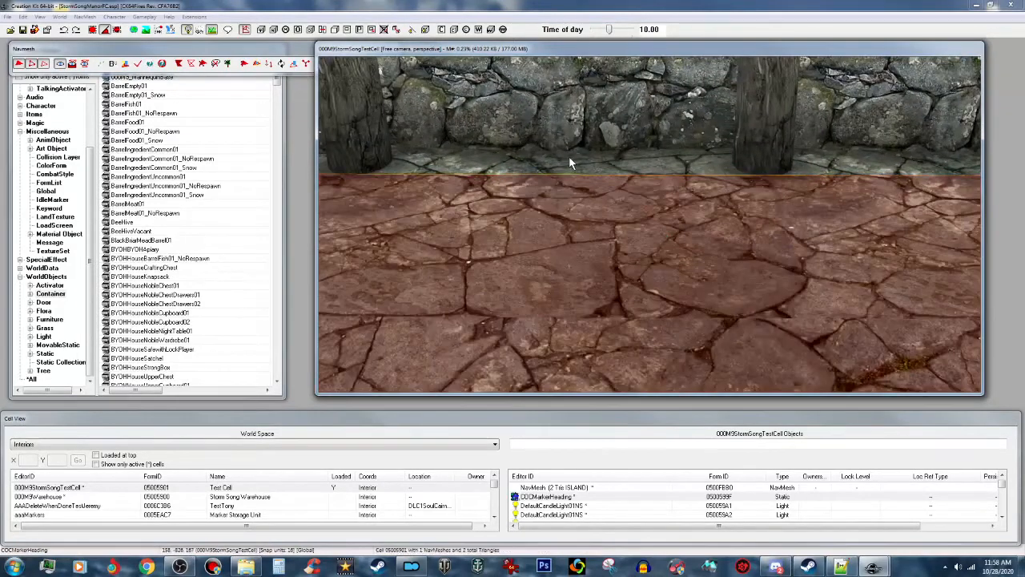
middle_click_drag(575, 183, 547, 199)
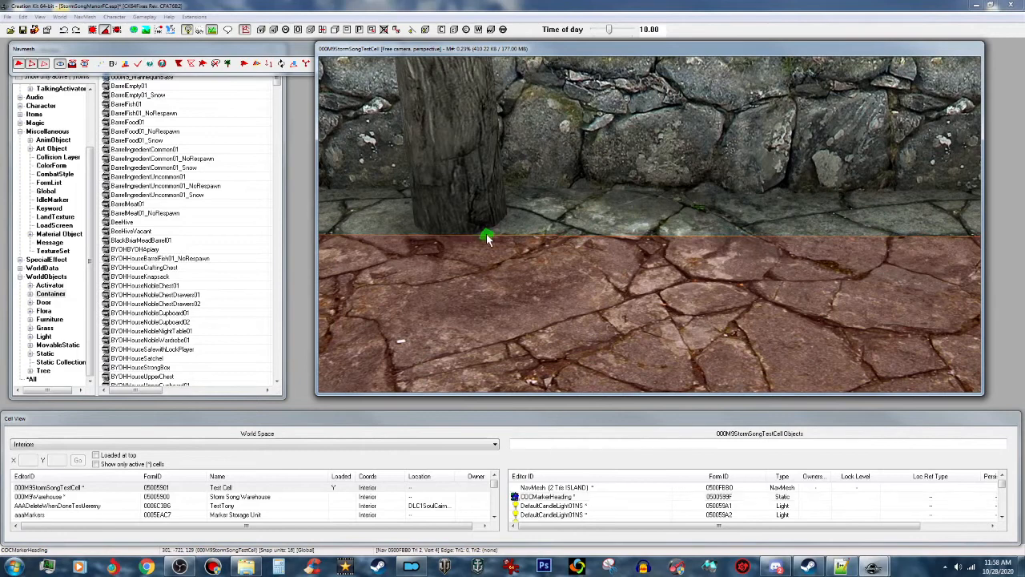
middle_click_drag(487, 236, 648, 233)
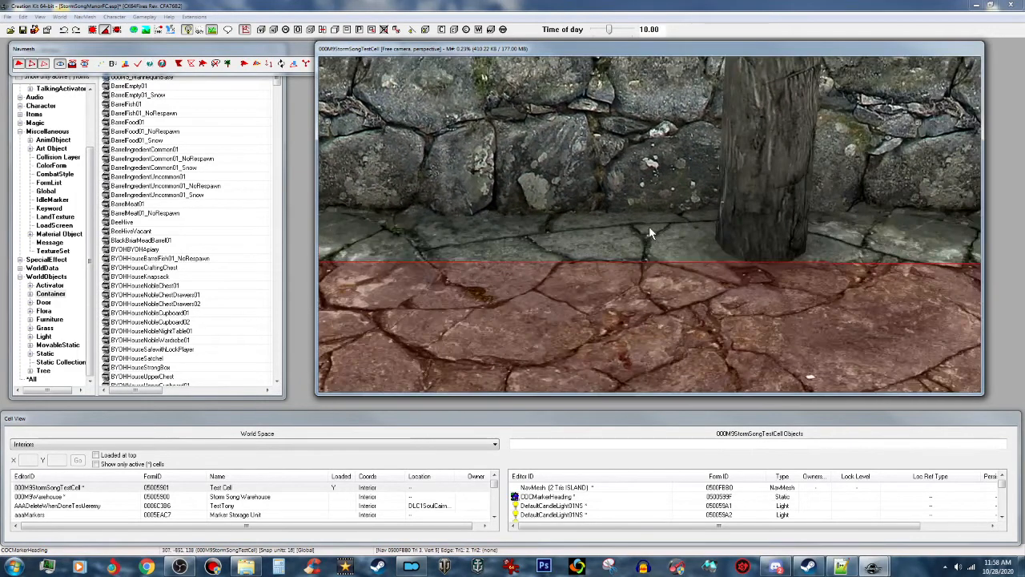
right_click(730, 264, "ctrl")
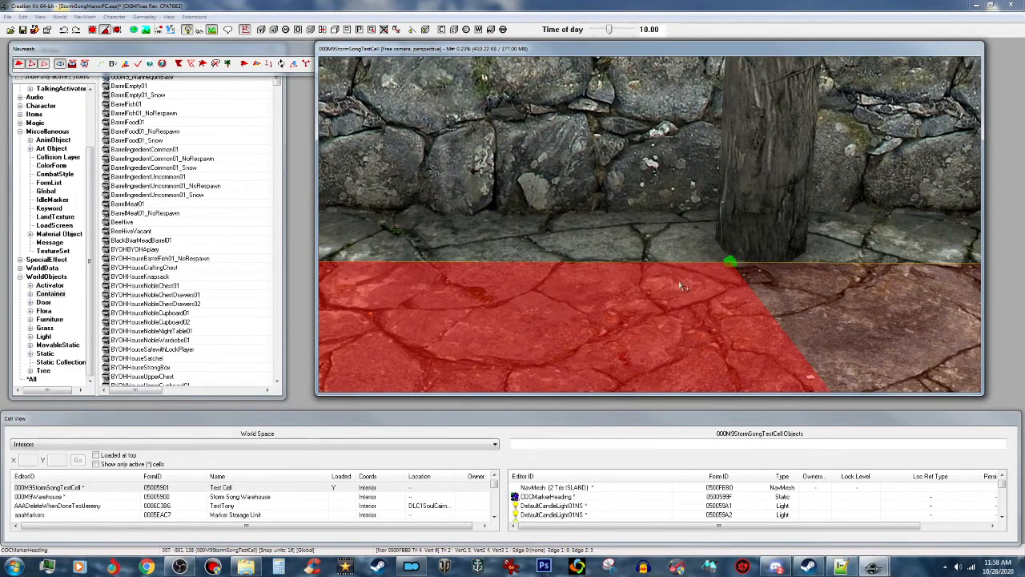
Add two vertices farther out from the posts, and delete the two navmesh triangles between the four vertices to leave a gap
scroll(687, 287, "down", 2)
middle_click_drag(605, 287, 662, 280)
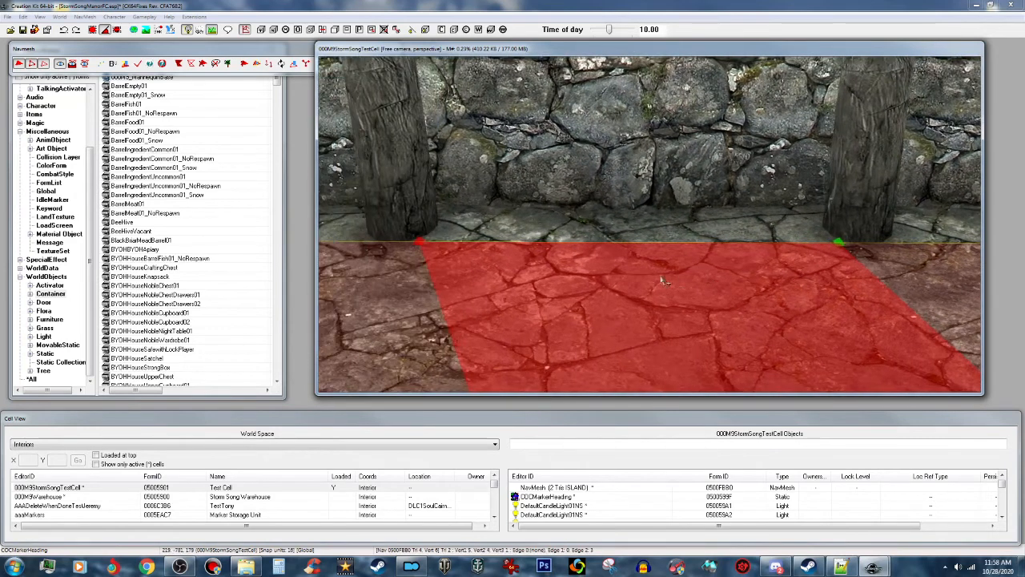
right_click(456, 349, "ctrl")
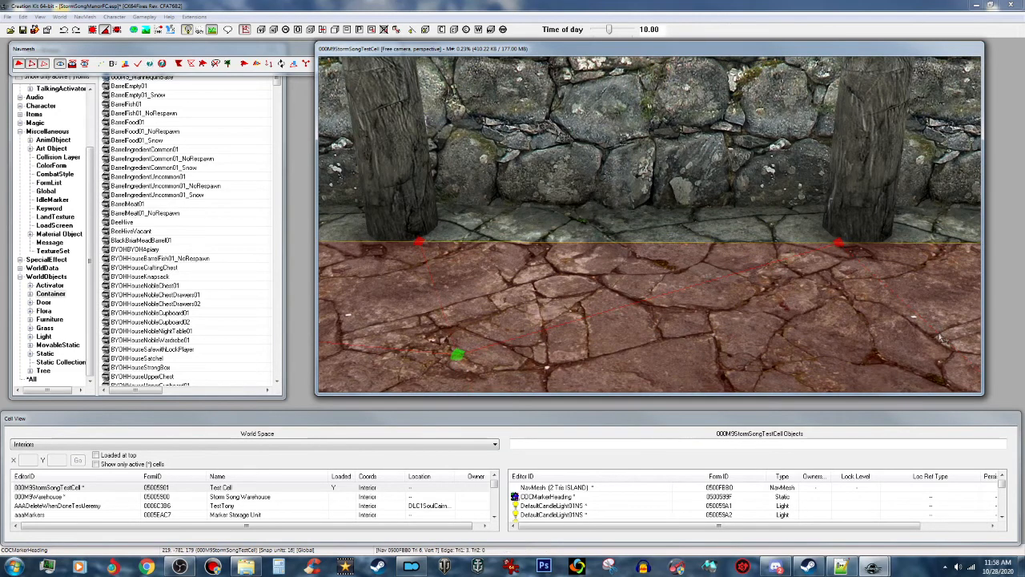
key("f")
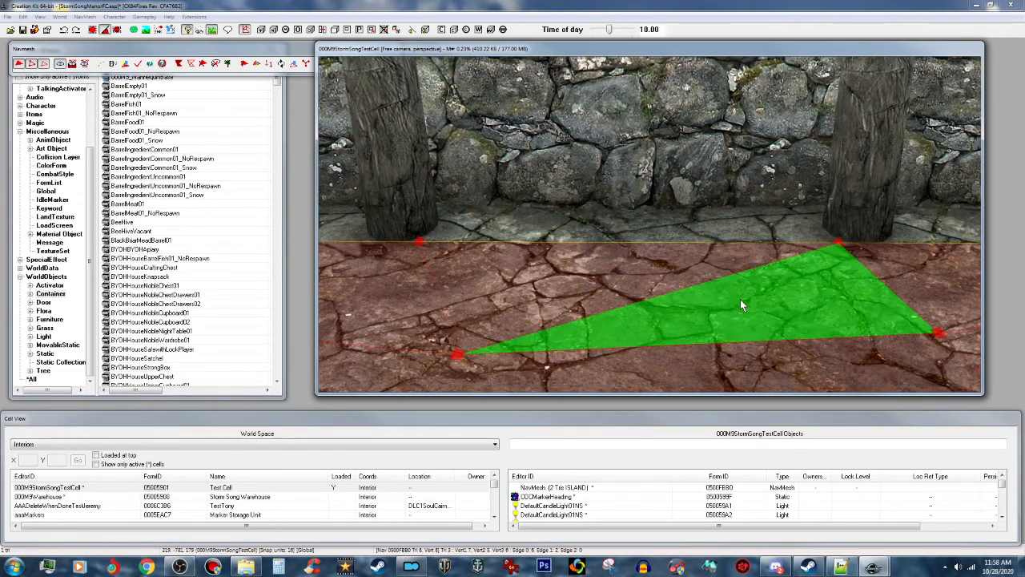
left_click(621, 261, "ctrl")
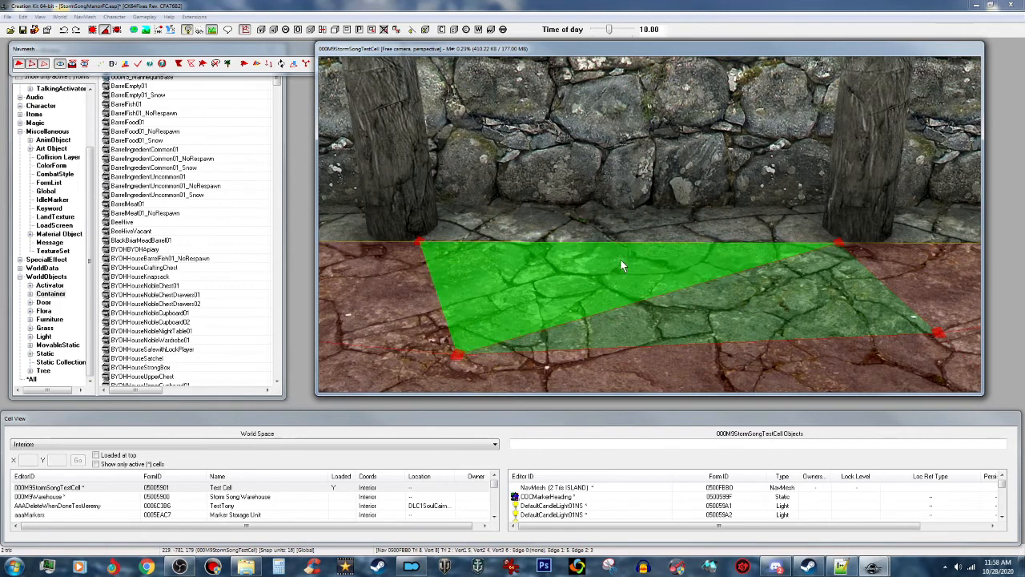
key("Delete")
Finalize the test cell's navmesh and save the plugin
scroll(702, 227, "down", 1)
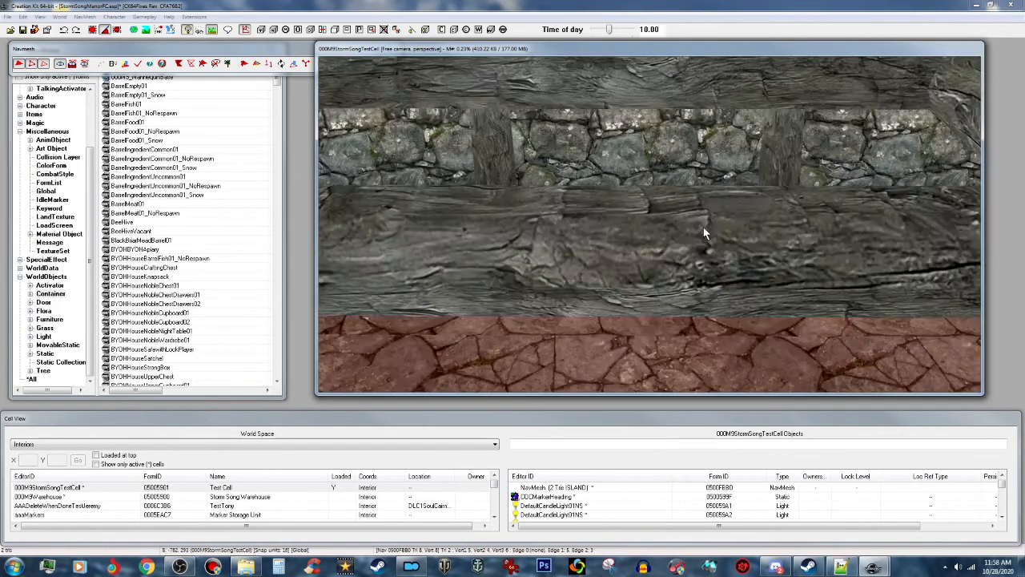
scroll(712, 234, "down", 1)
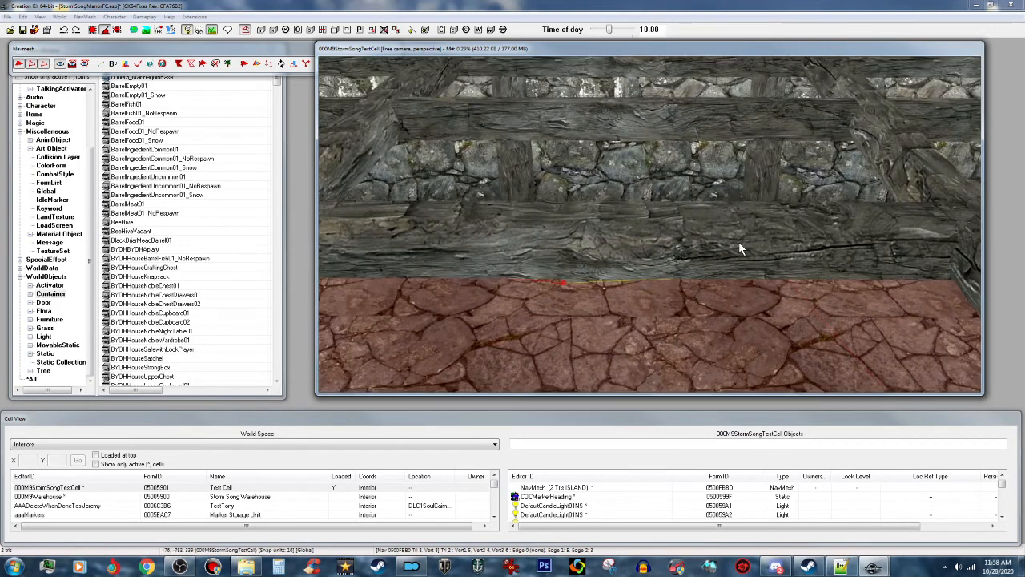
scroll(742, 260, "down", 2)
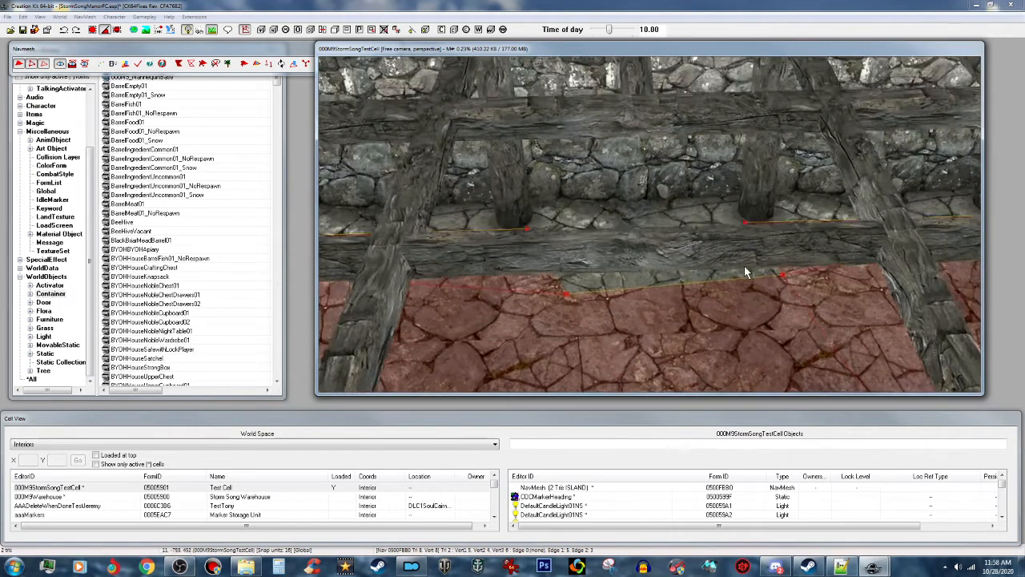
scroll(742, 270, "down", 1)
middle_click_drag(738, 274, 749, 274)
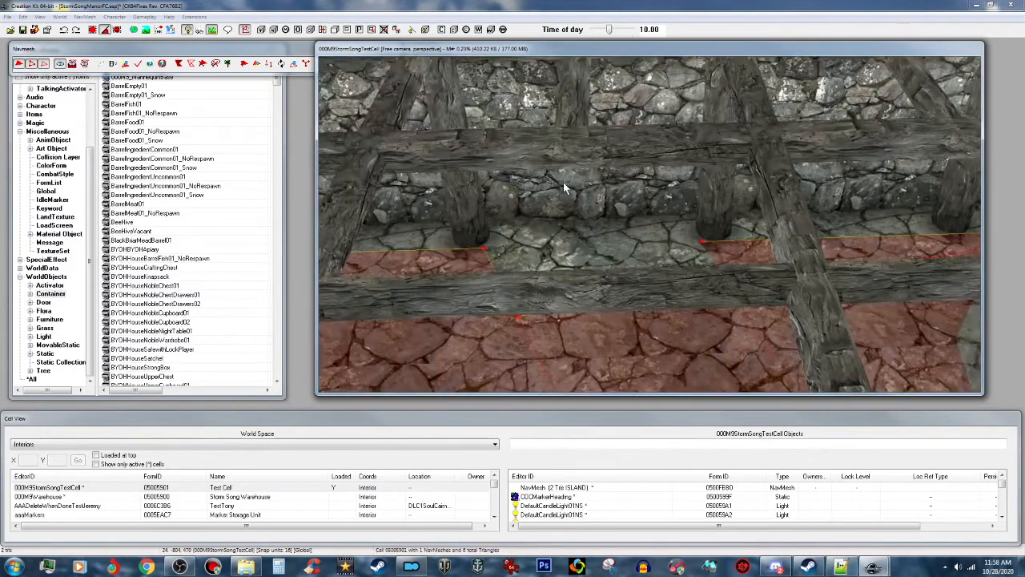
left_click(139, 65)
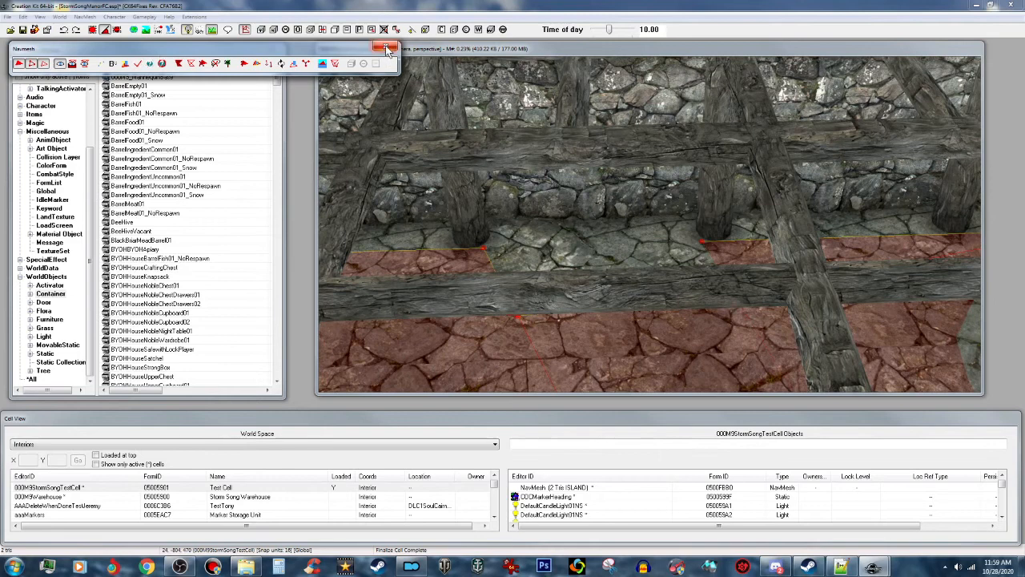
left_click(388, 49)
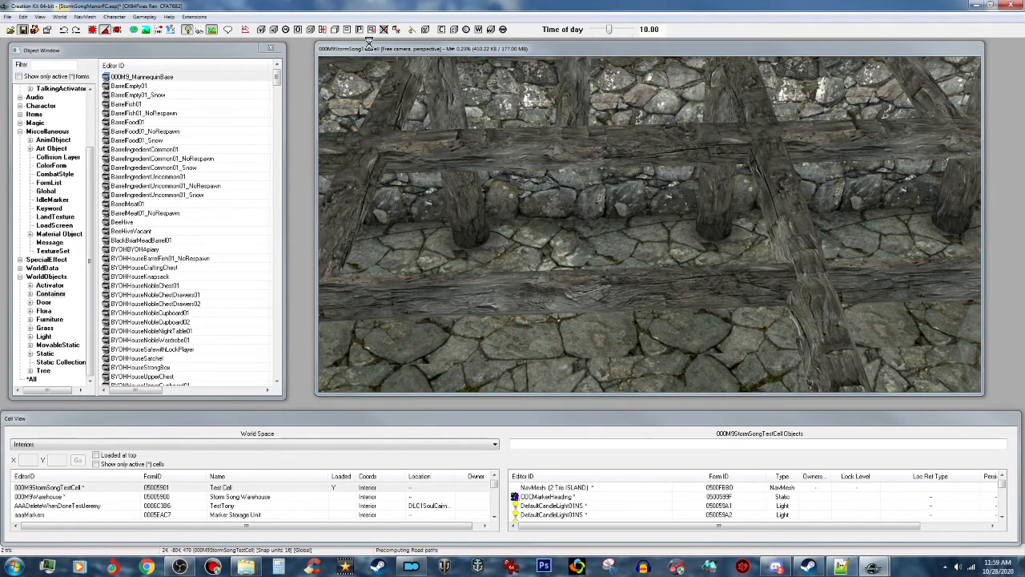
Copy the mannequin together with its base, activation trigger and XMarkerHeading from the 000M9Warehouse cell
double_click(266, 496)
middle_click_drag(608, 275, 410, 149, "shift")
mouse_move(620, 155)
middle_mouse_down()
mouse_move(527, 209)
mouse_move(504, 212)
mouse_move(532, 193)
mouse_move(496, 205)
mouse_move(534, 194)
mouse_move(519, 196)
mouse_move(552, 197)
mouse_move(546, 204)
middle_mouse_up()
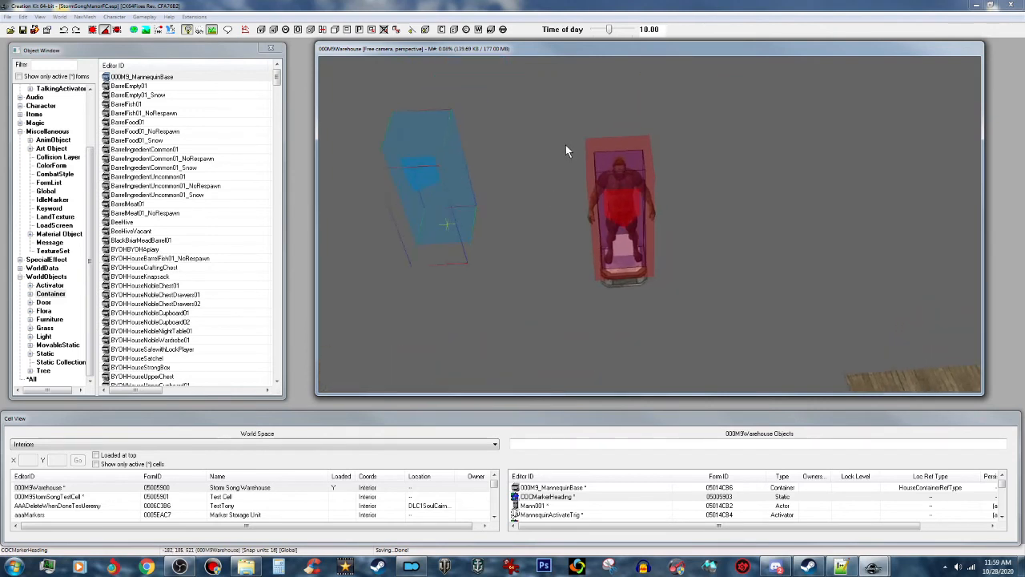
left_click_drag(554, 123, 729, 345)
middle_click_drag(700, 309, 575, 230, "shift")
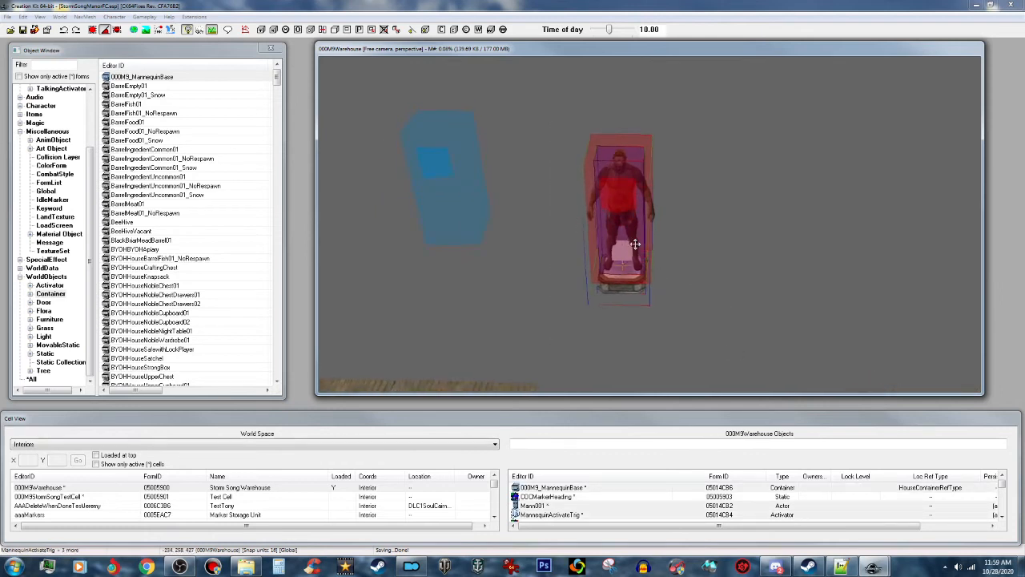
right_click(635, 251)
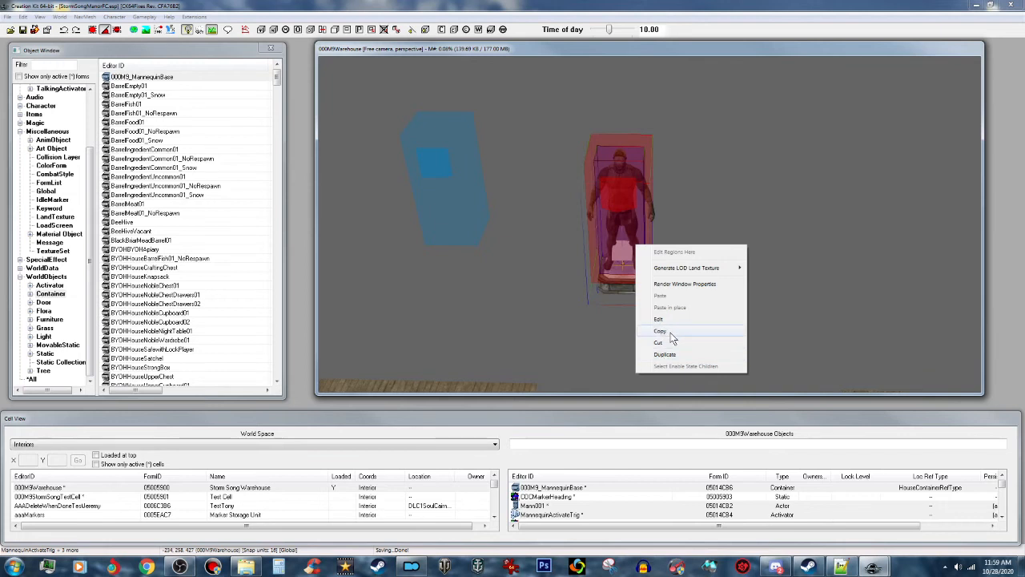
left_click(671, 336)
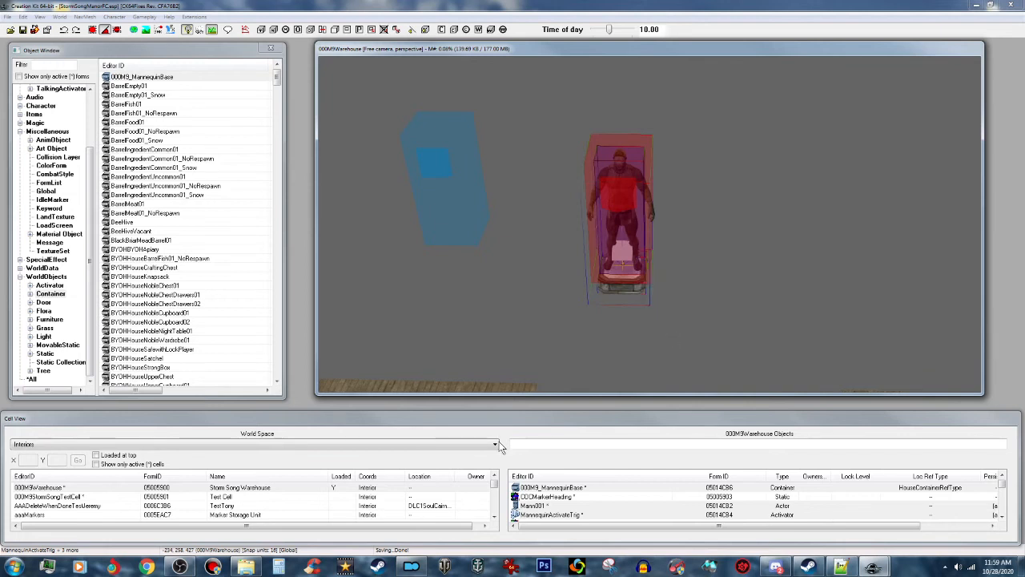
Open the 000M9StormSongTestCell cell and paste the copied mannequin set onto the floor between the two wall posts
double_click(224, 497)
left_click(606, 286)
mouse_move(607, 287)
middle_mouse_down("shift")
mouse_move(705, 127)
mouse_move(709, 146)
mouse_move(723, 149)
mouse_move(694, 166)
mouse_move(738, 178)
mouse_move(766, 214)
middle_mouse_up("shift")
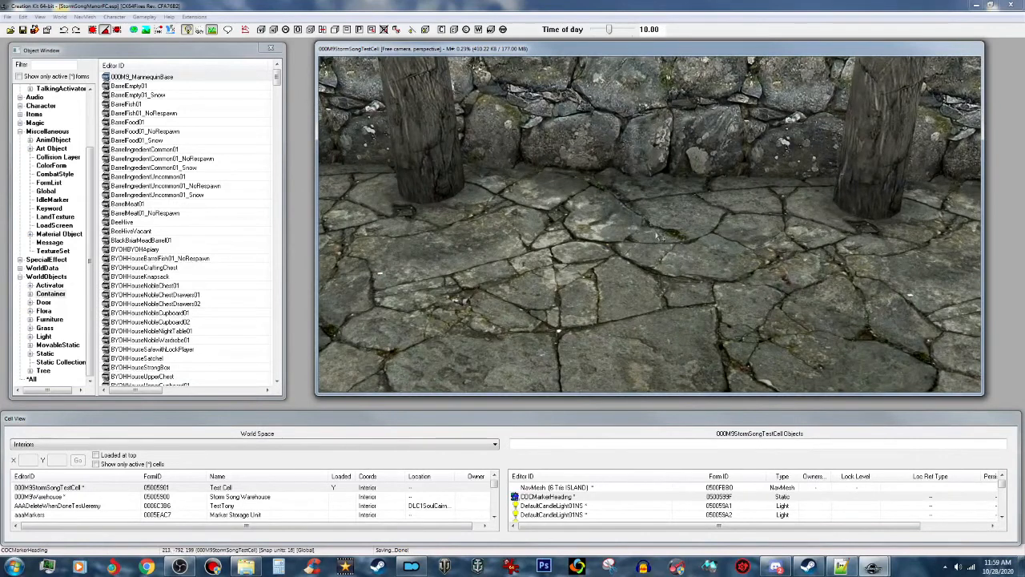
right_click(645, 246)
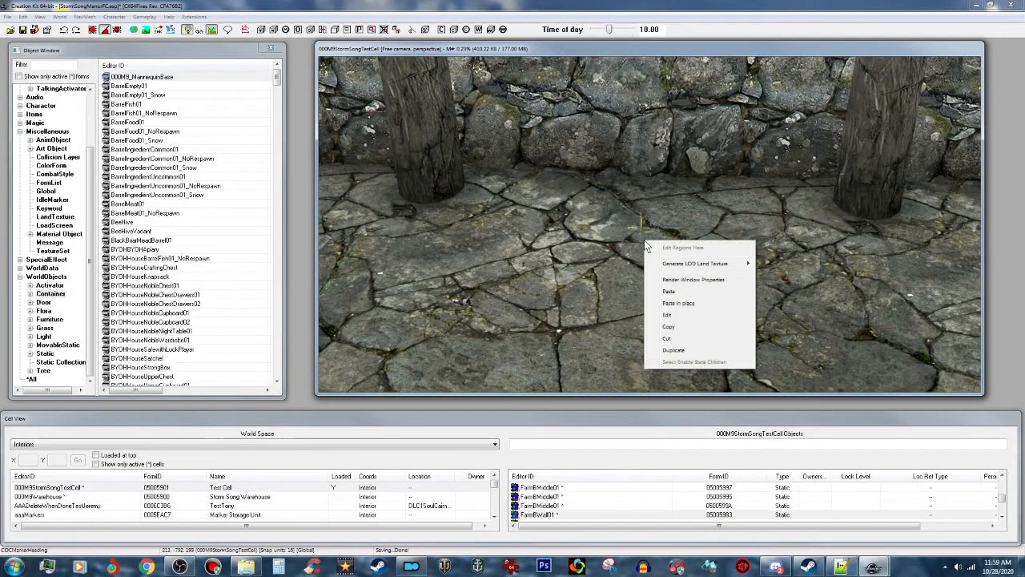
left_click(687, 295)
right_click_drag(658, 222, 690, 224)
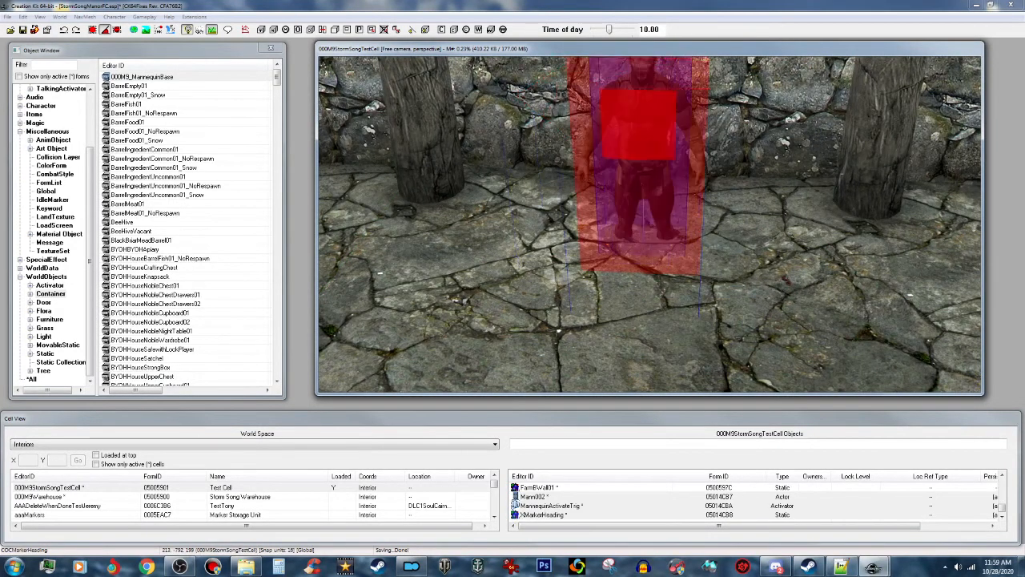
Raise the pasted mannequin set so its base stands on the floor close to the wall between the posts, and save the plugin
key("z")
left_click_drag(657, 216, 660, 126)
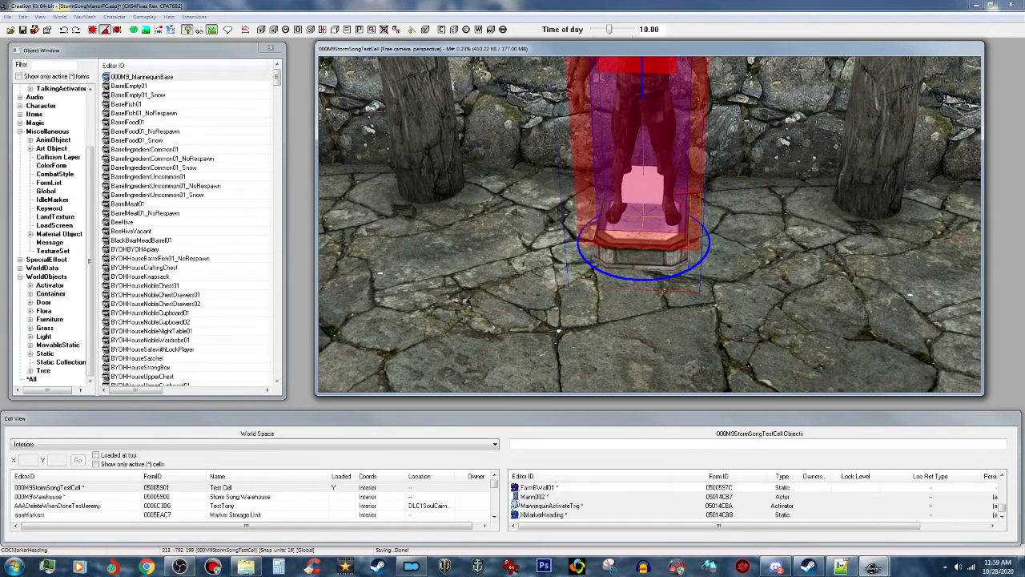
middle_click_drag(660, 126, 546, 146, "shift")
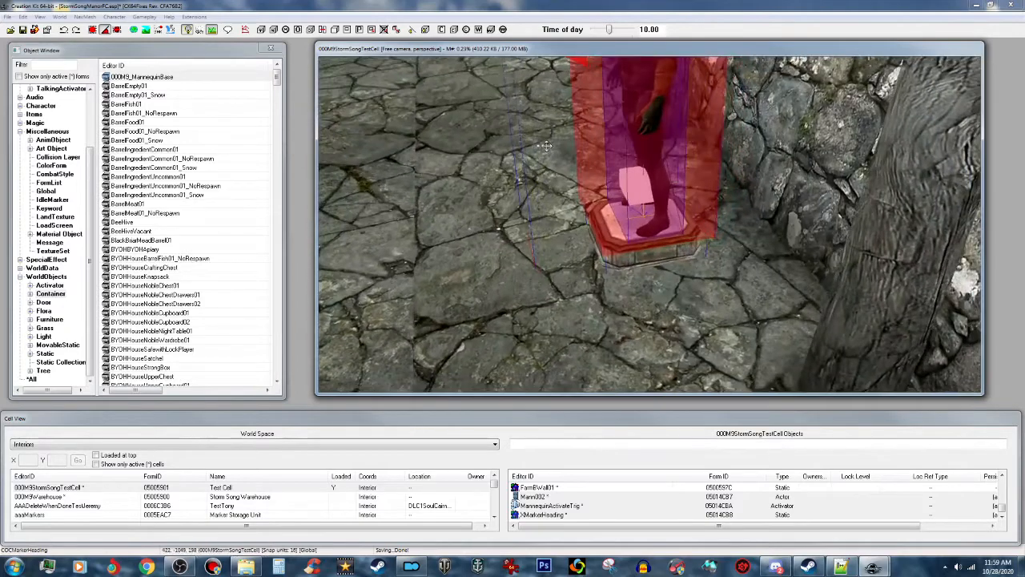
right_click_drag(641, 178, 659, 186)
left_click_drag(661, 194, 737, 169)
scroll(737, 170, "down", 3)
middle_click_drag(737, 170, 866, 153, "shift")
mouse_move(797, 165)
middle_mouse_down("shift")
mouse_move(799, 136)
mouse_move(798, 145)
middle_mouse_up("shift")
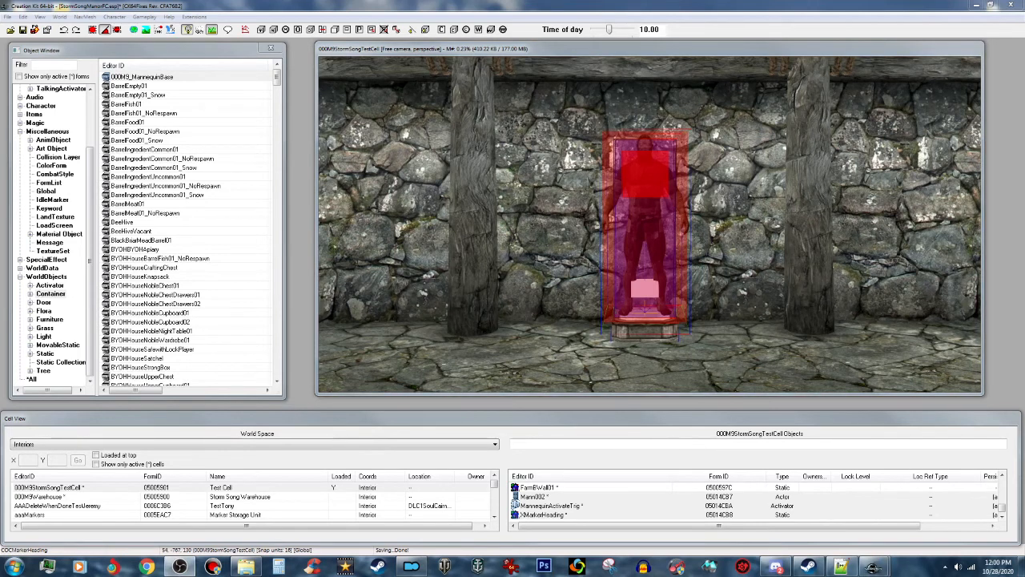
left_click(23, 31)
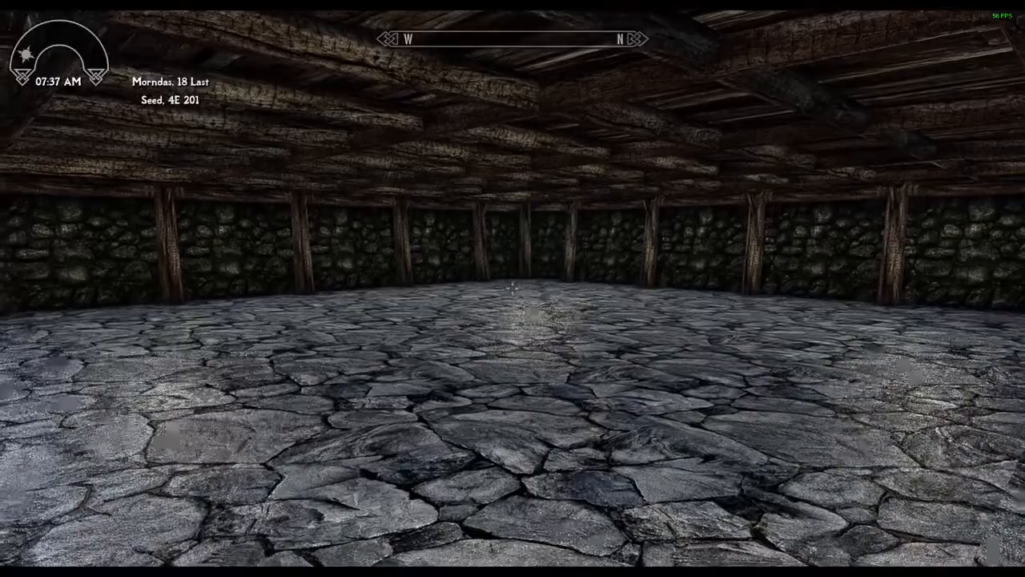
In Skyrim, walk through the test cell to the mannequin and examine the figure and its base up close
key("w")
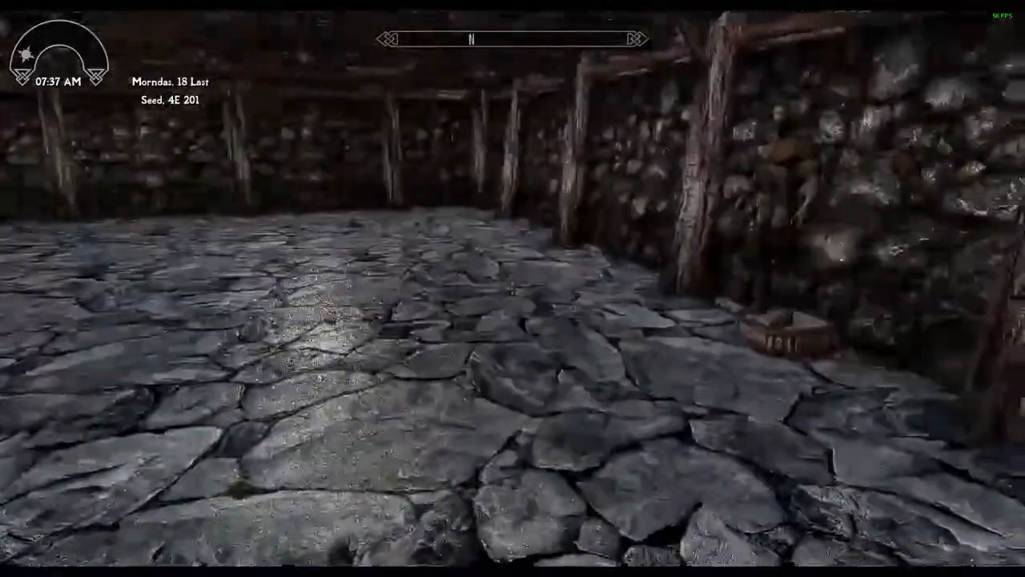
key("w")
key("w")
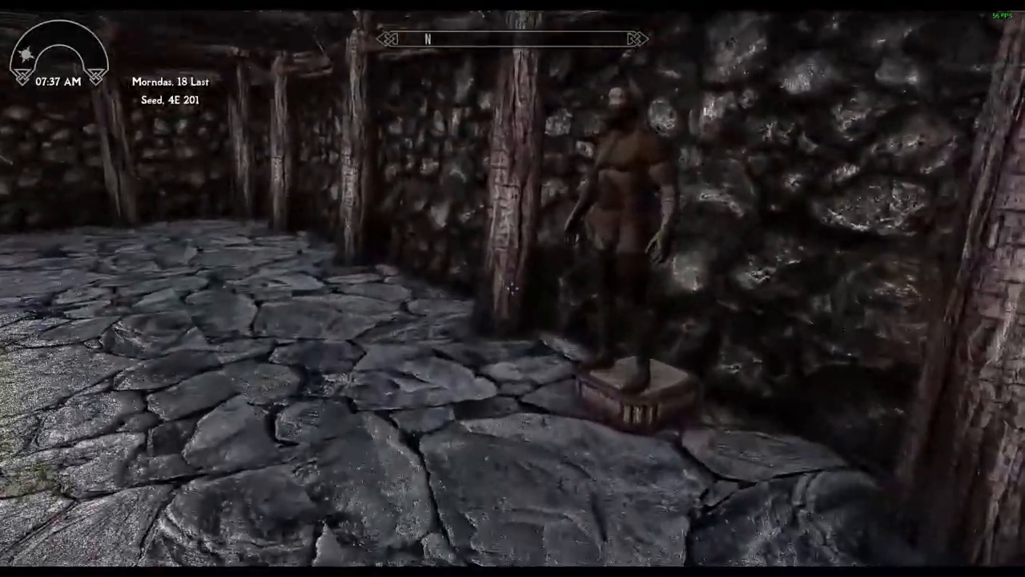
key("a")
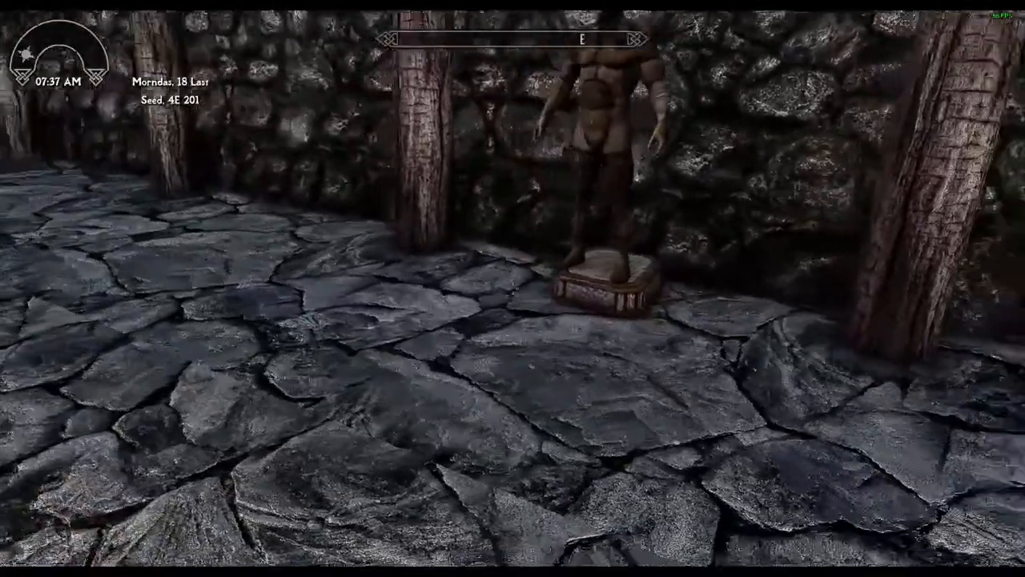
key("a")
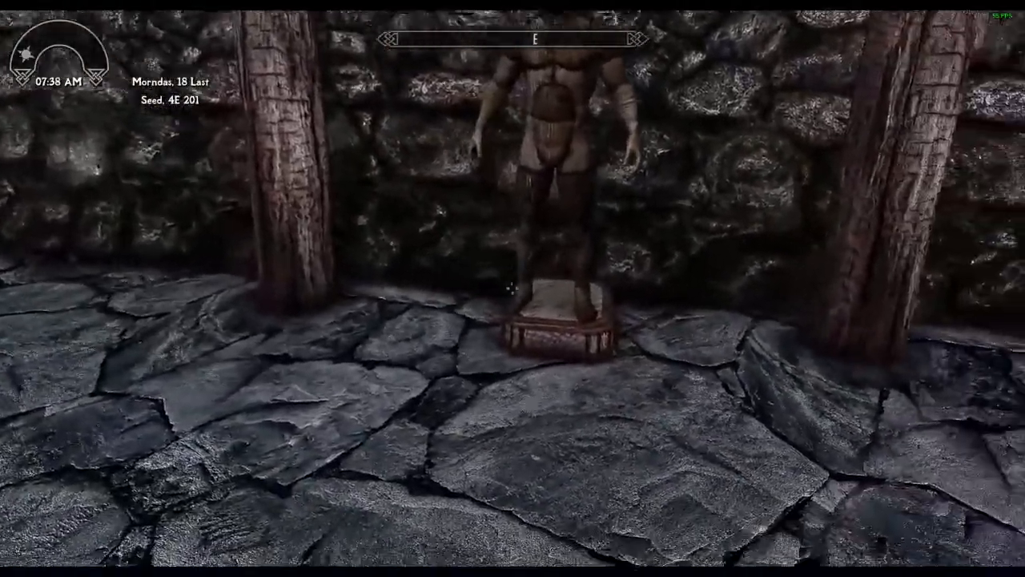
key("w")
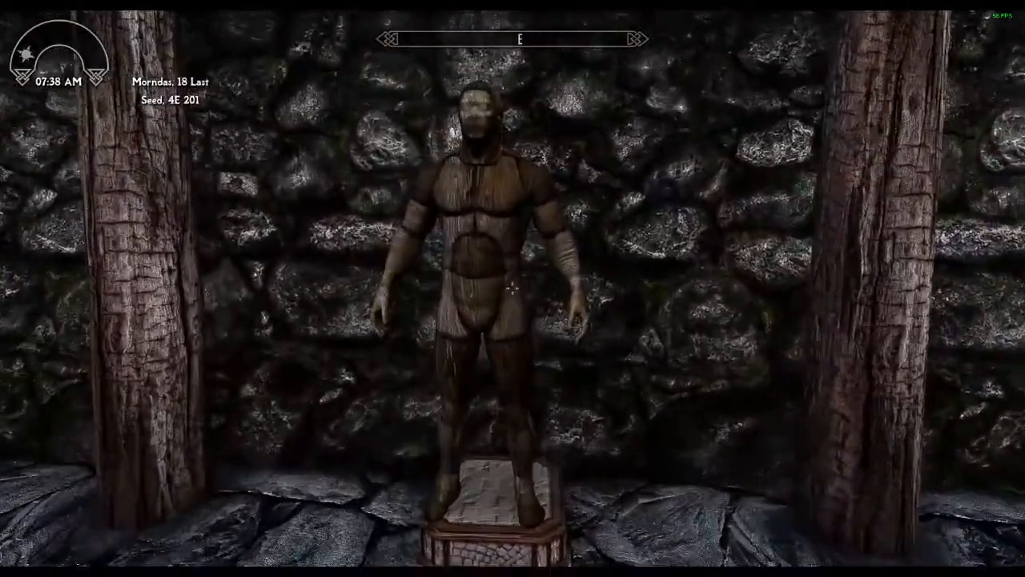
key("s")
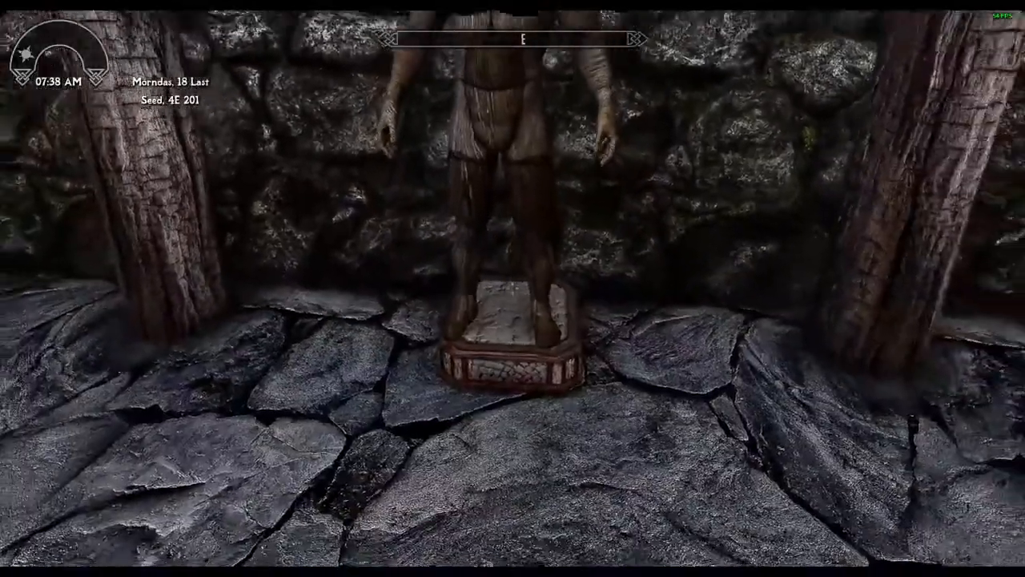
key("w")
key("d")
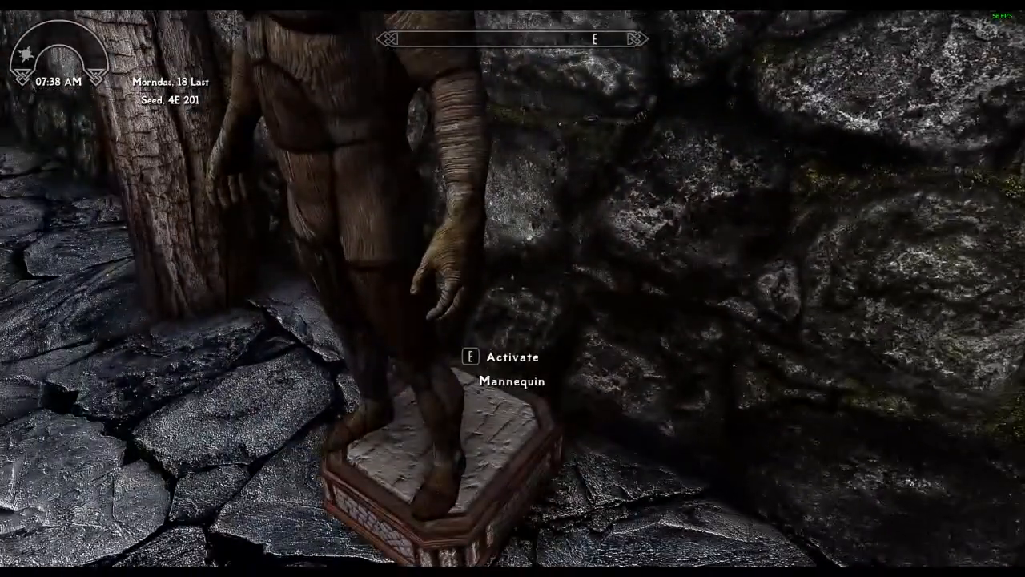
Activate the mannequin and give it the Iron Armor, Iron Boots, Iron Gauntlets, Iron Helmet and Iron Shield from the apparel category
key("e")
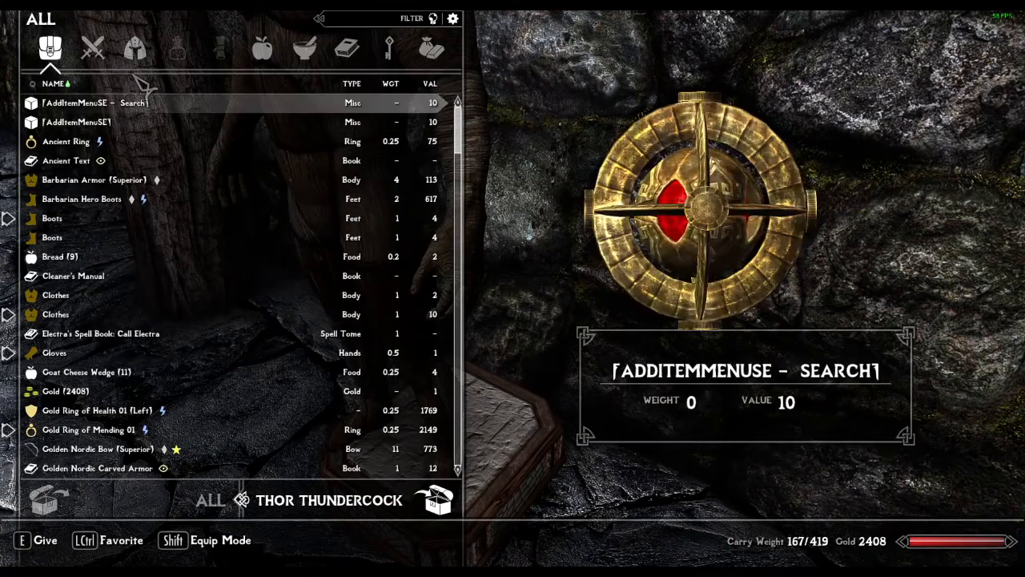
left_click(135, 48)
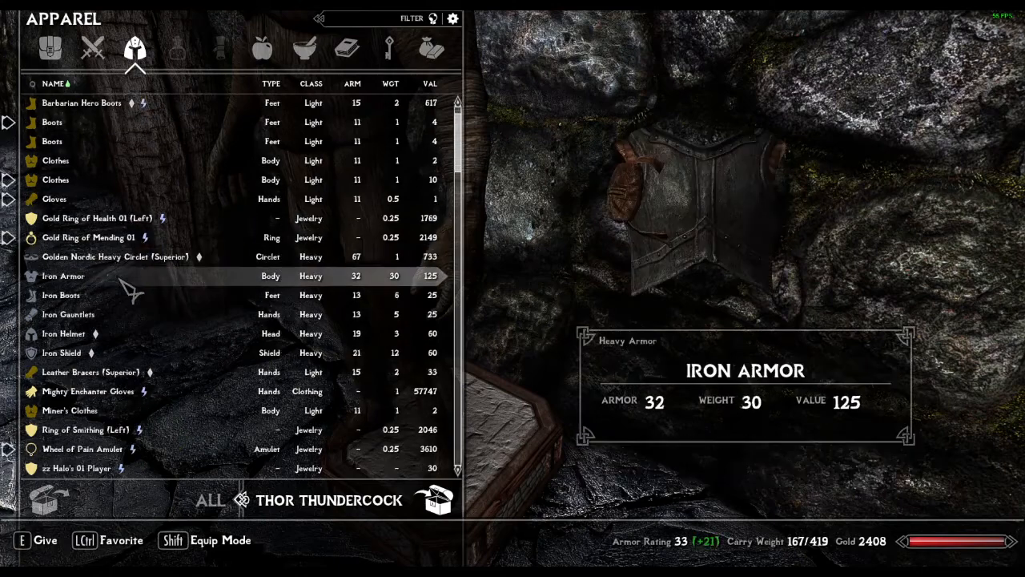
left_click(88, 277)
left_click(88, 277)
left_click(88, 278)
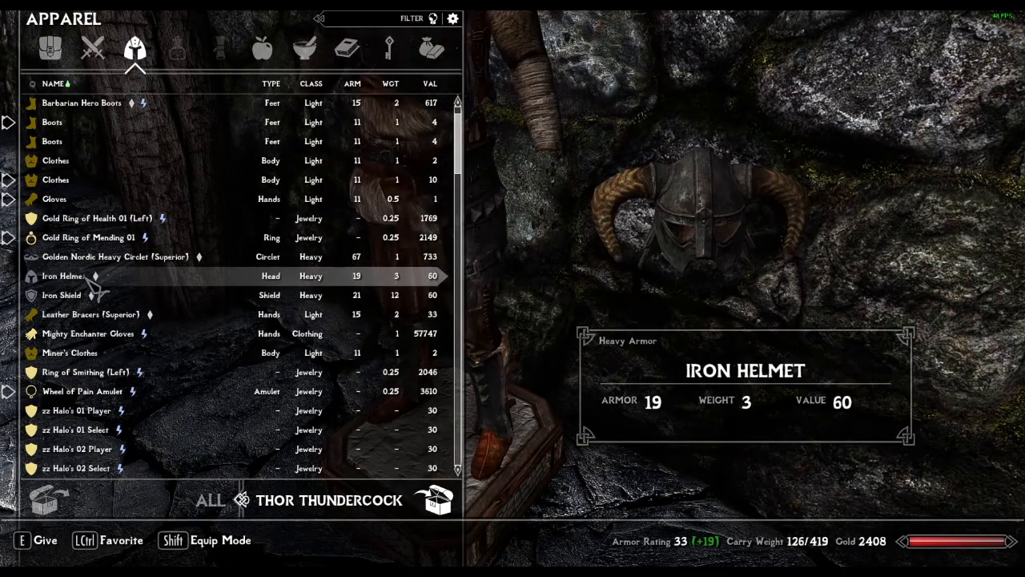
left_click(88, 277)
left_click(90, 281)
key("Tab")
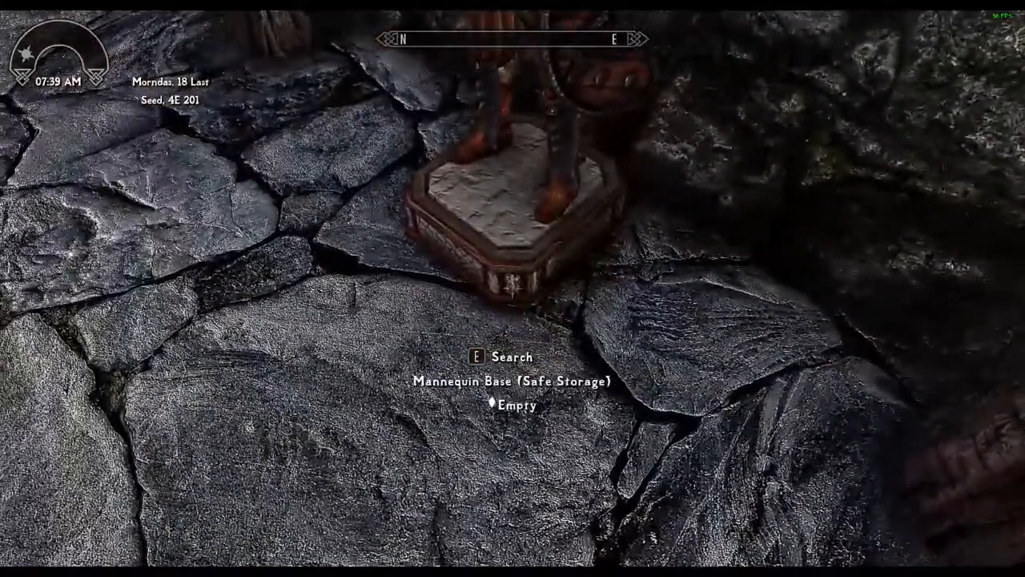
Look inside the mannequin base's safe storage, then examine the dressed mannequin from near and far
key("e")
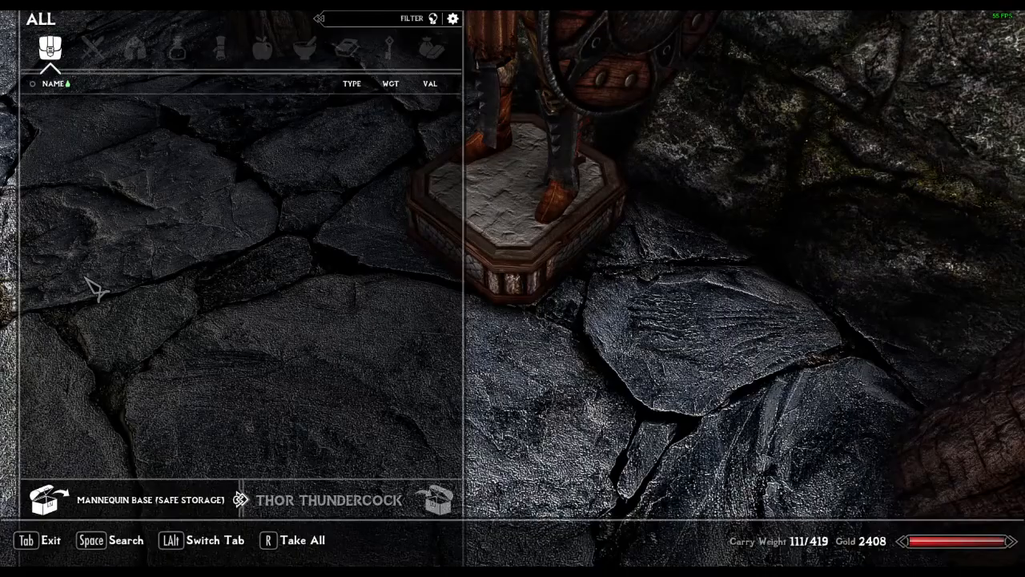
key("Tab")
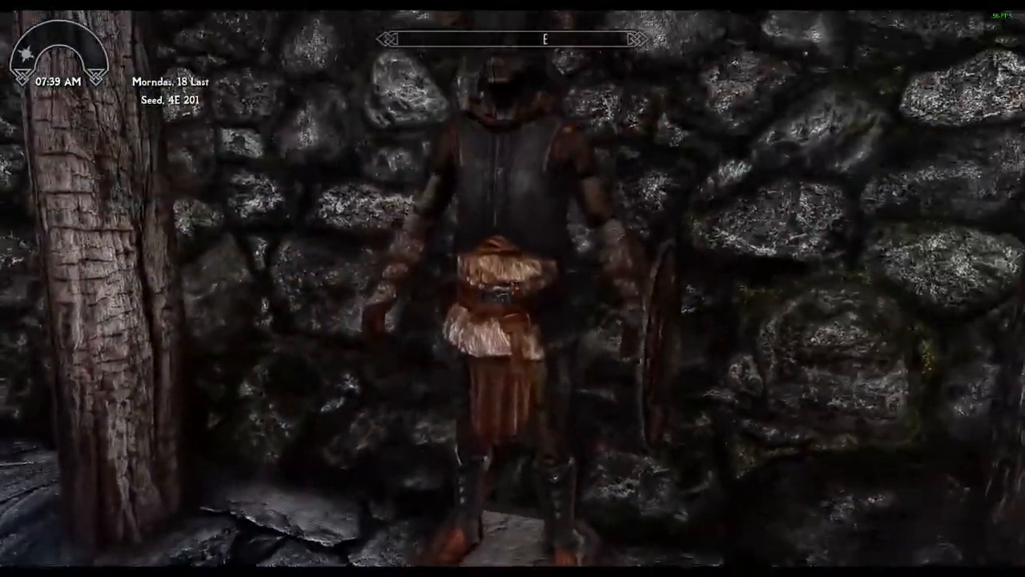
key("w")
key("s")
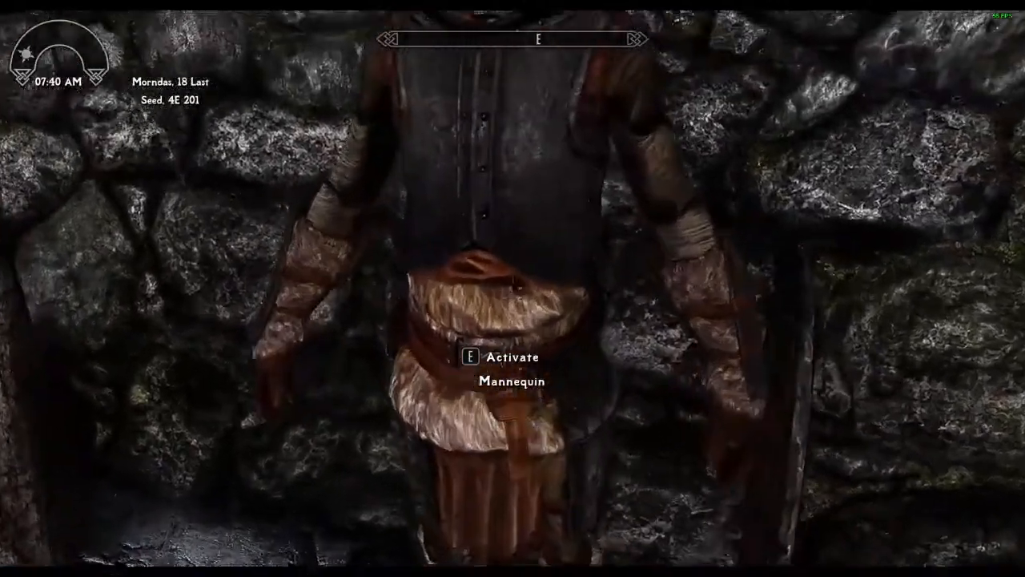
key("s")
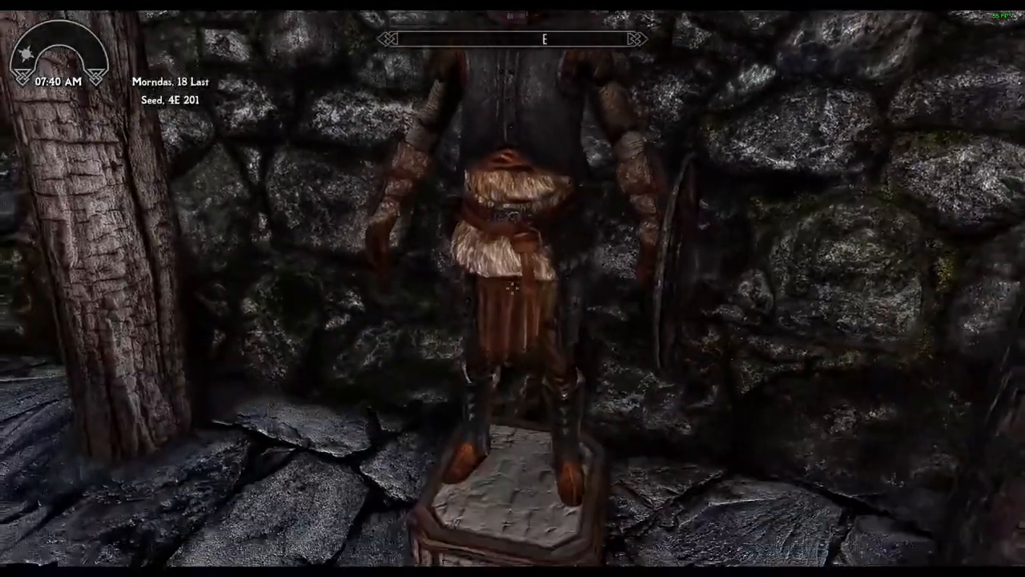
key("w")
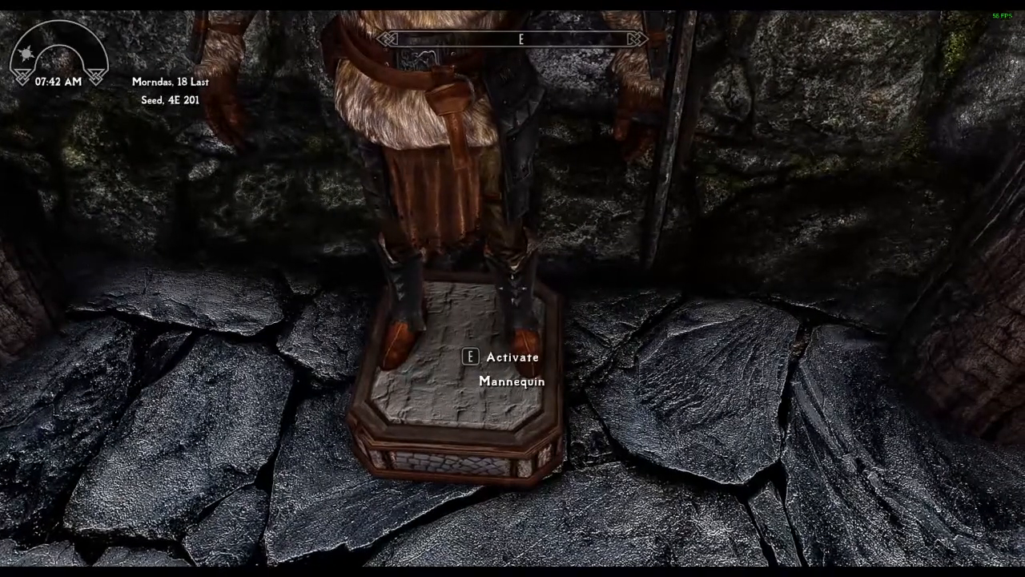
Take the Iron Armor, Boots, Gauntlets, Helmet and Shield back from the mannequin and step away from it
key("e")
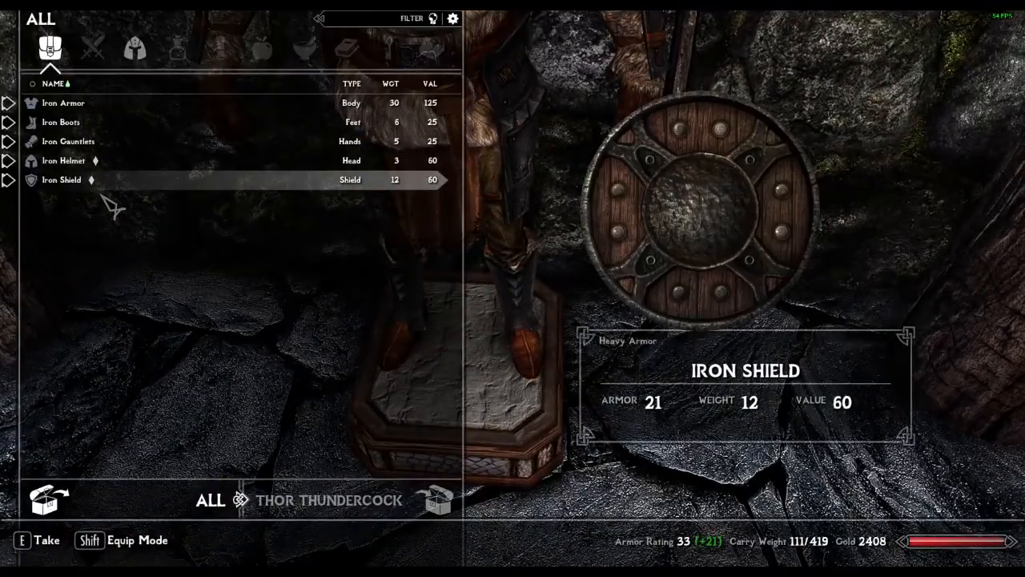
left_click(101, 104)
left_click(100, 104)
left_click(100, 104)
left_click(100, 104)
left_click(101, 104)
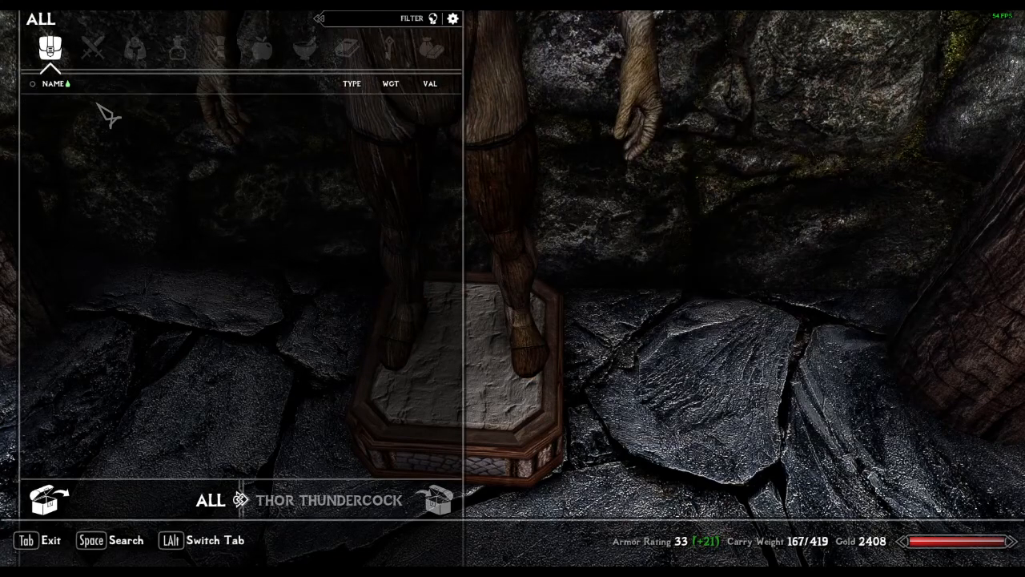
key("Tab")
key("s")
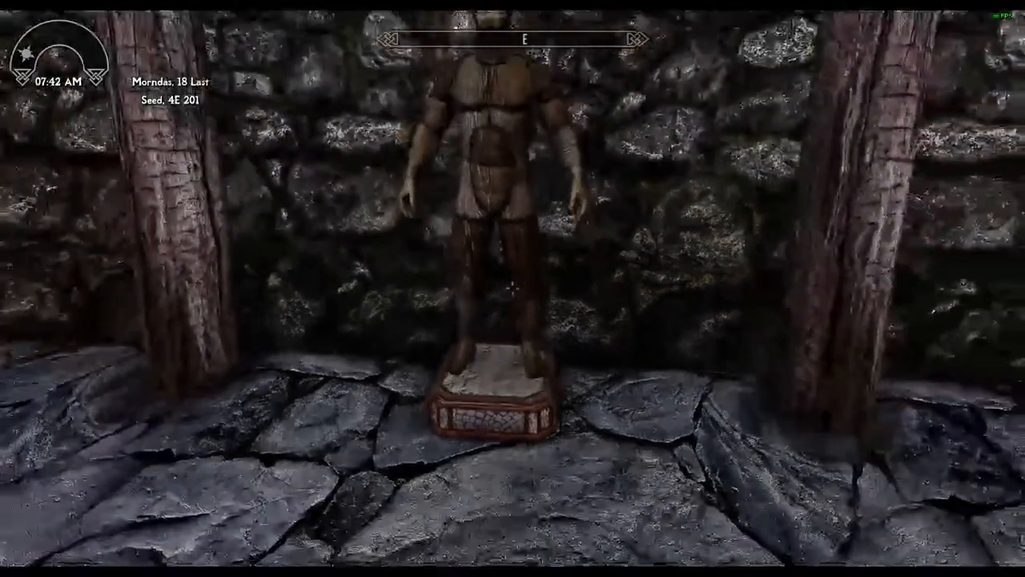
Activate the mannequin again and return all five iron apparel pieces to it
key("w")
key("e")
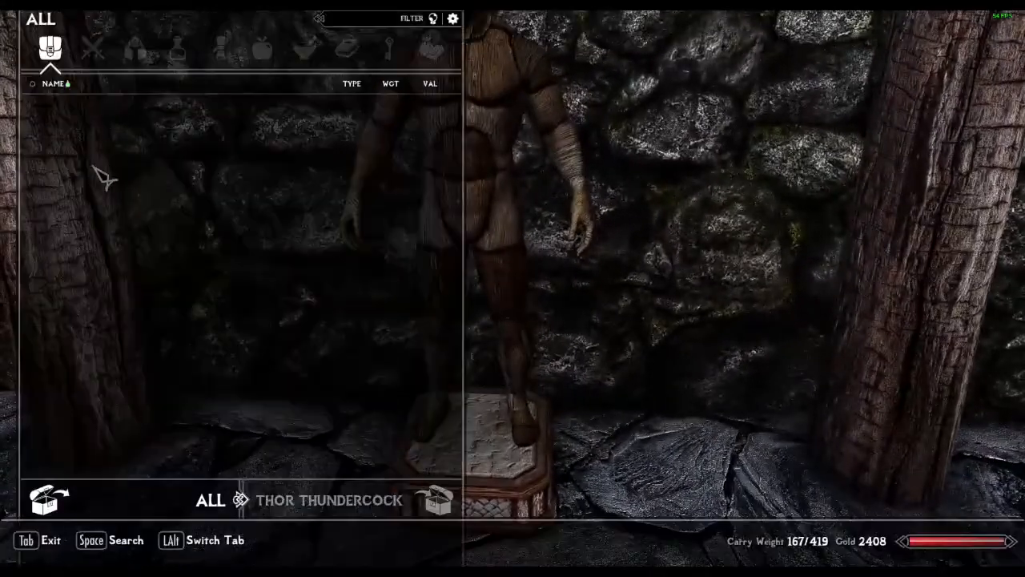
left_click(385, 503)
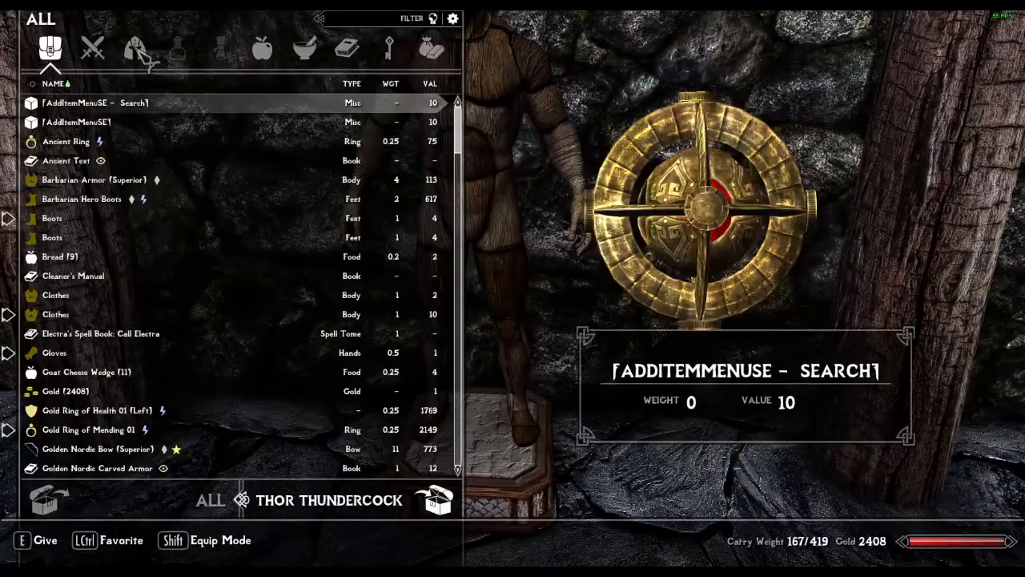
left_click(134, 50)
left_click(96, 314)
left_click(96, 314)
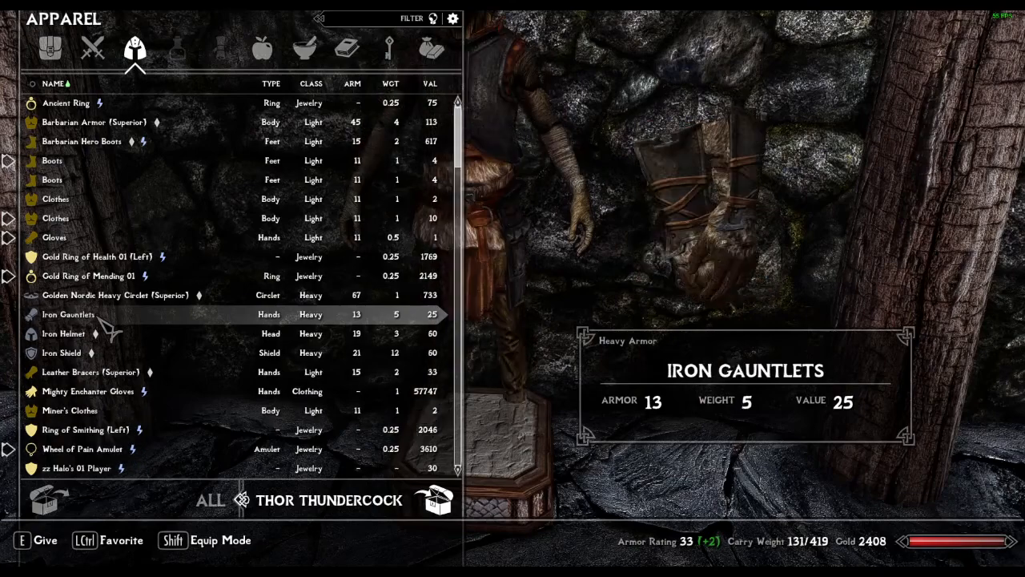
left_click(98, 315)
left_click(98, 316)
left_click(98, 315)
key("Tab")
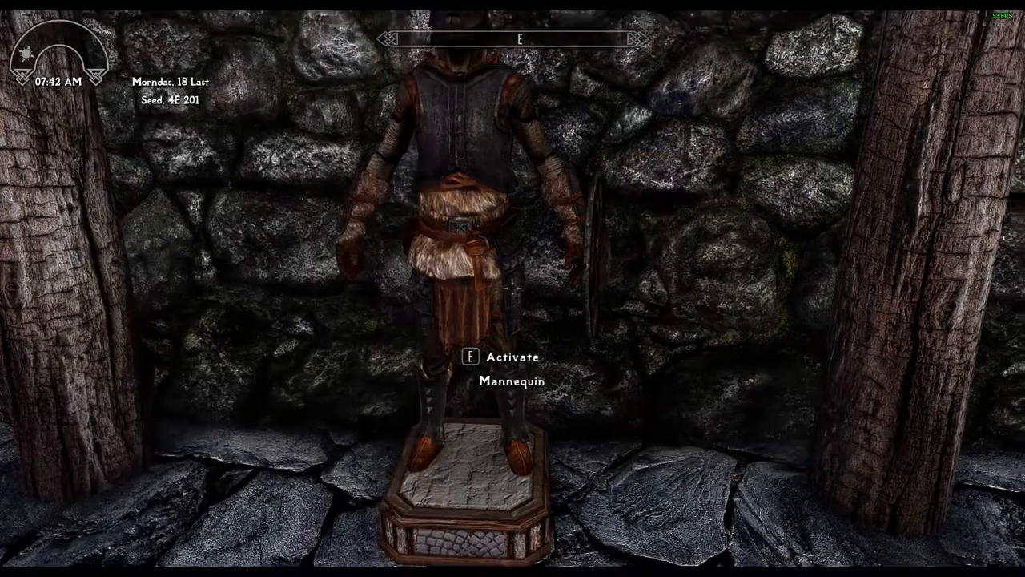
Store the unworn Clothes and the spare pair of Boots in the mannequin base's safe storage
key("s")
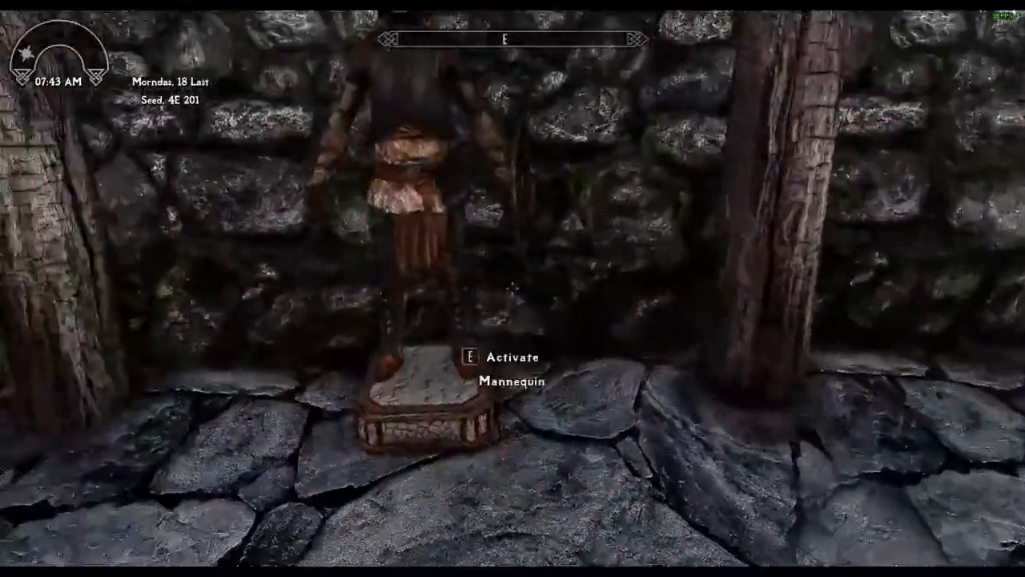
key("w")
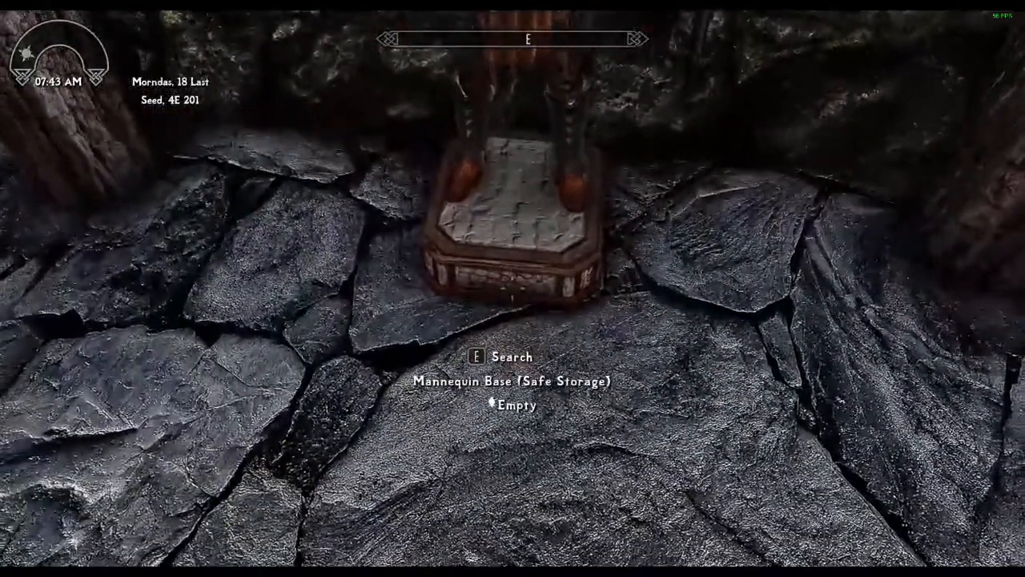
key("e")
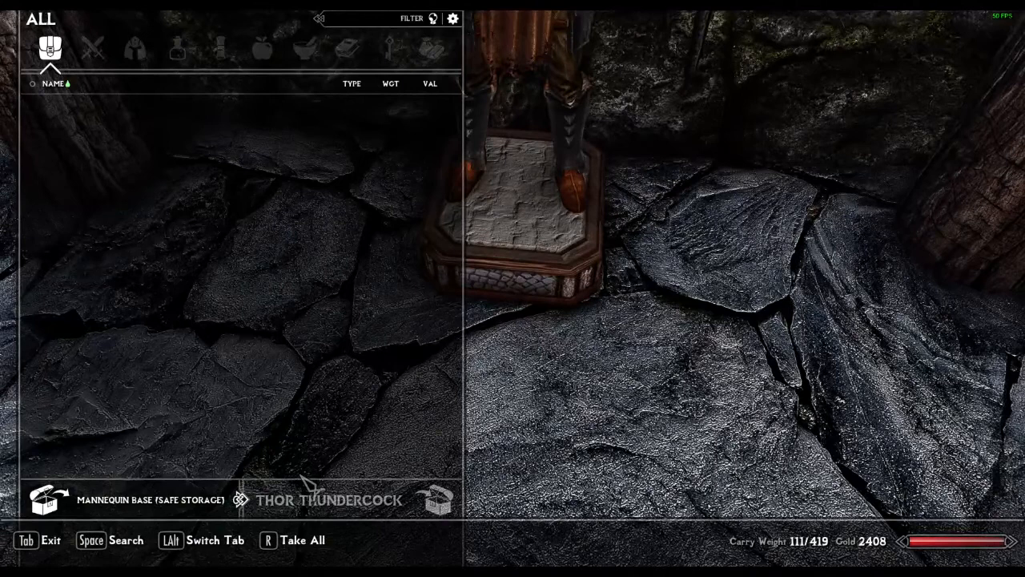
left_click(373, 502)
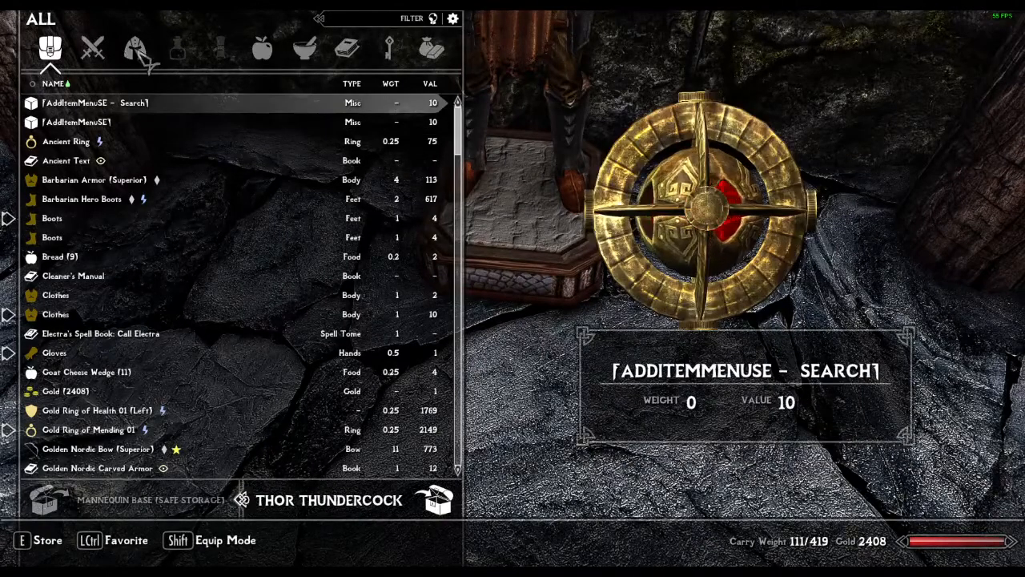
left_click(135, 48)
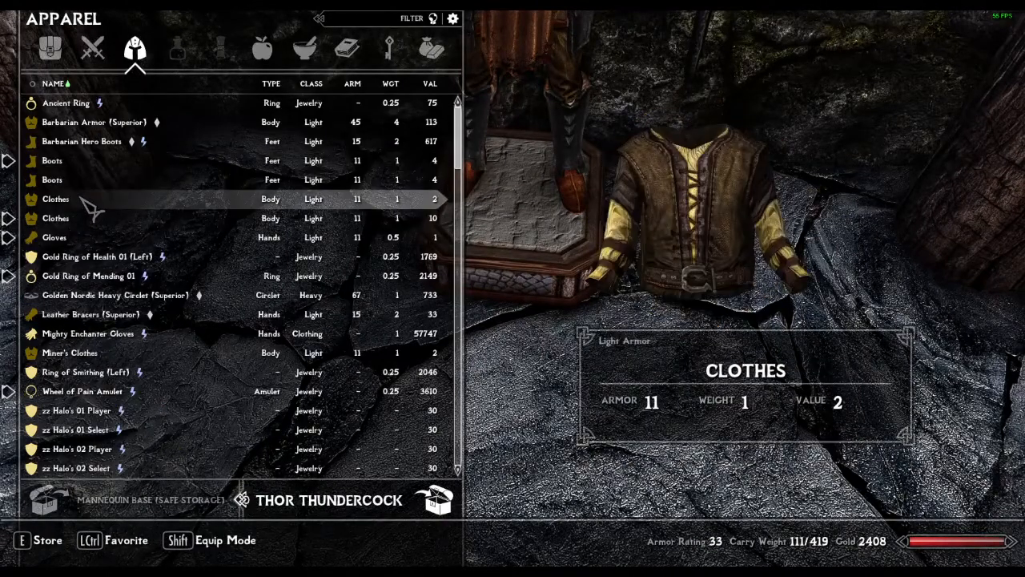
left_click(83, 198)
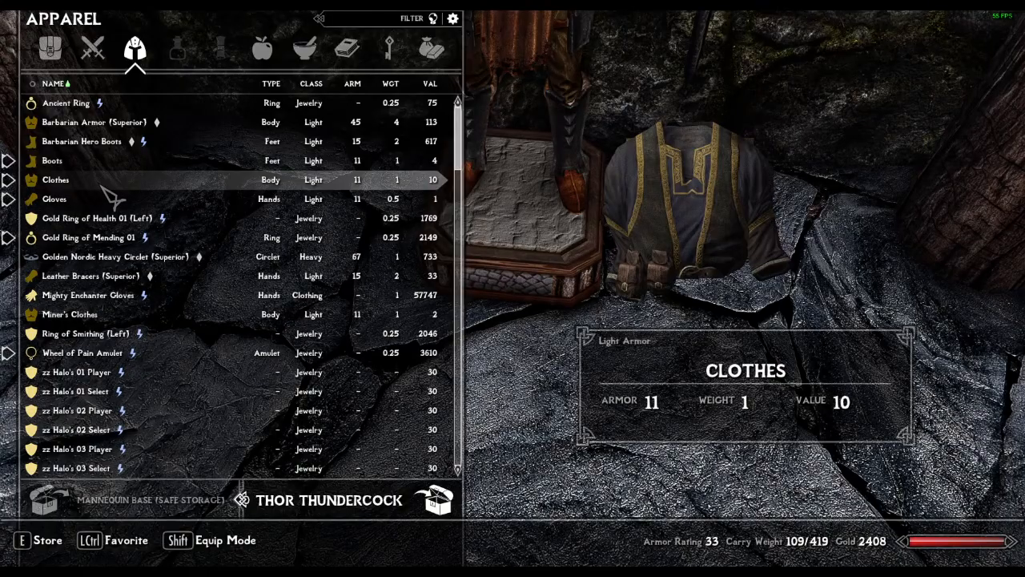
key("Tab")
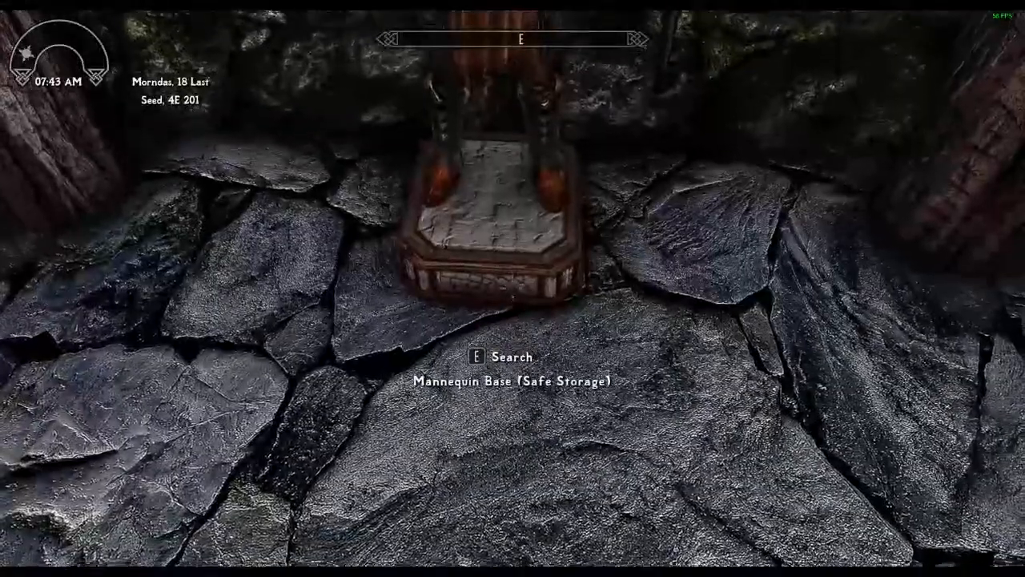